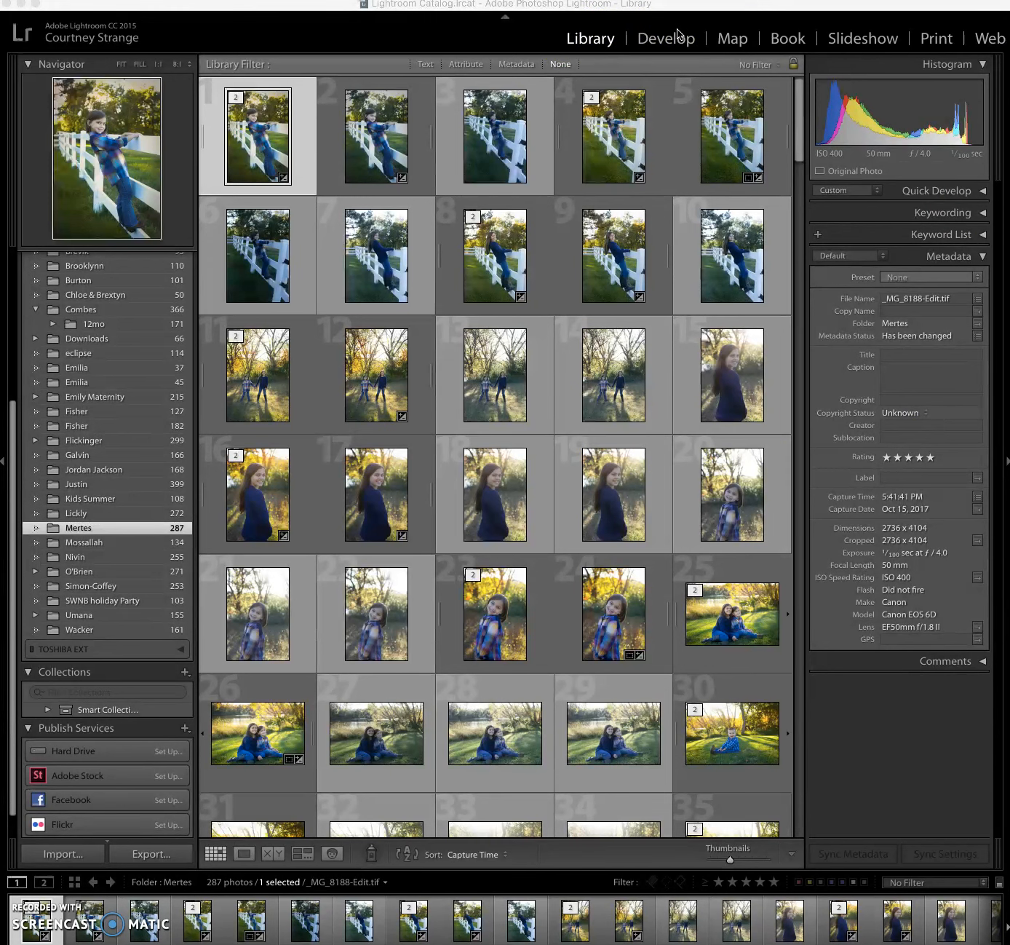
Start a photo import from the EOS_DIGITAL card in the Library and turn off Don't Import Suspected Duplicates
left_click(604, 44)
left_click(586, 43)
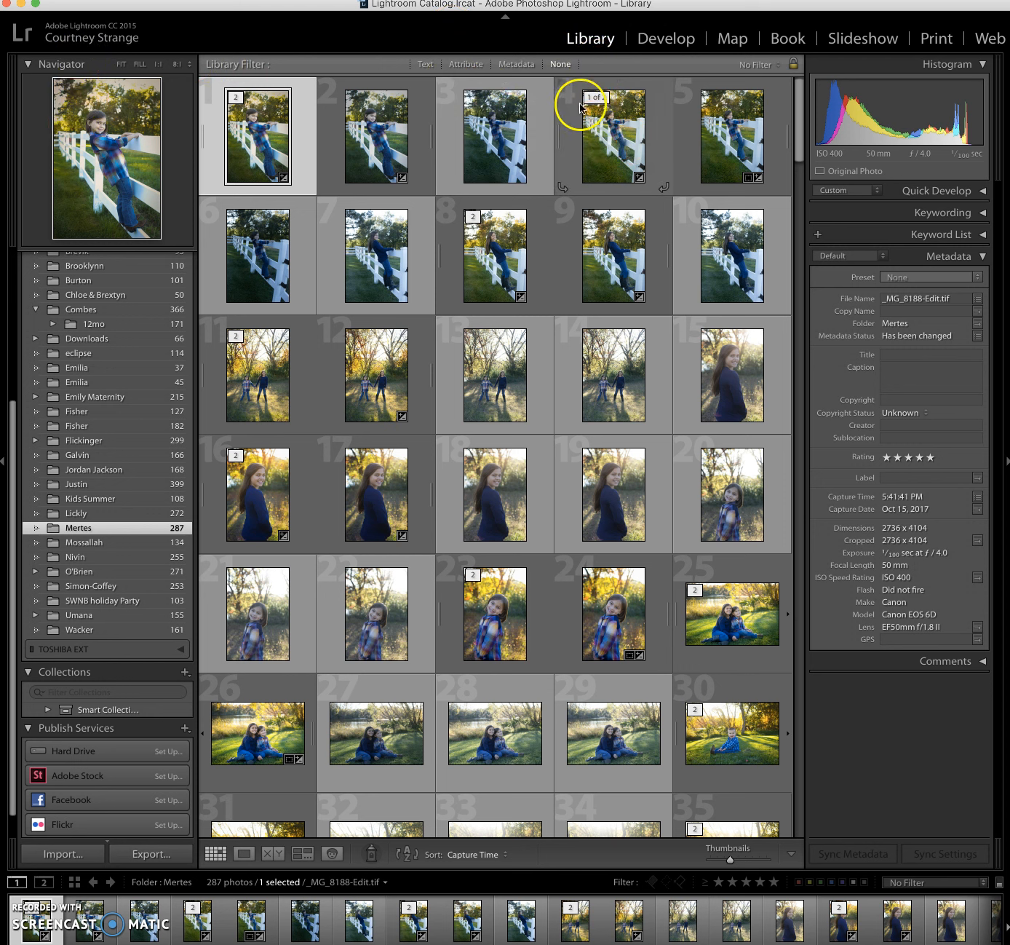
left_click(89, 853)
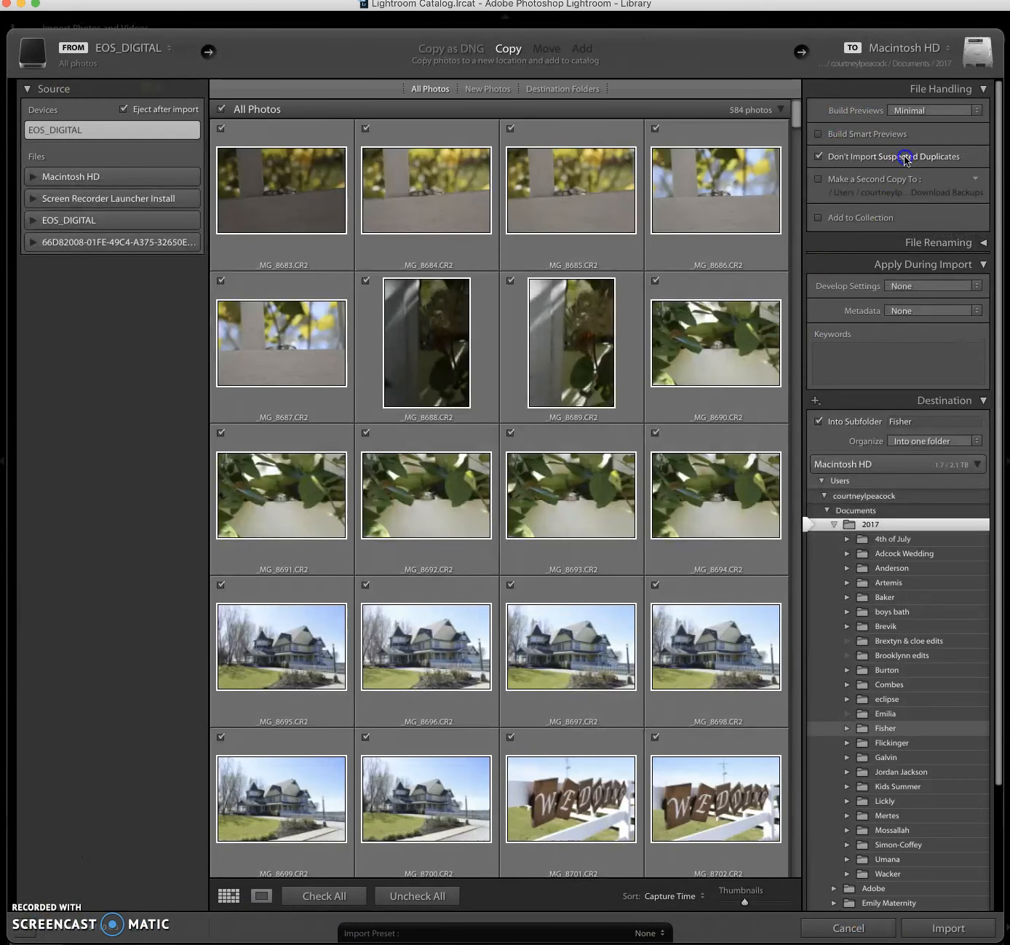
left_click(905, 158)
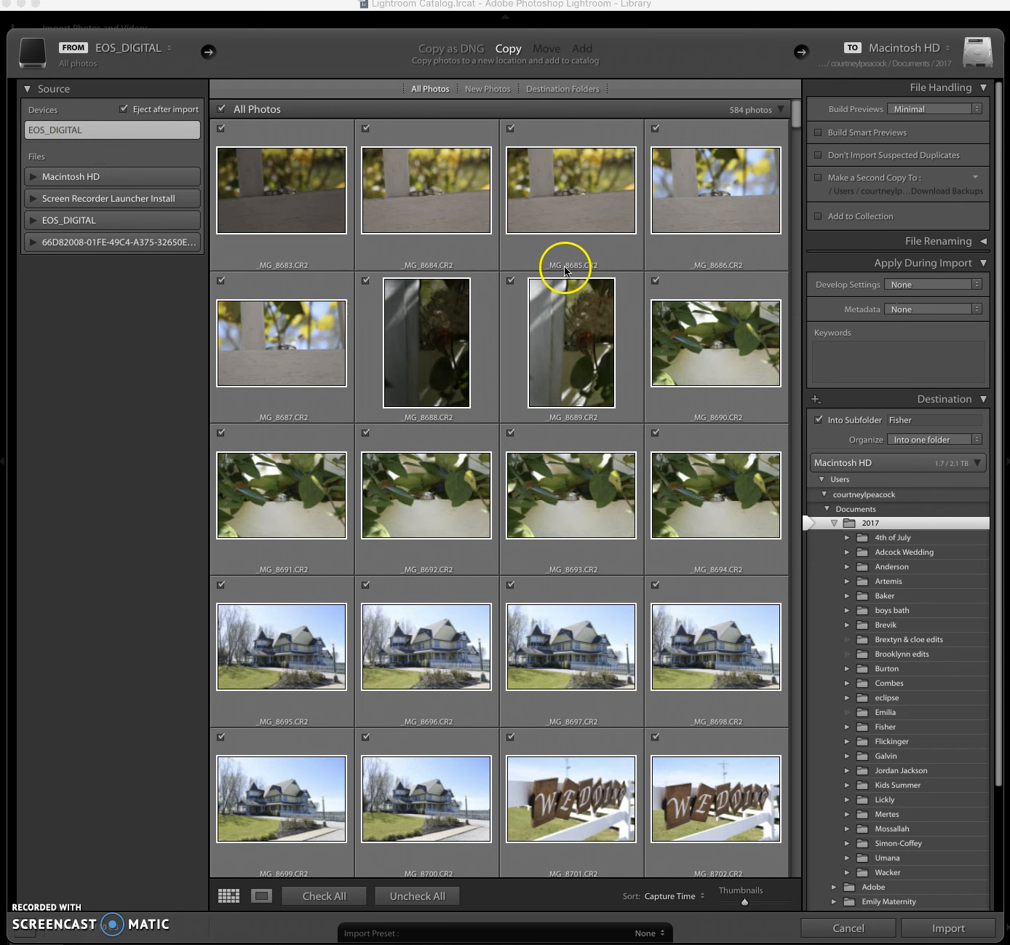
Uncheck all photos on the card so that none is marked for import
scroll(794, 116, "down", 10)
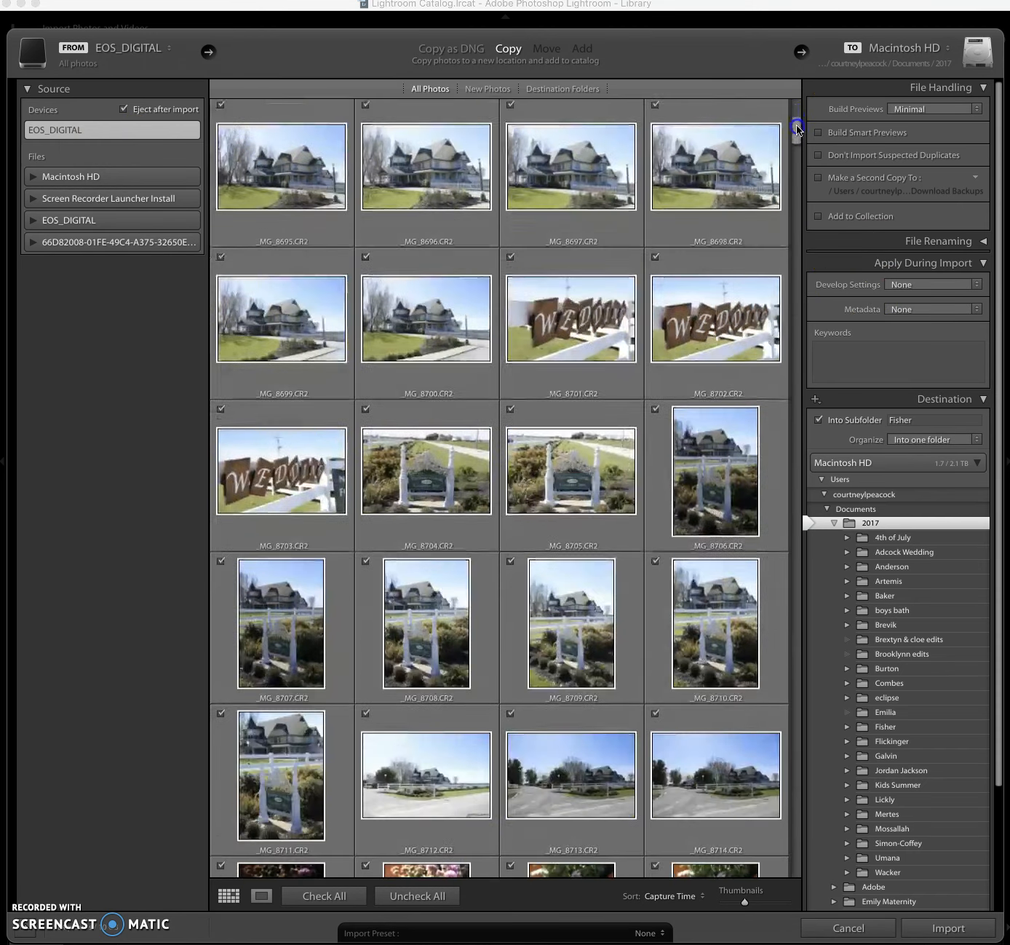
scroll(405, 852, "down", 1)
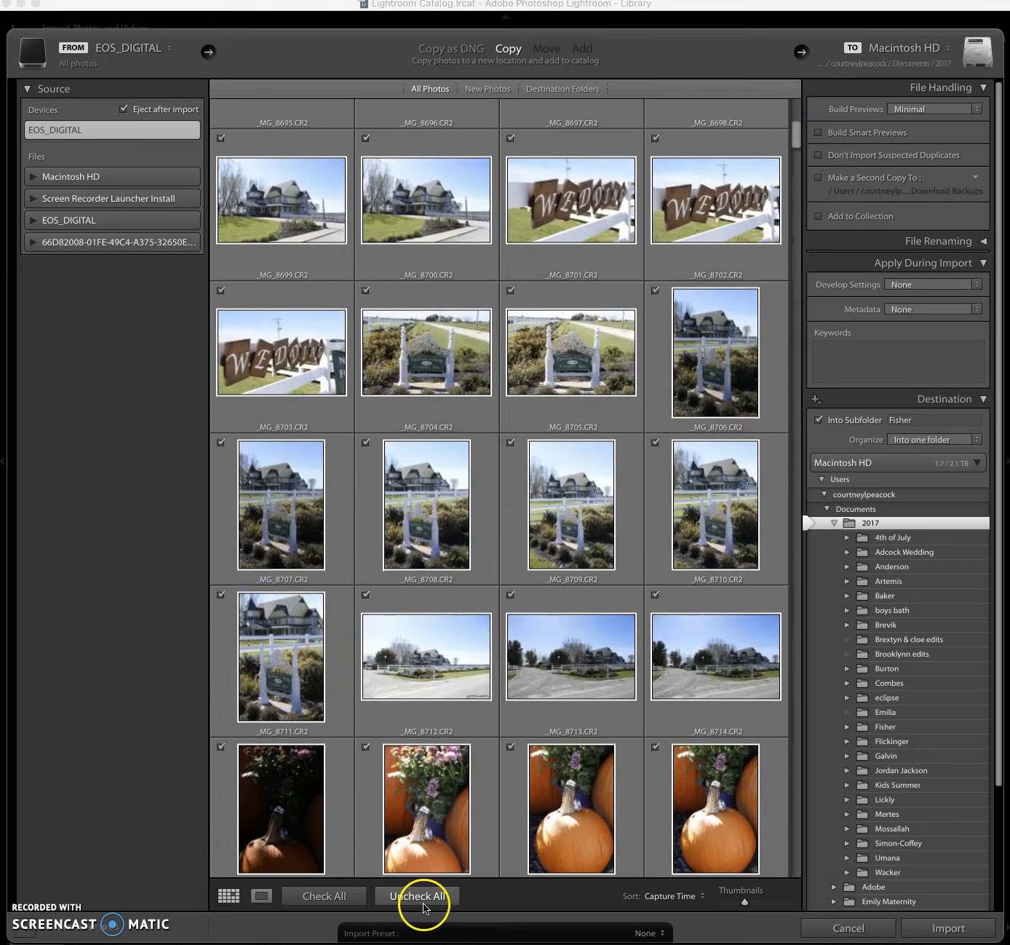
left_click(420, 898)
Select the family session photos from _MG_9097.CR2 through _MG_9268.CR2 and mark them for import
scroll(764, 535, "down", 20)
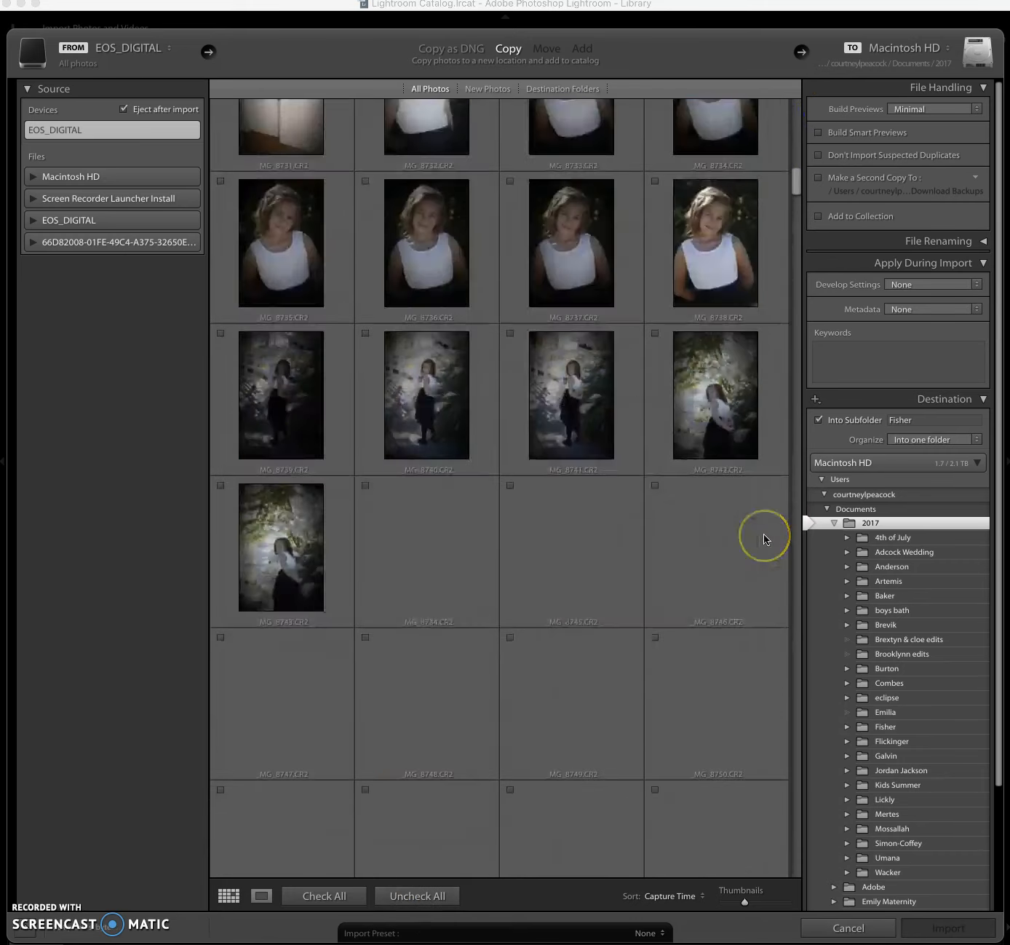
scroll(764, 536, "down", 20)
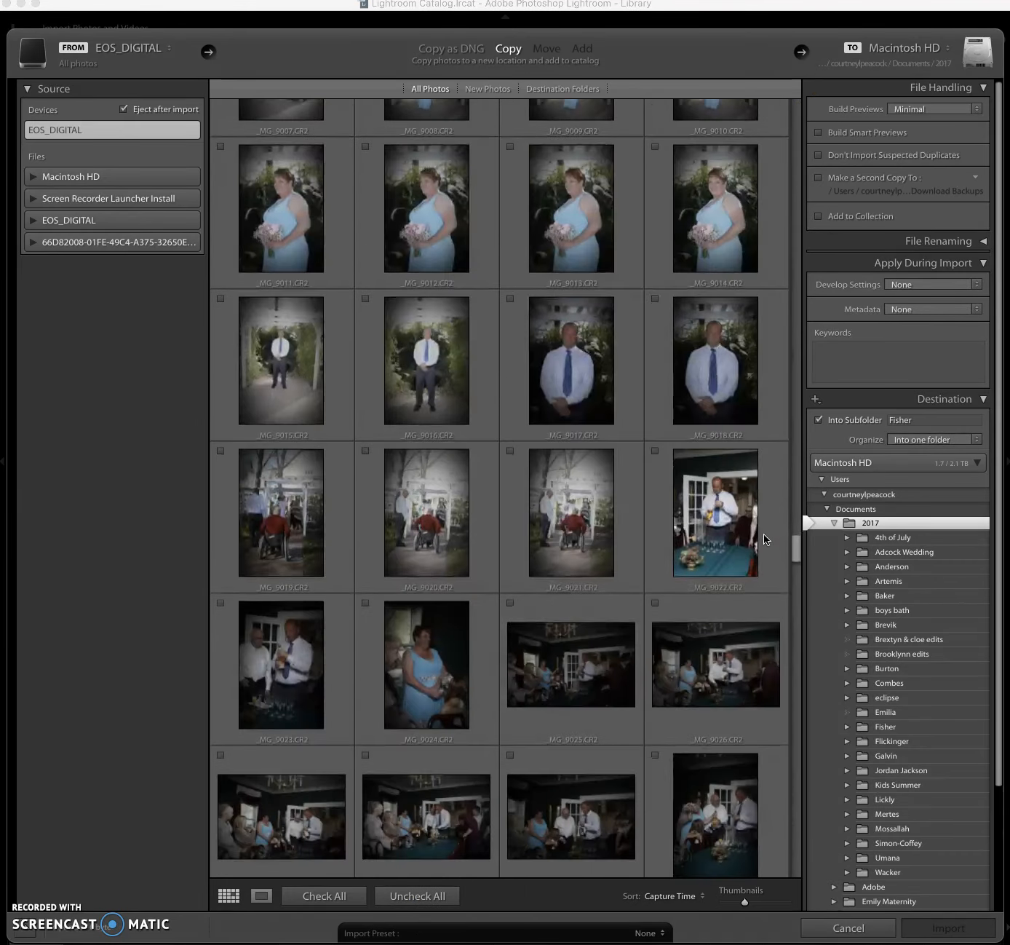
scroll(763, 538, "down", 20)
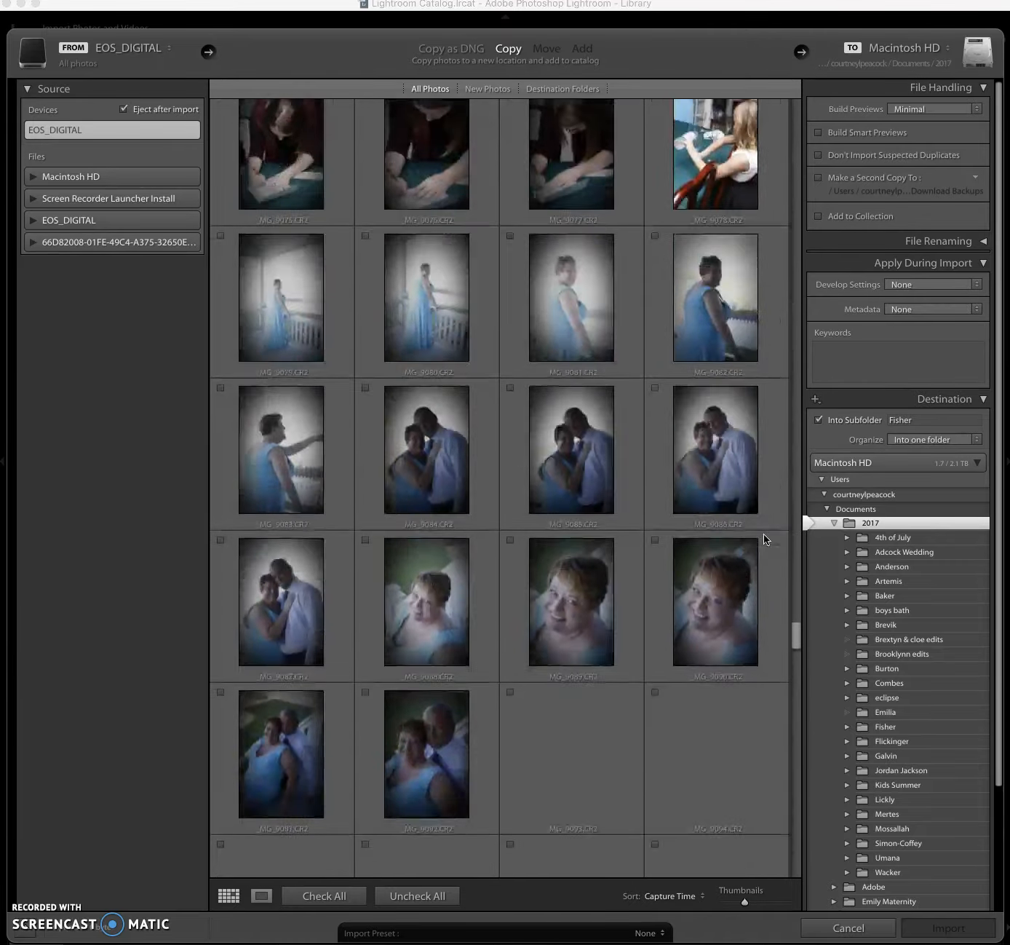
scroll(763, 538, "up", 8)
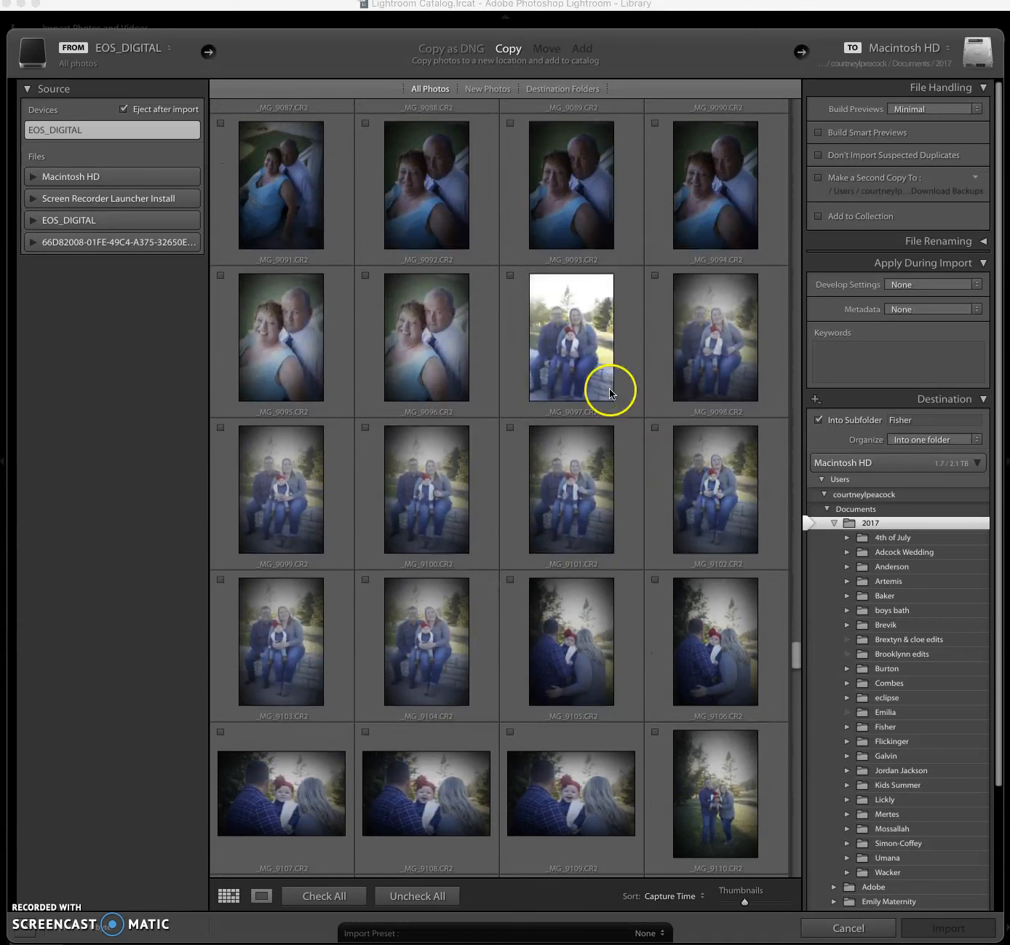
left_click(592, 373)
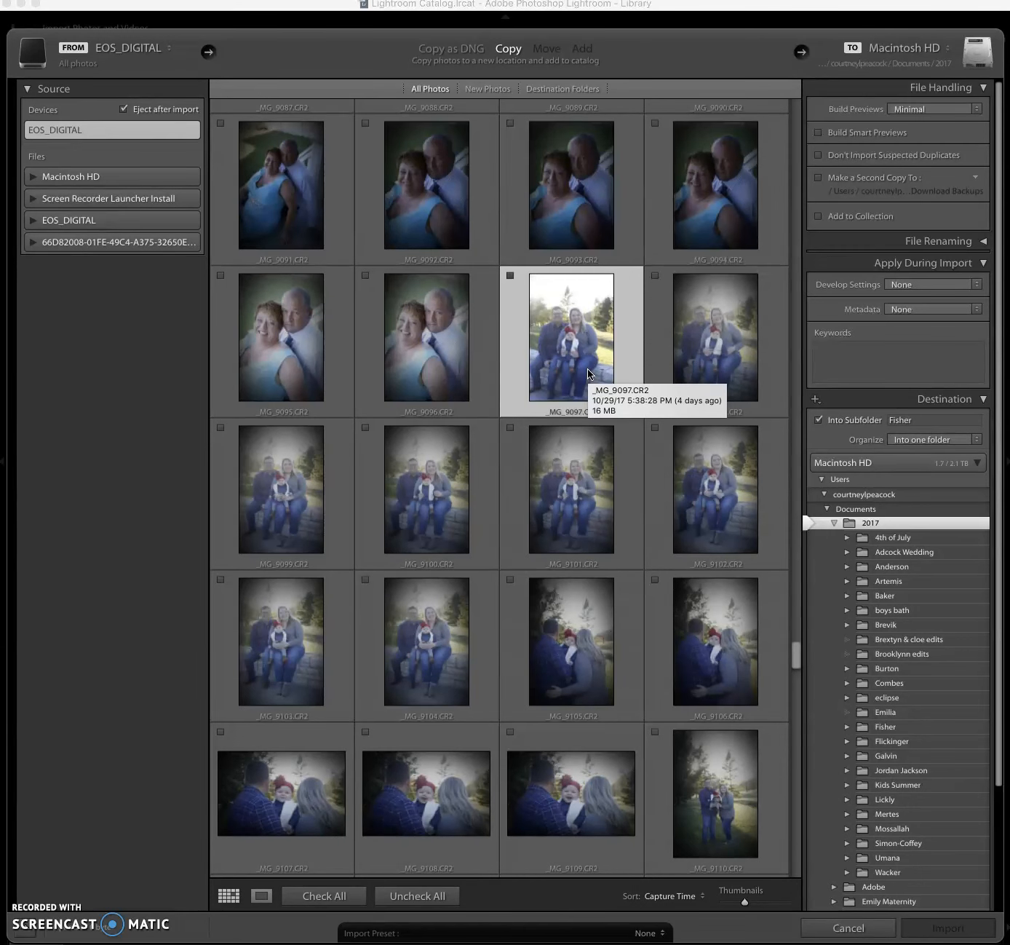
key("shift+Down")
key("shift+Down")
key("shift+Down")
key("shift+Down")
key("shift+Down")
key("shift+Down")
key("shift+Down")
key("shift+Down")
key("shift+Down")
key("shift+Down")
key("shift+Down")
key("shift+Down")
key("shift+Down")
key("shift+Down")
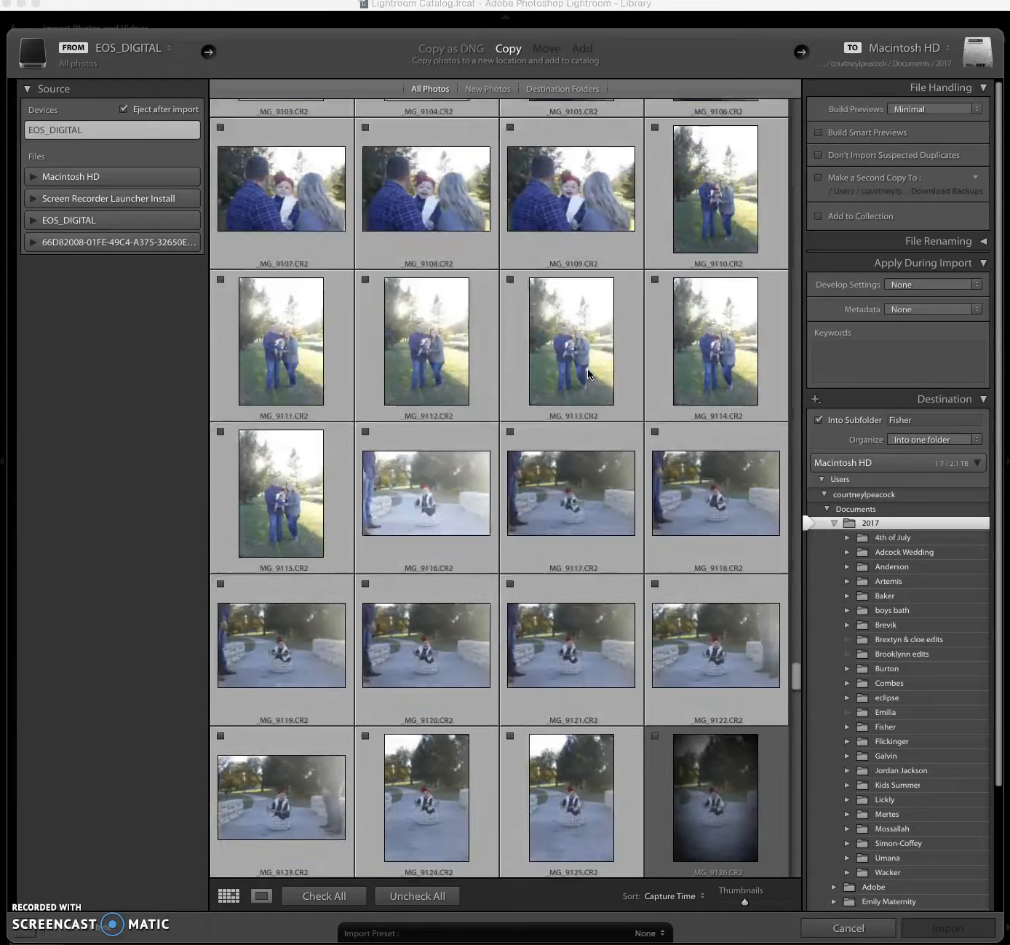
key("shift+Down")
key("shift+Down")
key("shift+Down")
key("shift+Down")
key("shift+Down")
key("shift+Down")
key("shift+Down")
key("shift+Down")
key("shift+Down")
key("shift+Down")
key("shift+Down")
key("shift+Down")
key("shift+Down")
key("shift+Down")
key("shift+Down")
key("shift+Down")
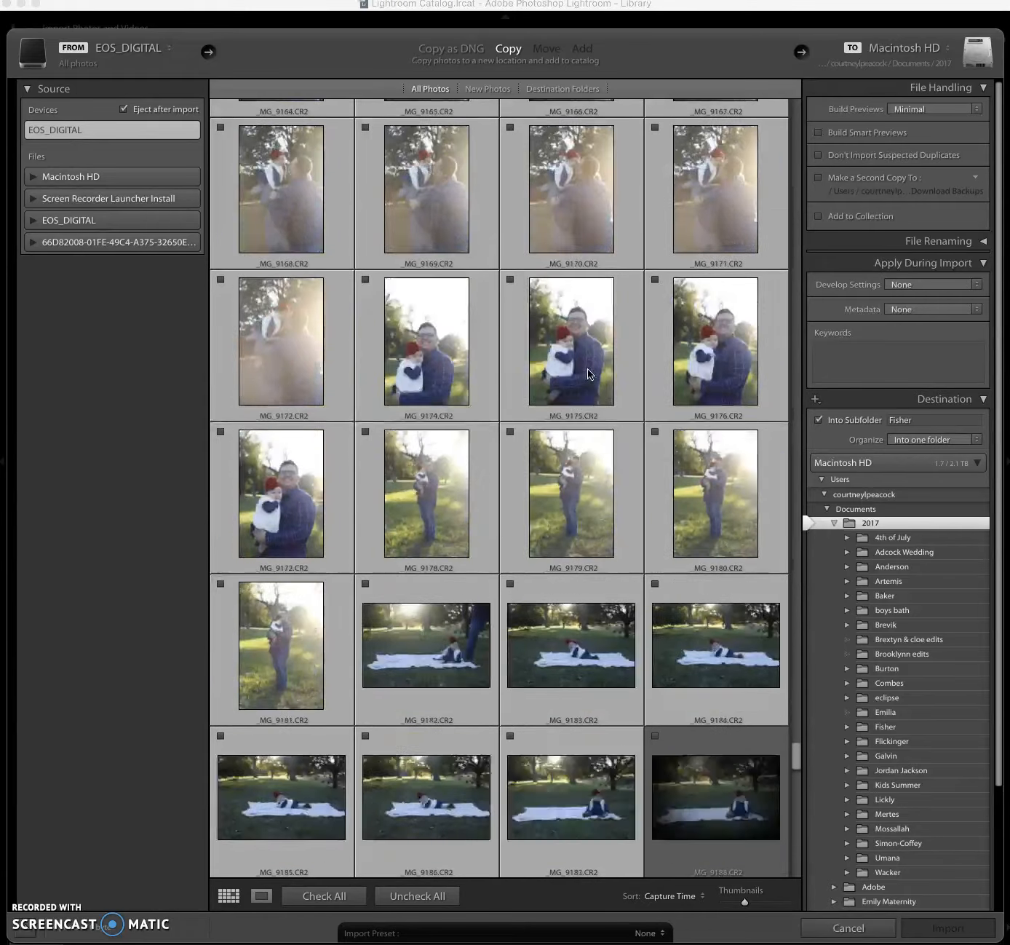
key("shift+Down")
key("shift+Down")
key("shift+Down")
key("shift+Down")
key("shift+Down")
key("shift+Down")
key("shift+Down")
key("shift+Down")
key("shift+Down")
key("shift+Down")
key("shift+Down")
key("shift+Down")
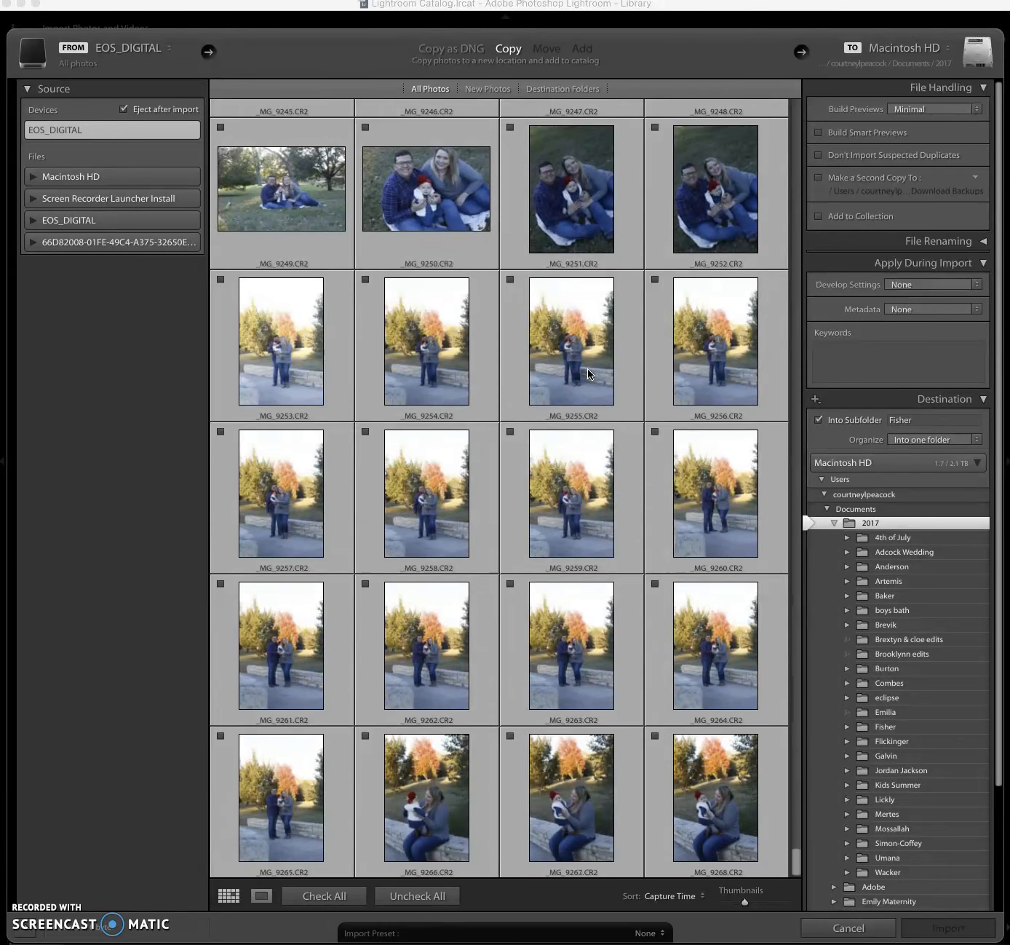
key("p")
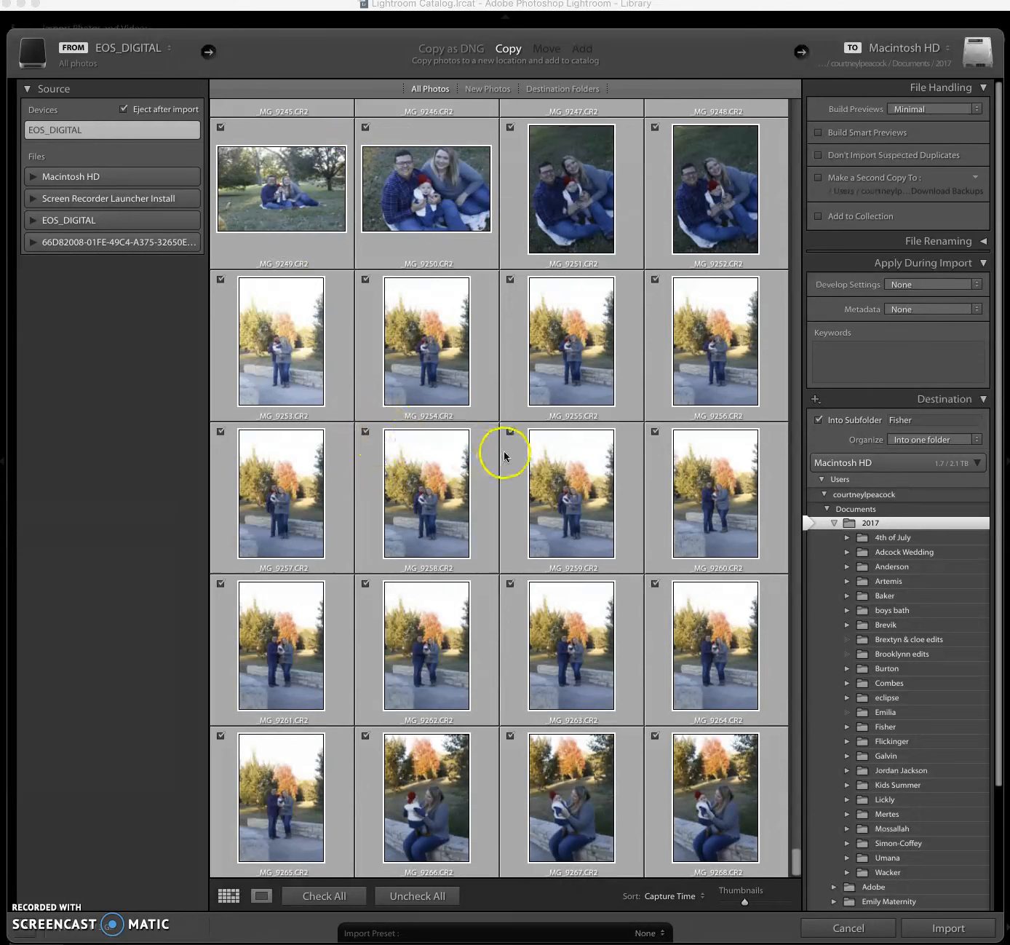
Enter the import keywords: the family's surname, college hill park, park, baby, family, autumn, fall, 2017
scroll(506, 452, "up", 8)
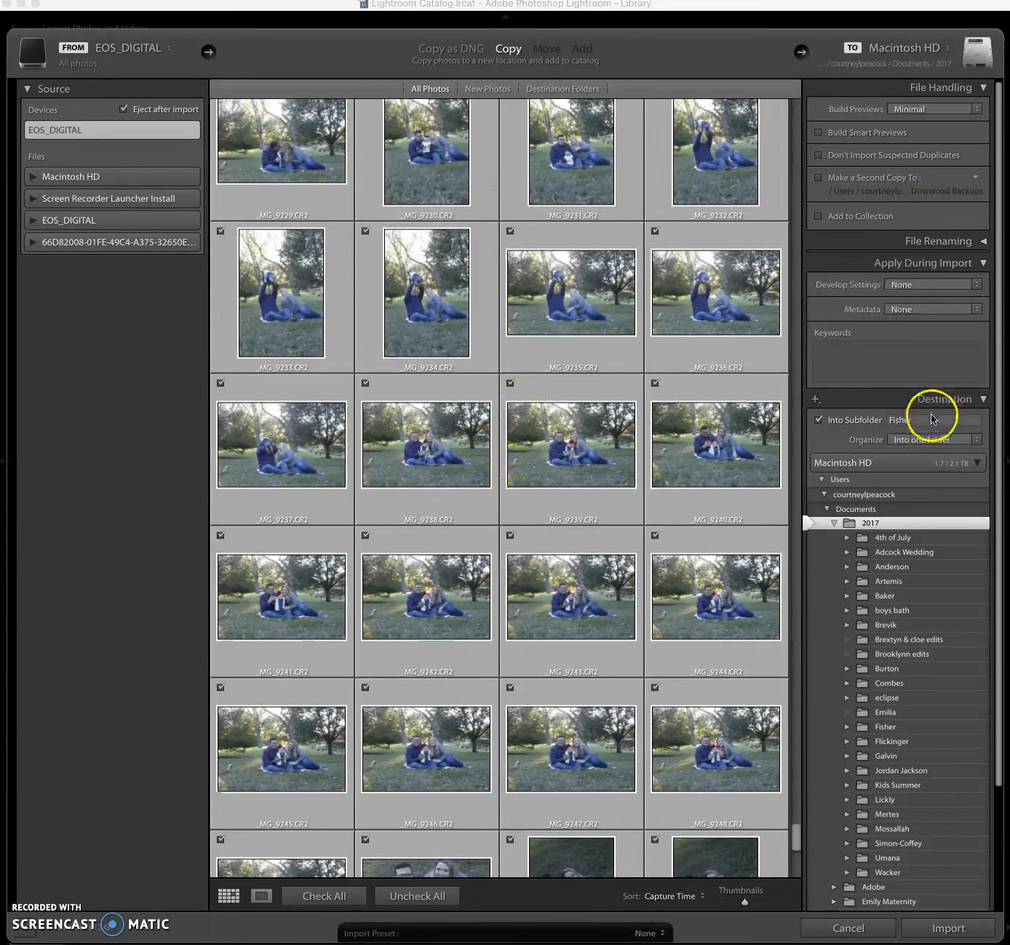
left_click(920, 358)
type("Fish")
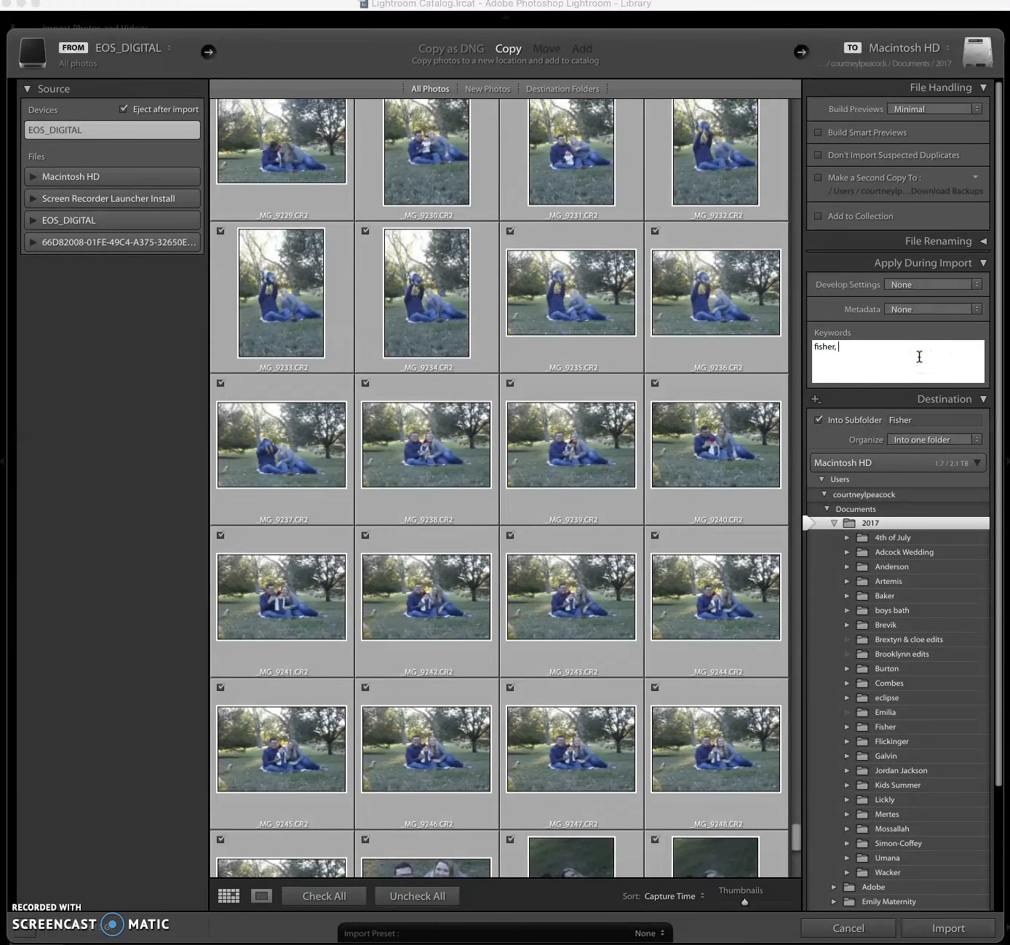
type("er, college hi")
type("ll park, park,")
type(" a")
type(" baby")
type(", ")
type("family")
type(", au")
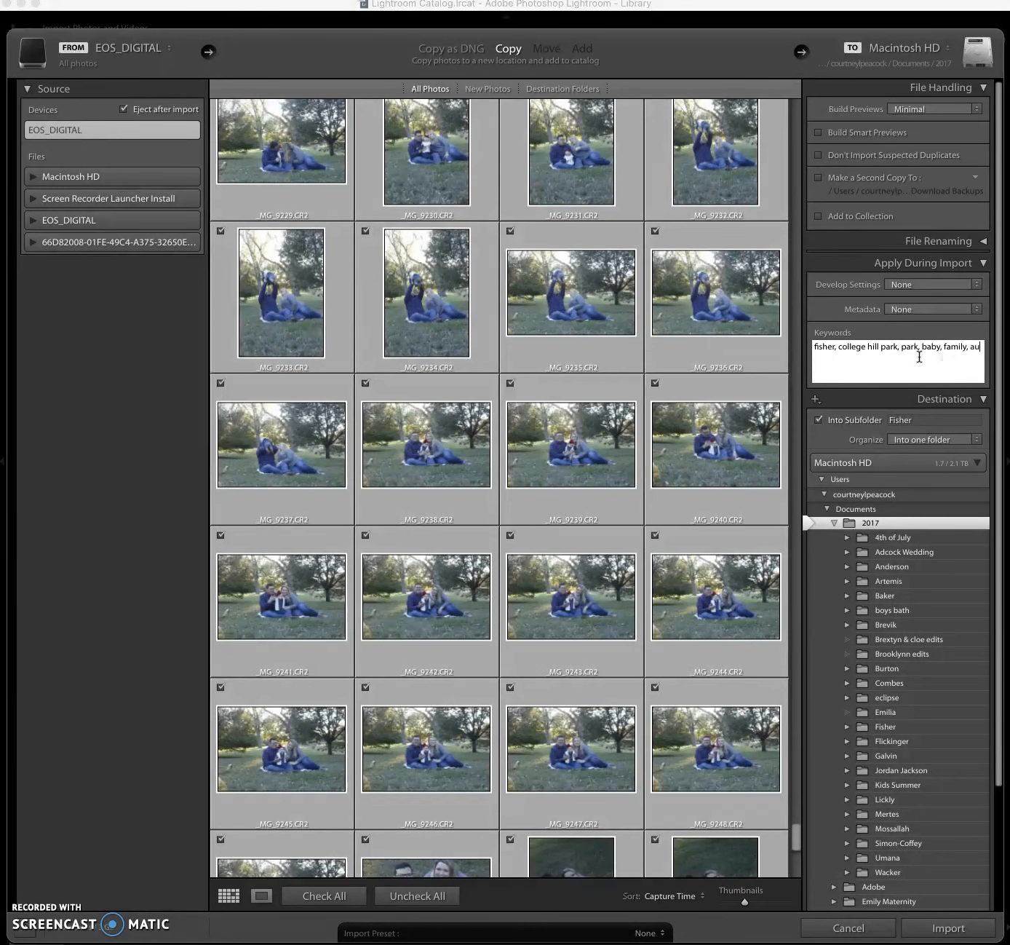
type("tumn, fall, 2017")
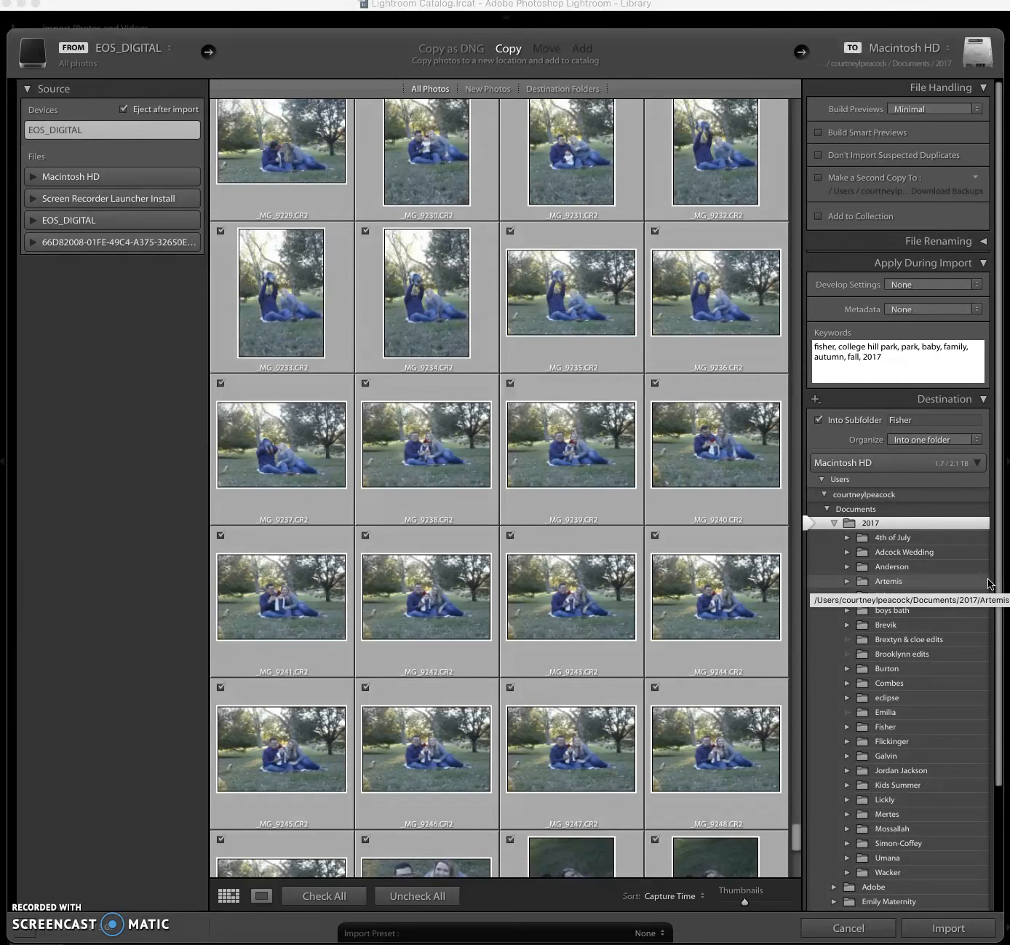
Set the destination to a subfolder of 2017 named with the family's surname followed by 2, and import the marked photos
left_click(880, 526)
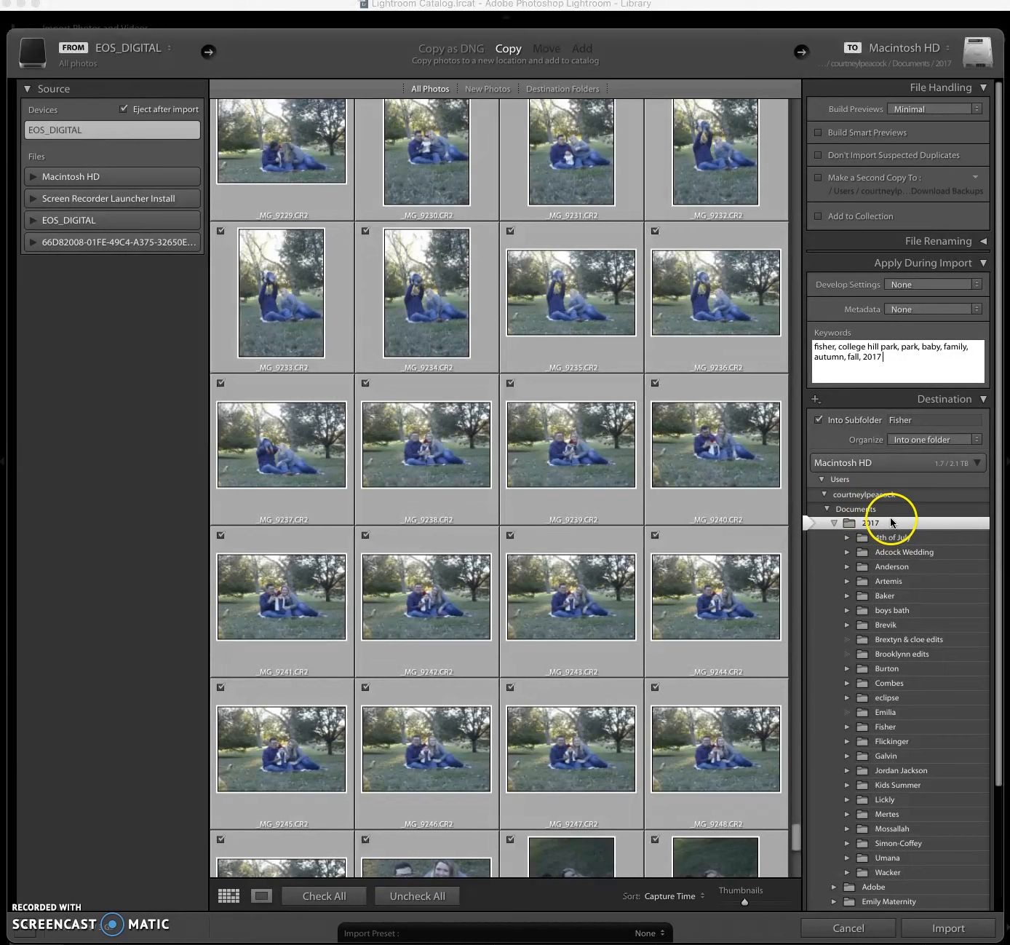
left_click(932, 421)
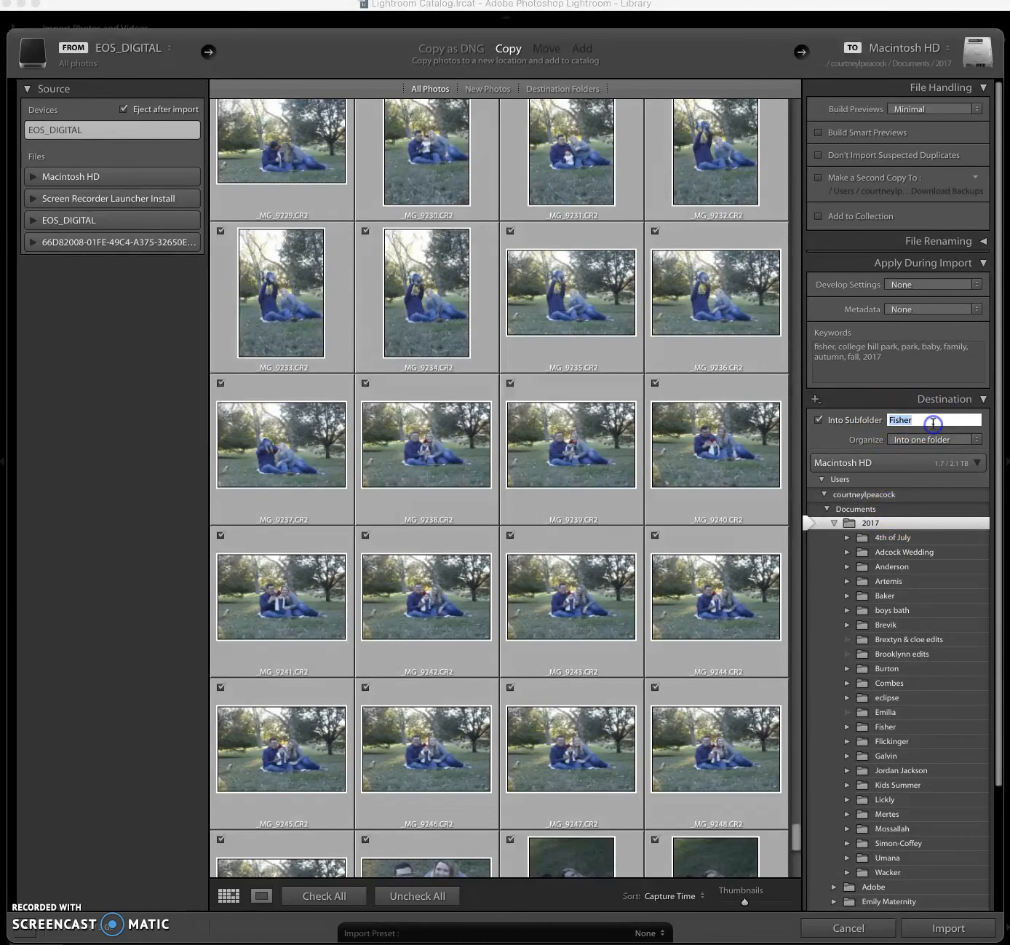
left_click(934, 421)
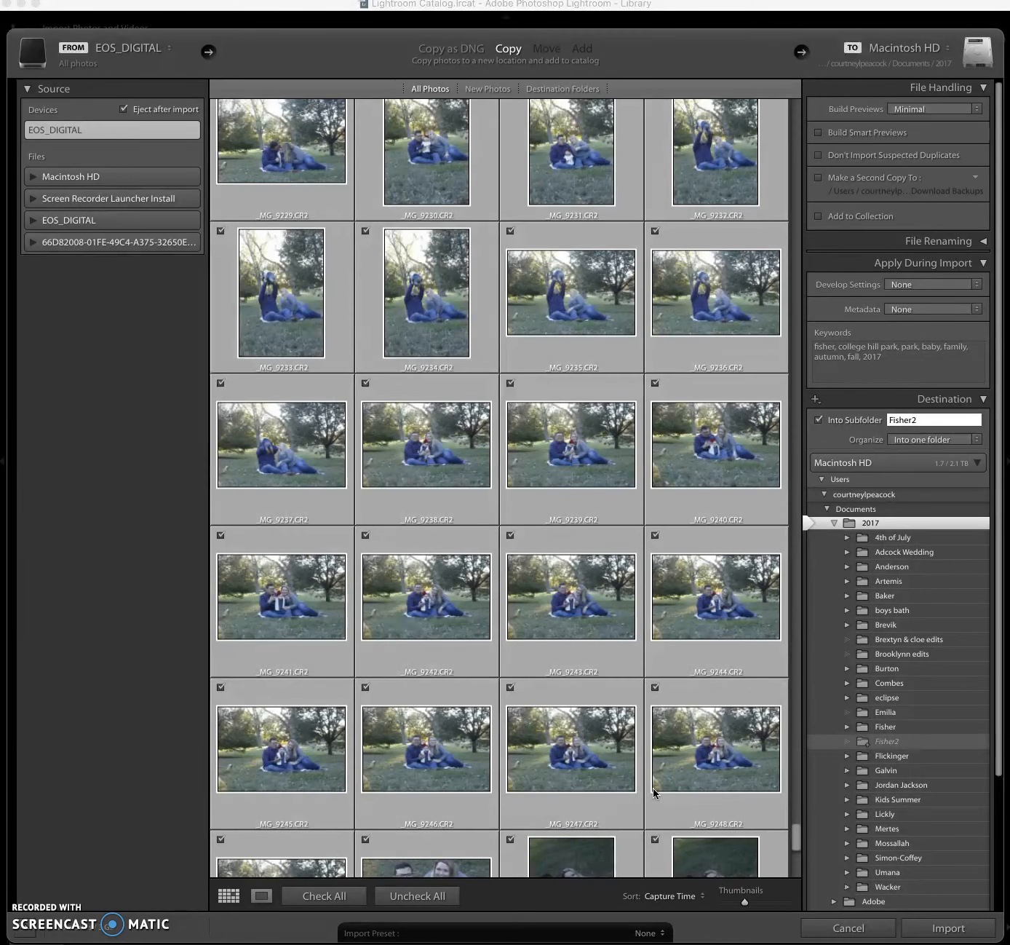
left_click(969, 933)
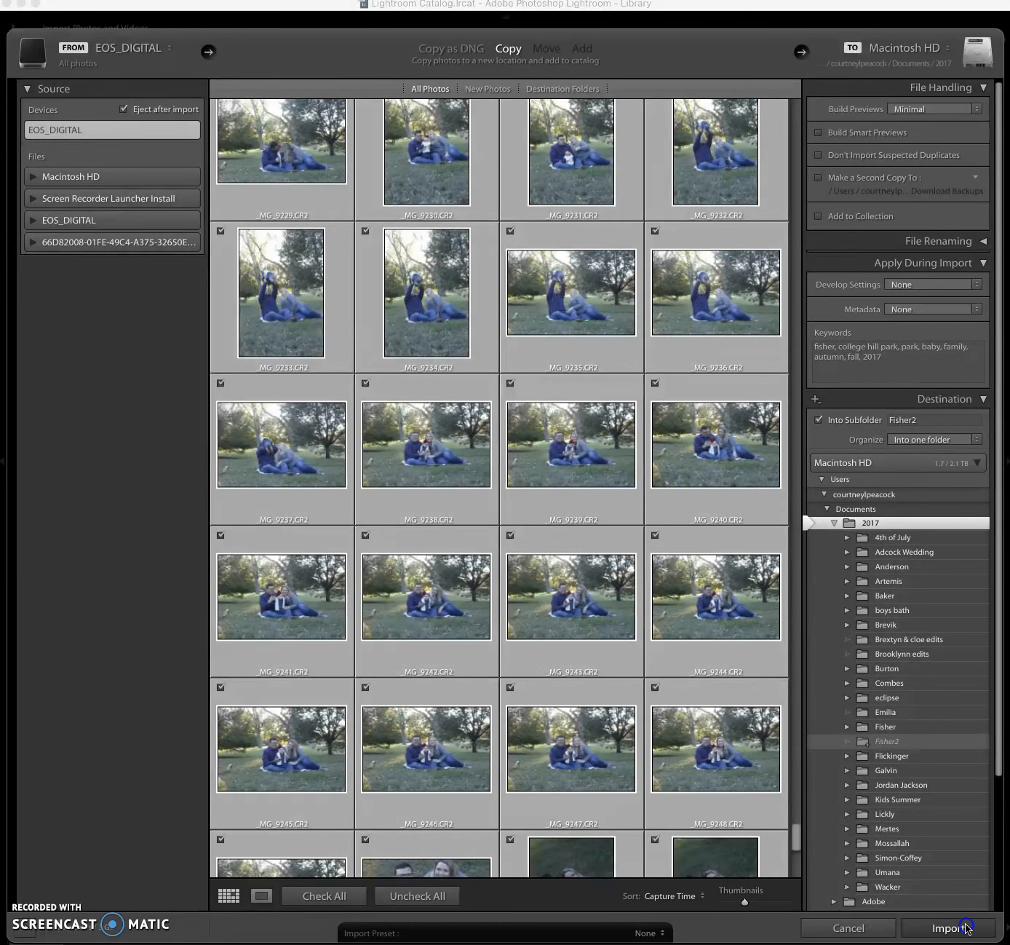
left_click(967, 931)
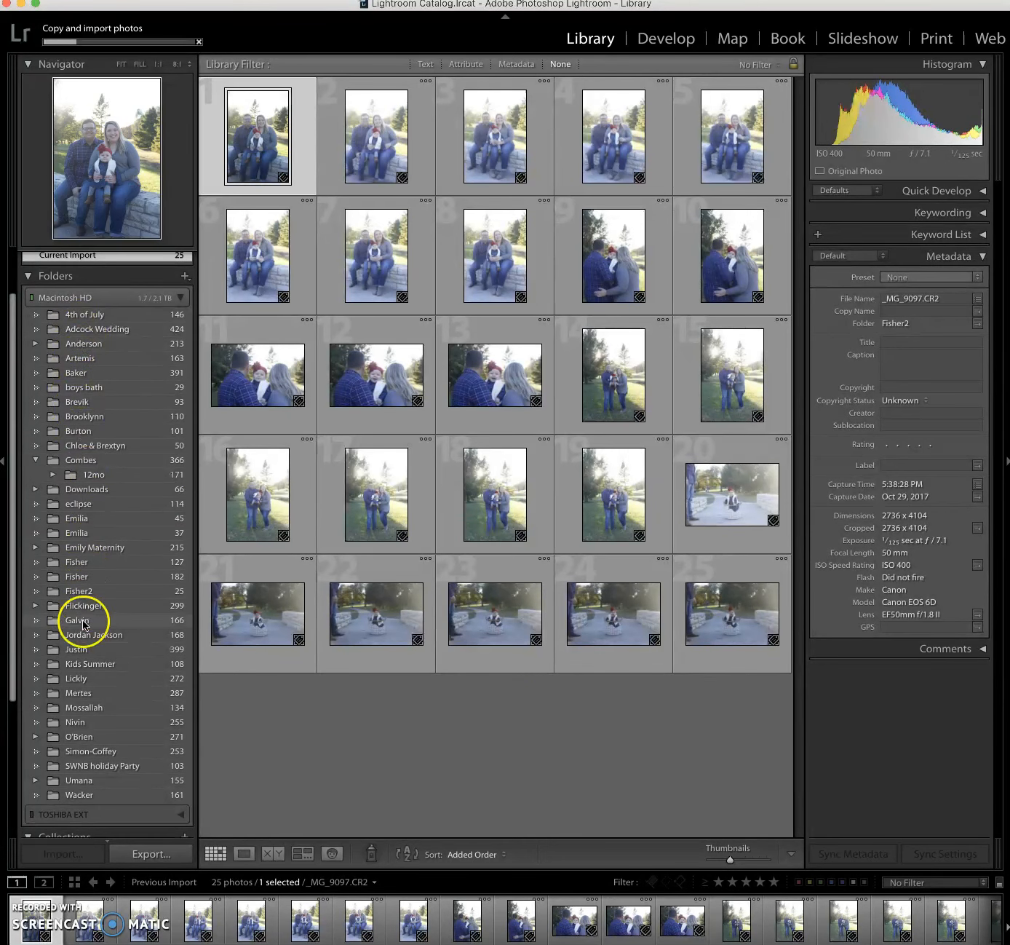
Expand and collapse the catalog folders that contain subfolders to examine how sessions are nested inside them
scroll(86, 751, "down", 2)
scroll(86, 753, "up", 2)
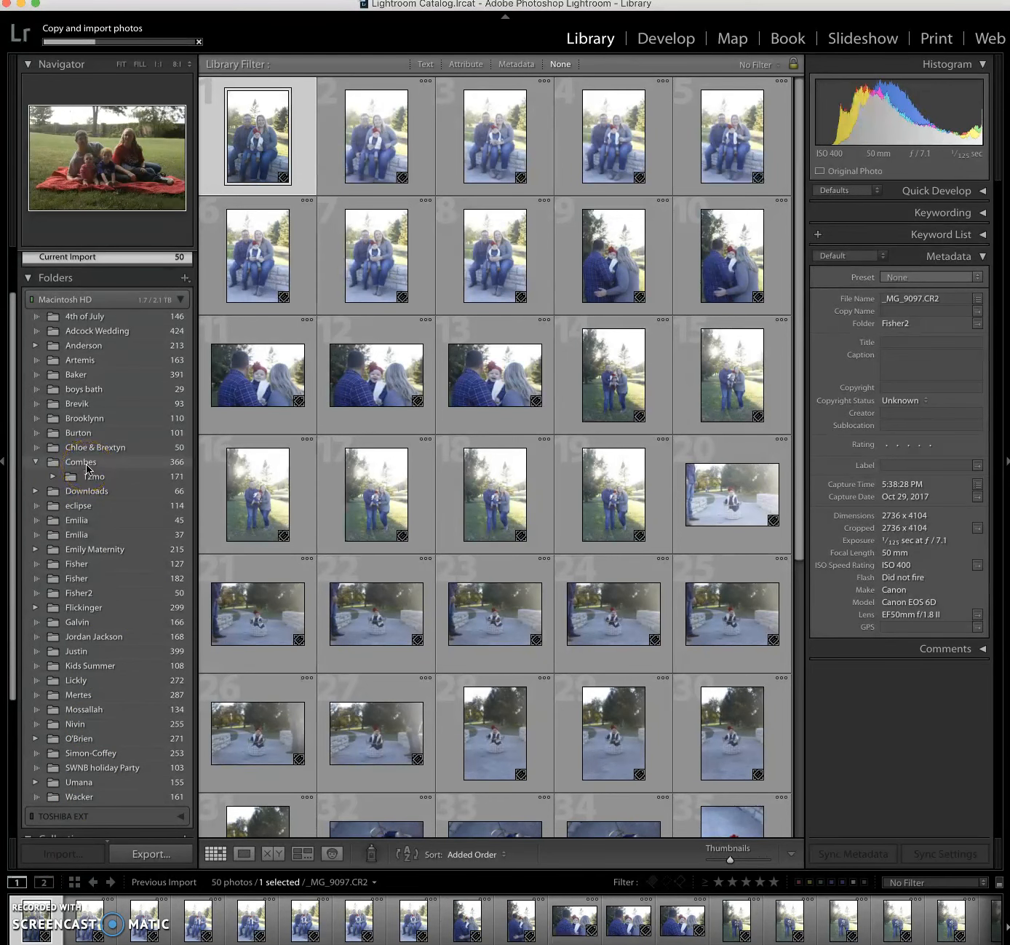
left_click(35, 462)
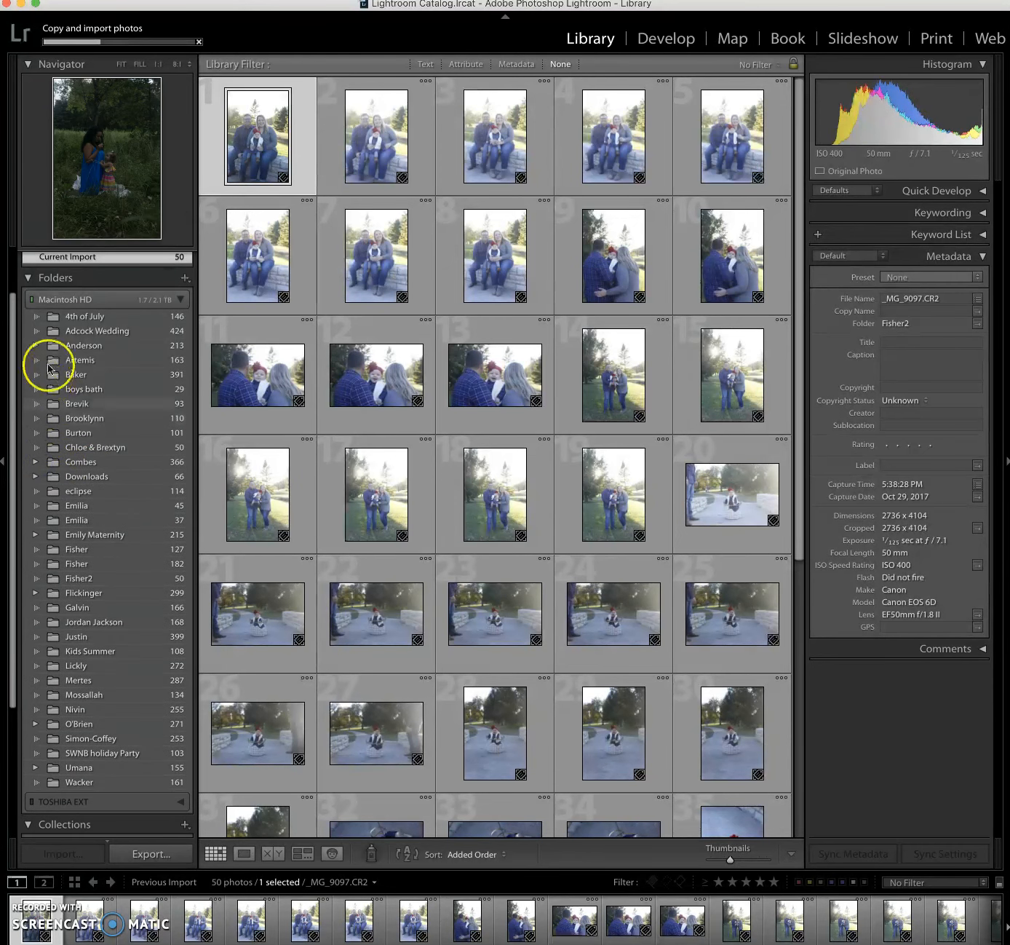
left_click(34, 345)
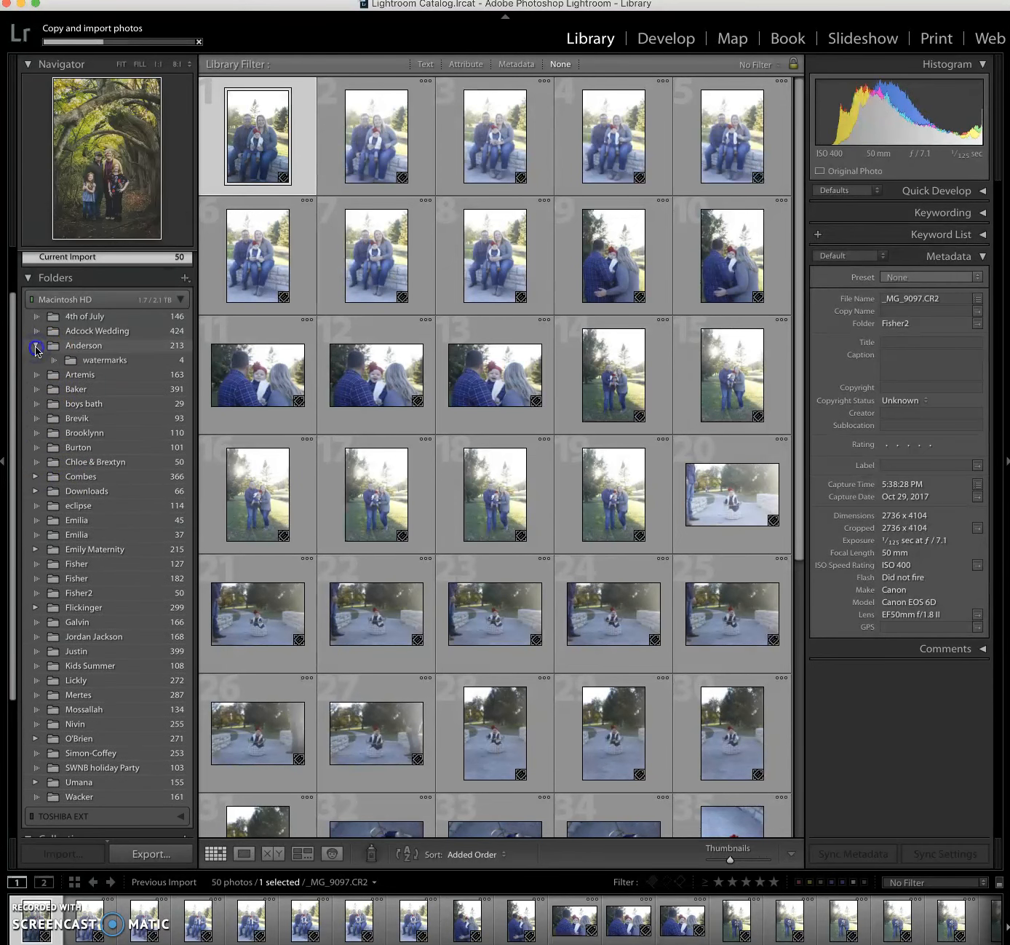
left_click(35, 346)
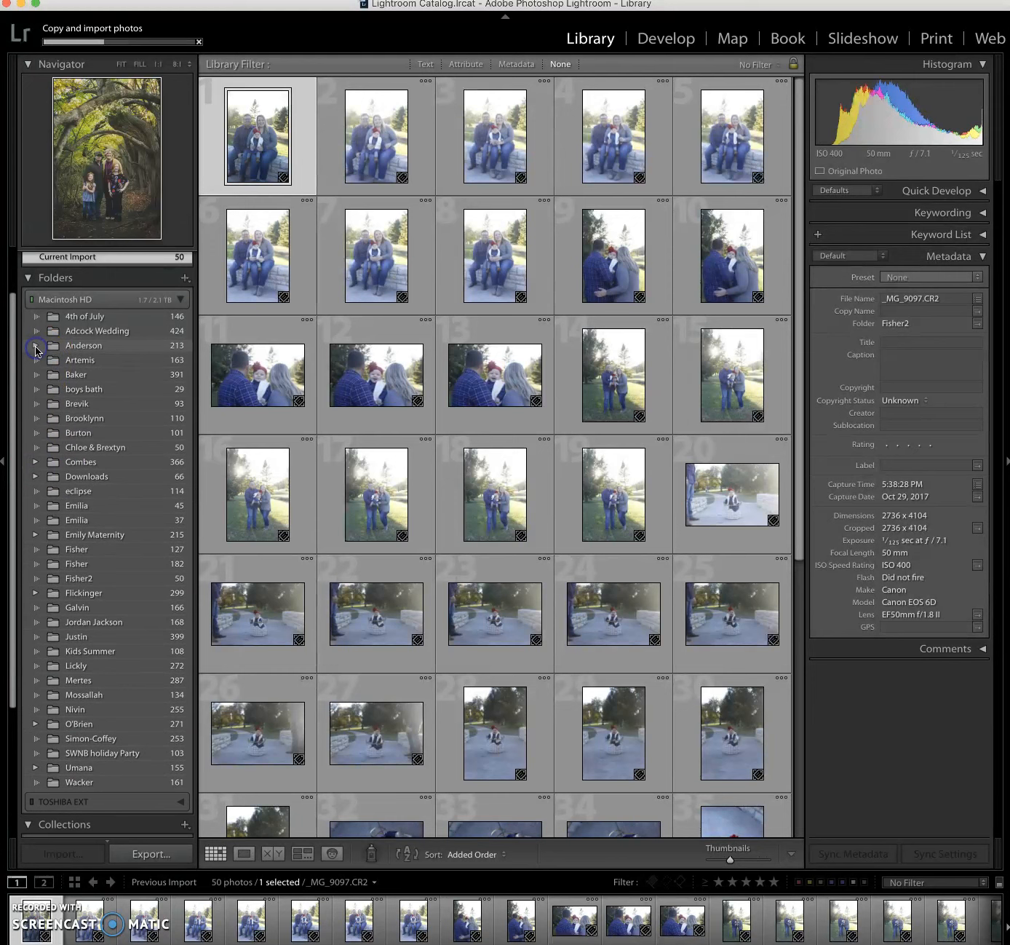
left_click(35, 535)
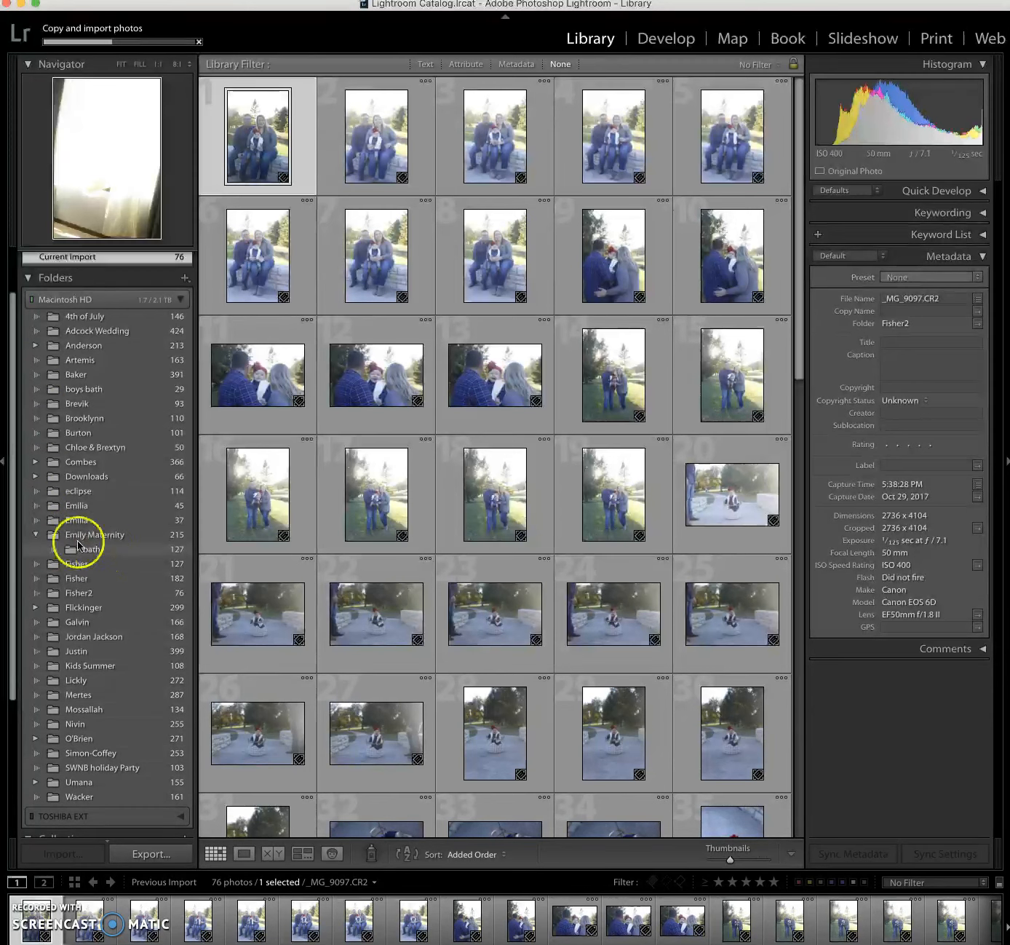
left_click(34, 534)
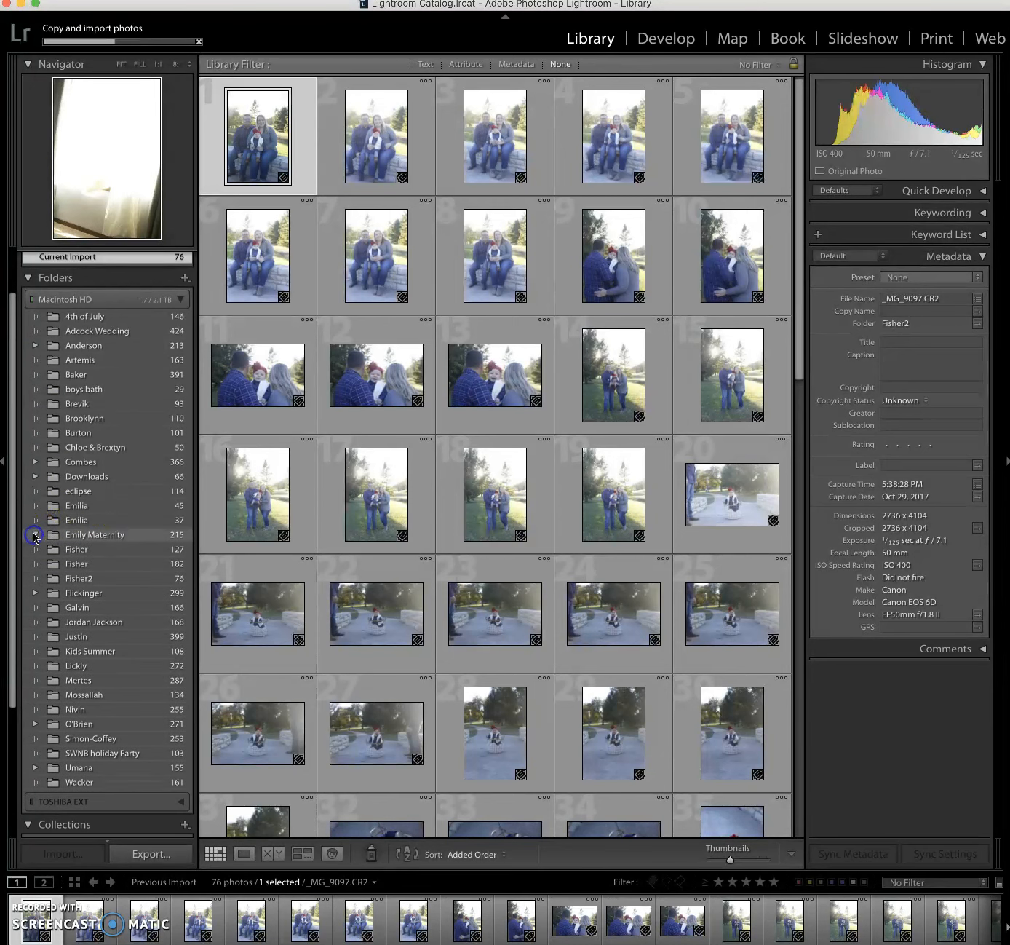
left_click(35, 592)
left_click(35, 594)
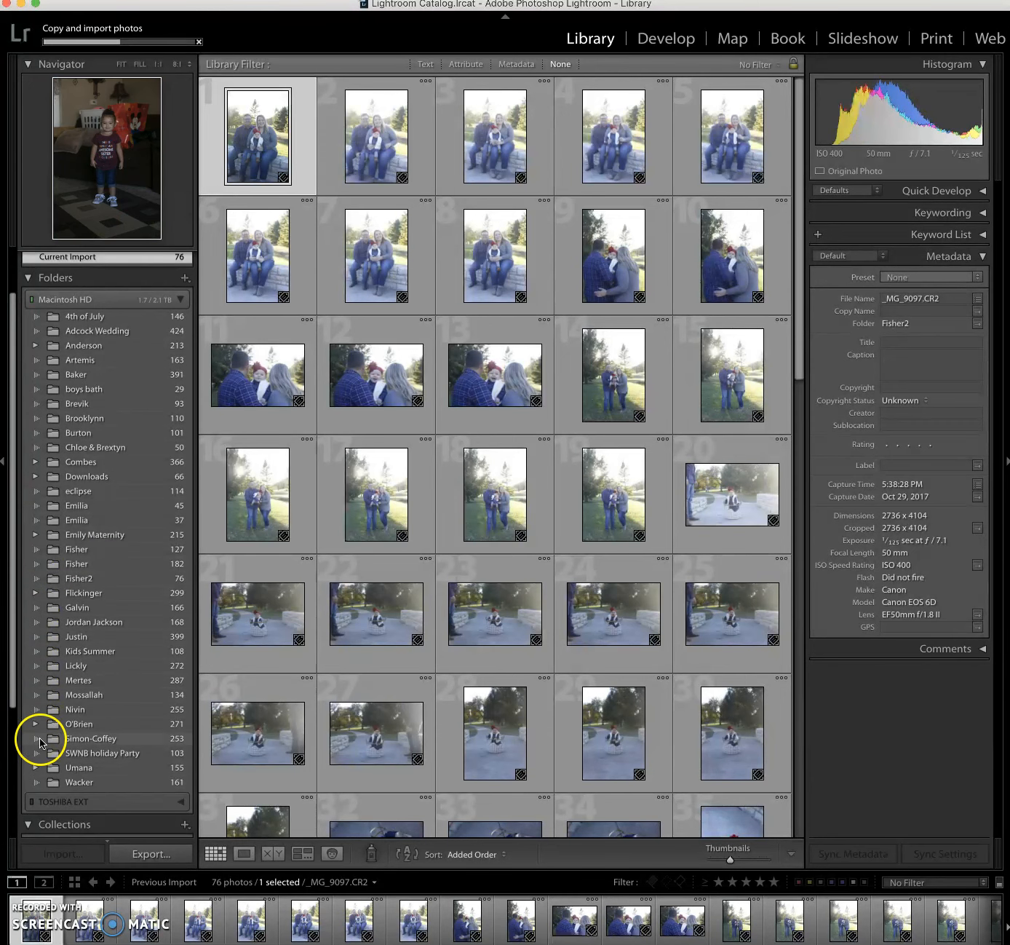
left_click(35, 724)
left_click(37, 725)
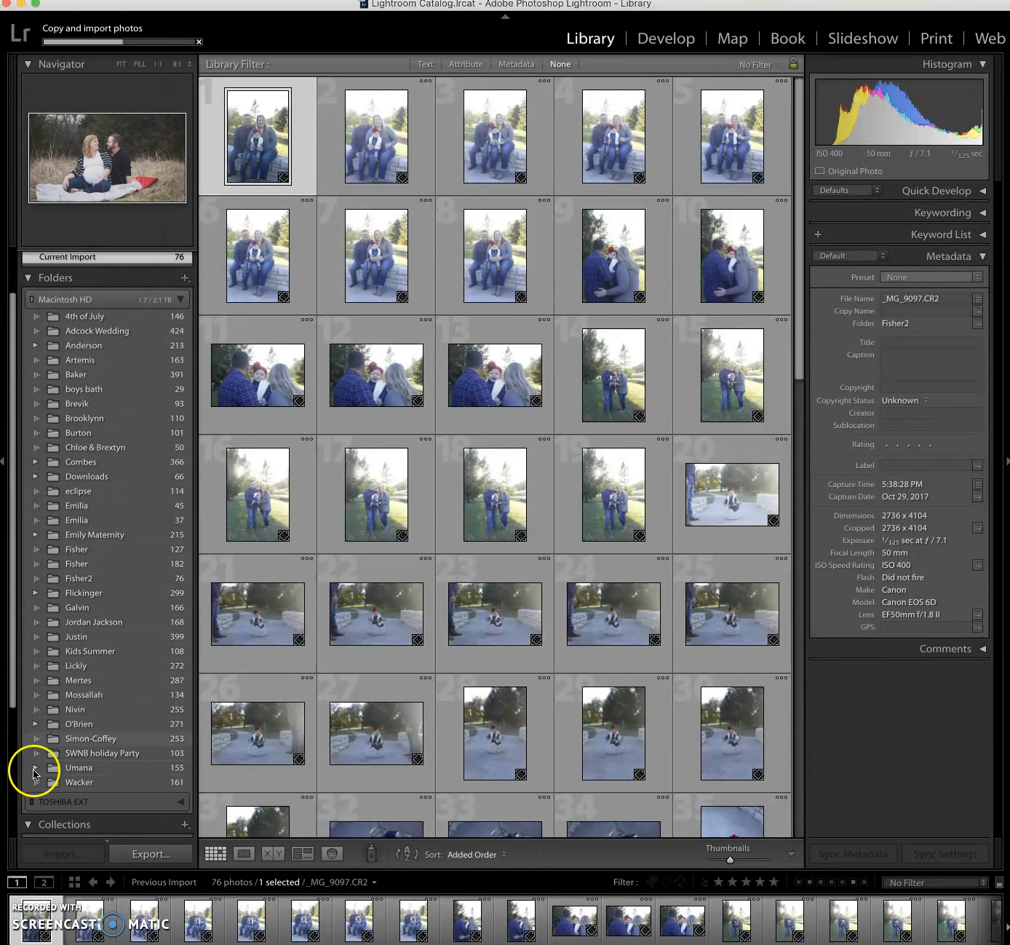
left_click(35, 768)
left_click(37, 767)
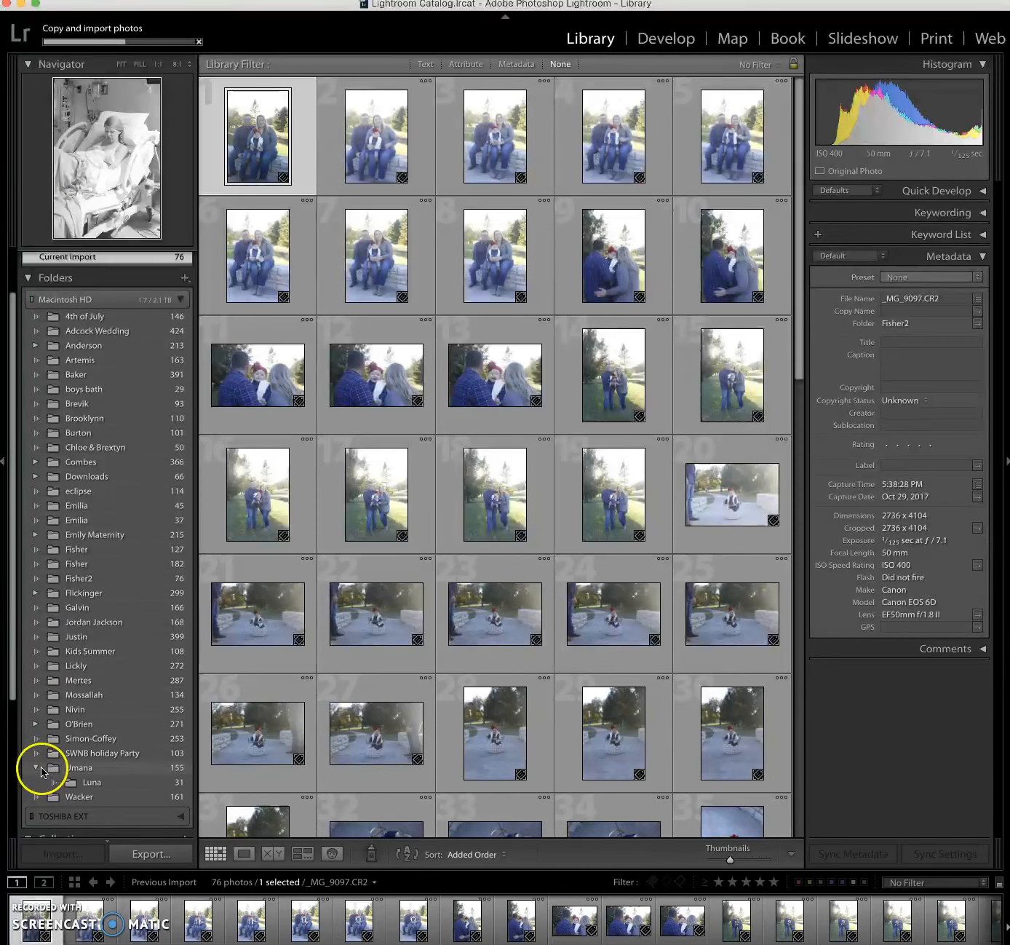
left_click(36, 767)
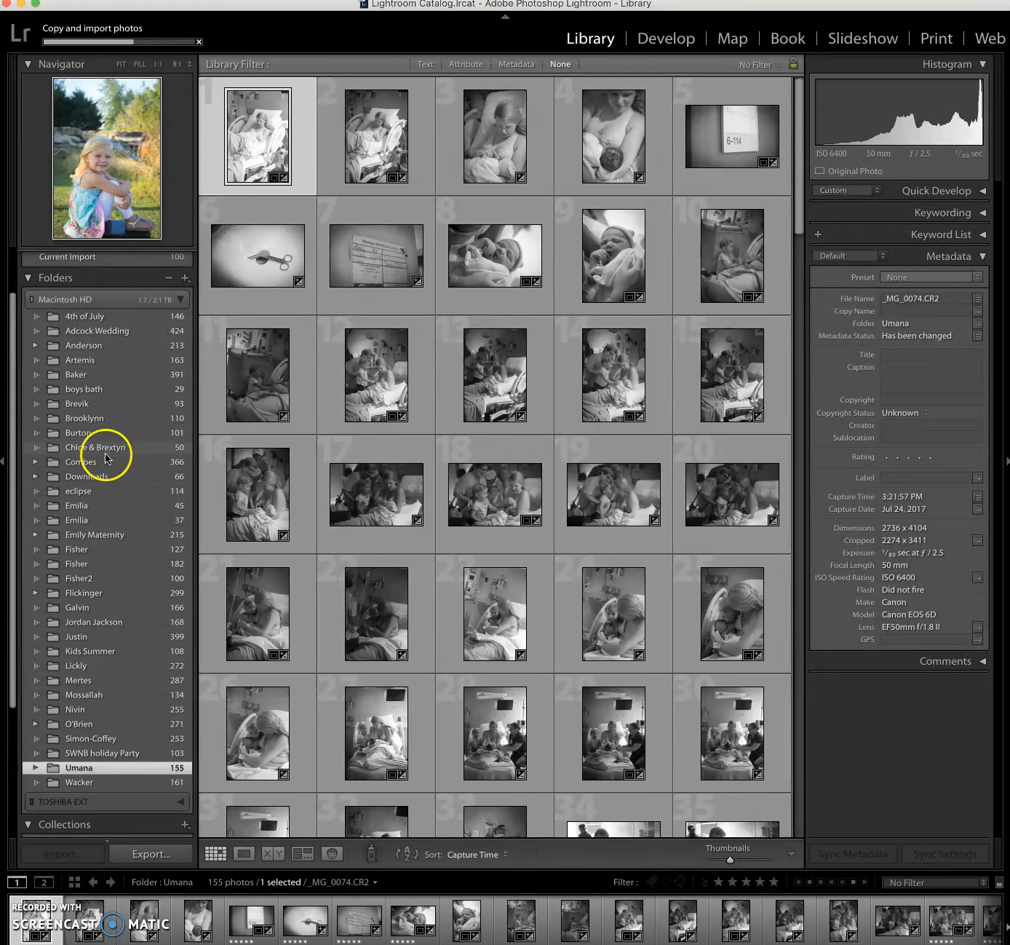
Open the newly imported family session folder and look through its photos
left_click(115, 580)
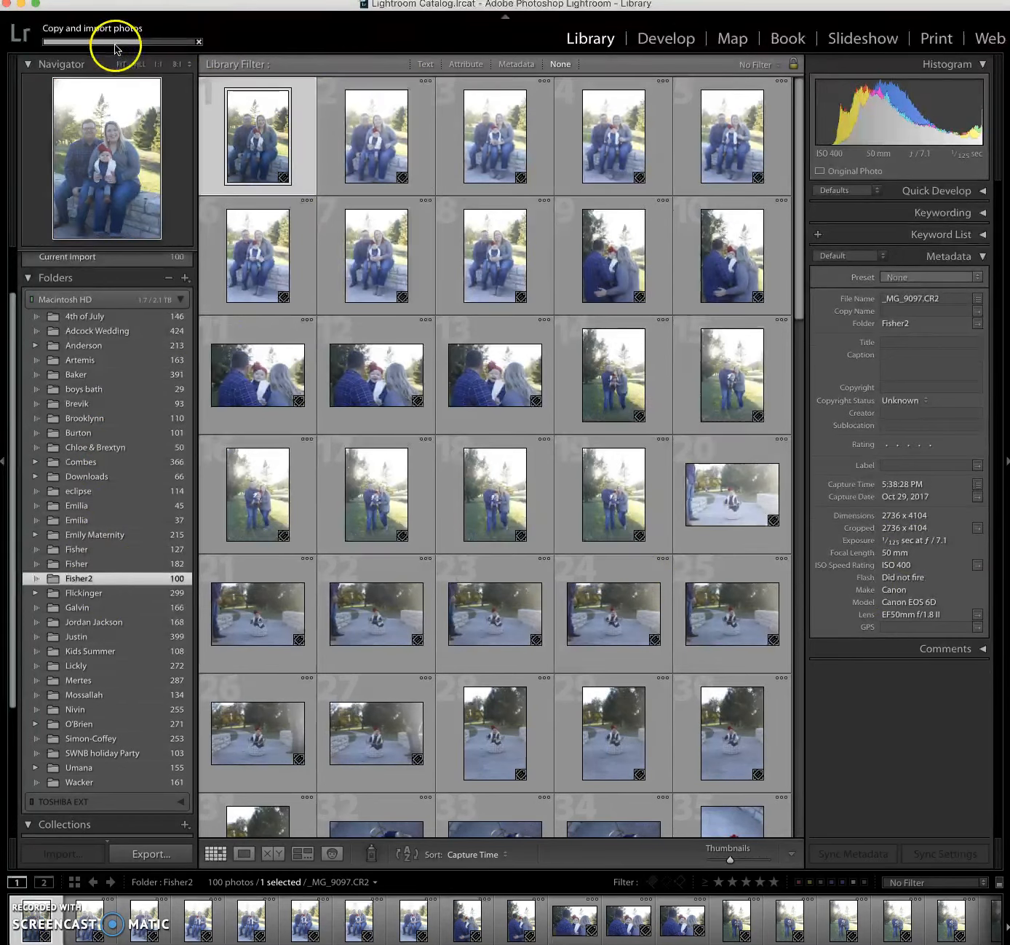
scroll(678, 483, "down", 10)
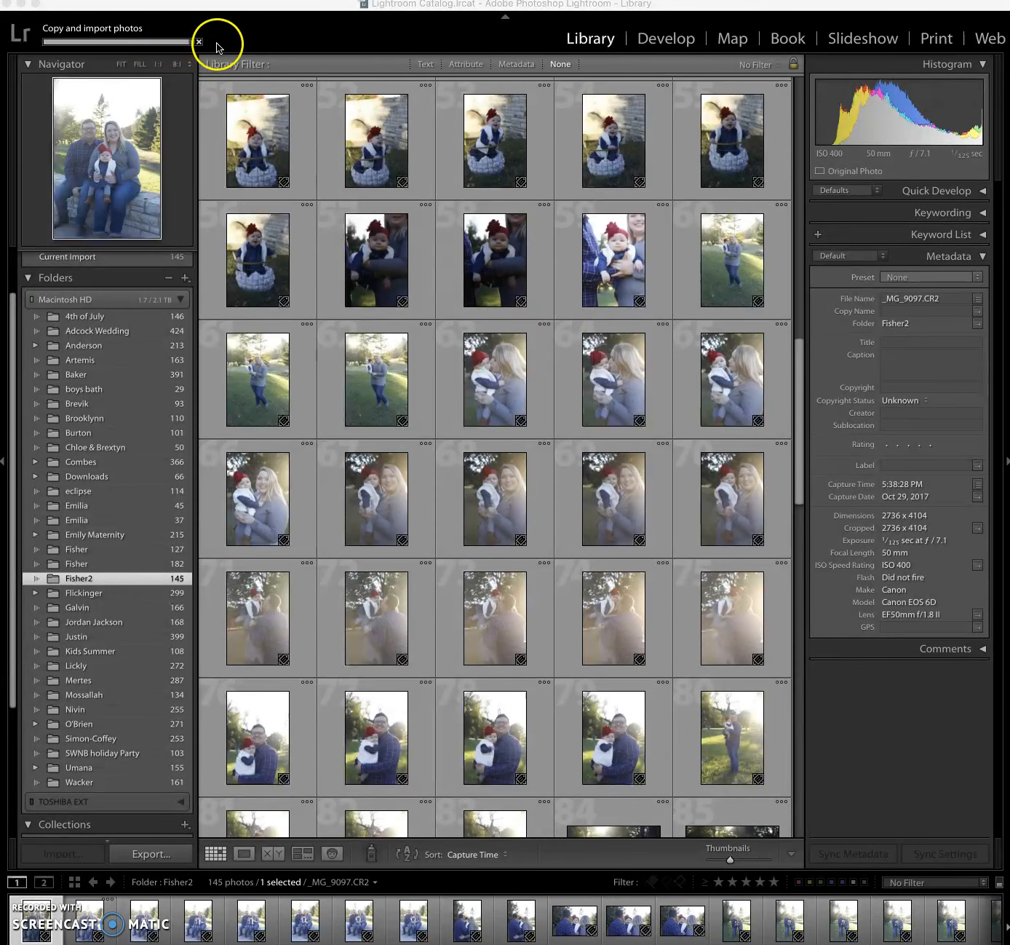
Look through the rest of the imported session's thumbnails down to the last photos in the folder
scroll(538, 439, "down", 8)
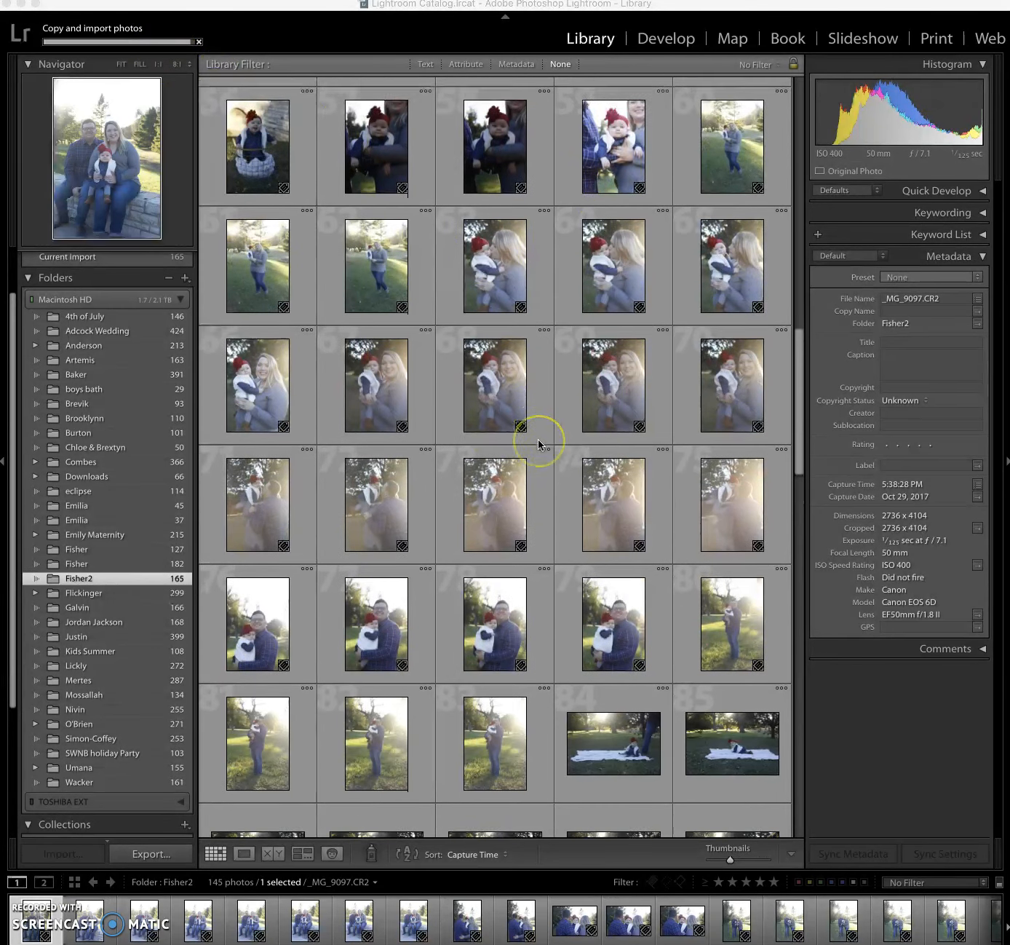
scroll(538, 439, "down", 10)
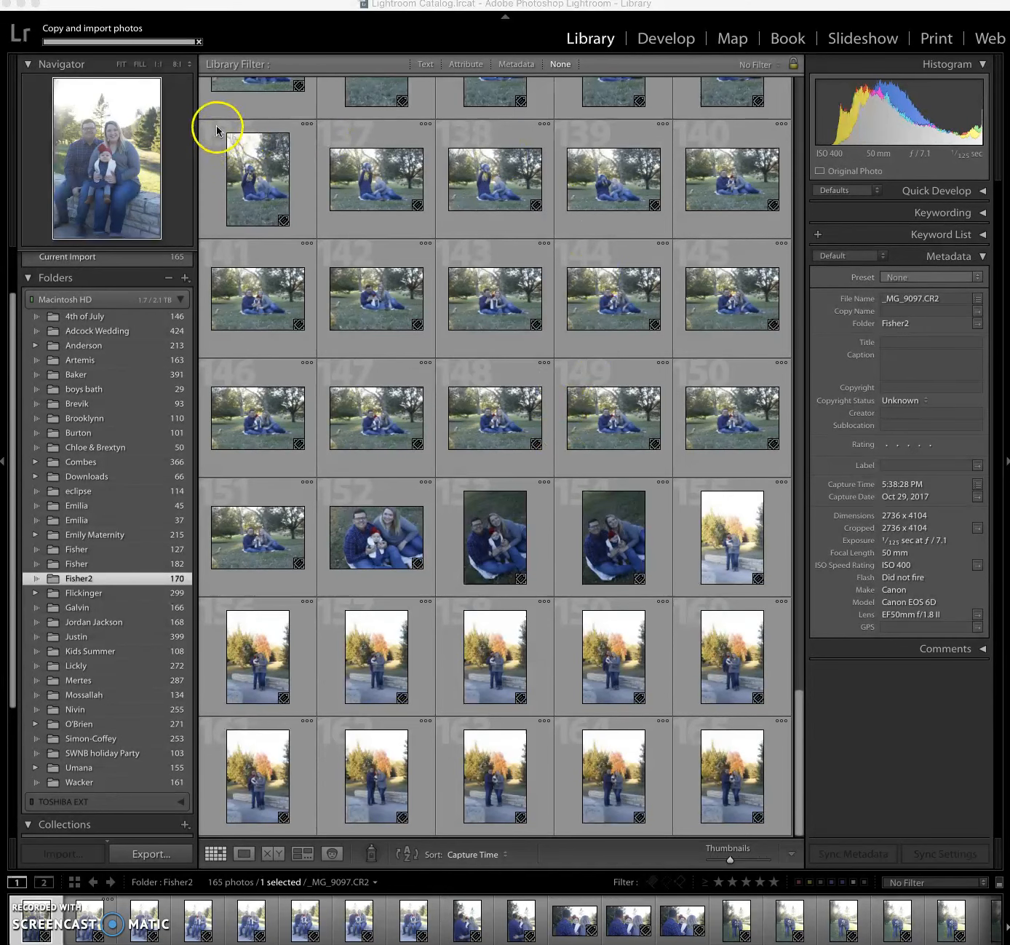
scroll(580, 485, "down", 1)
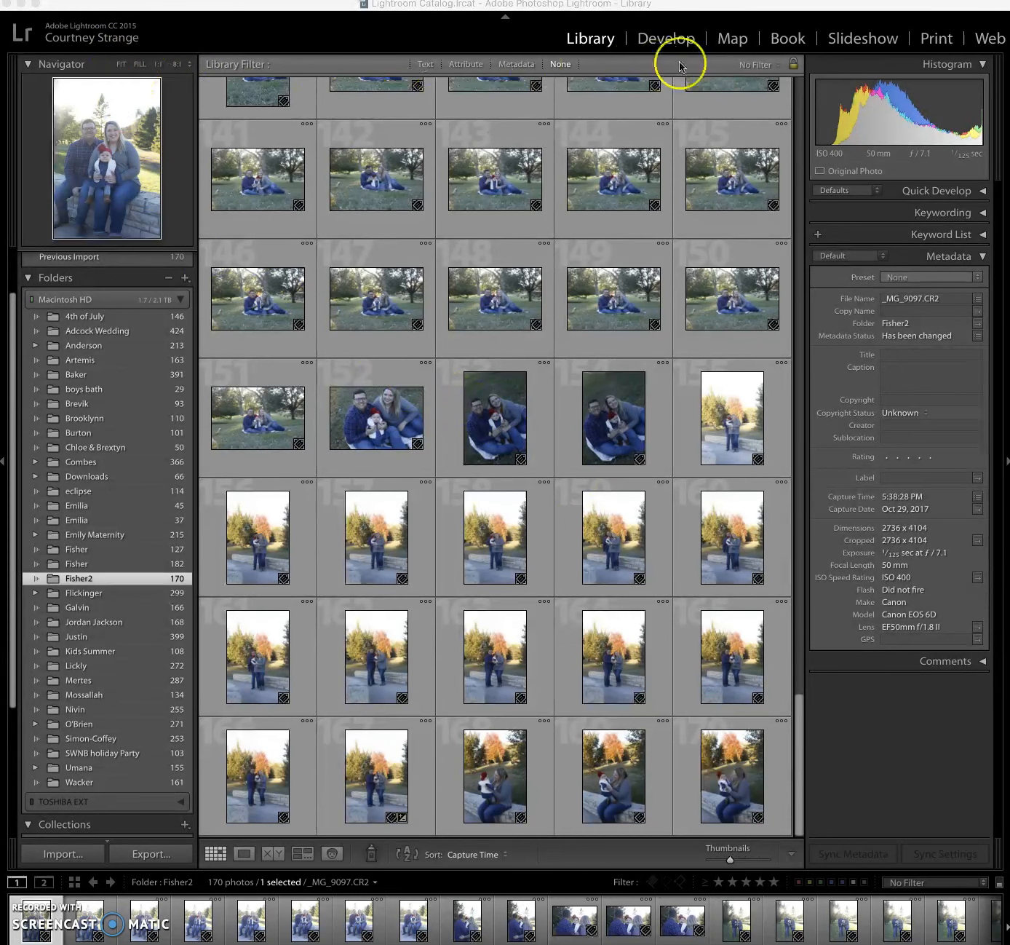
Switch to the Develop module and browse the session's photos along the filmstrip
left_click(660, 41)
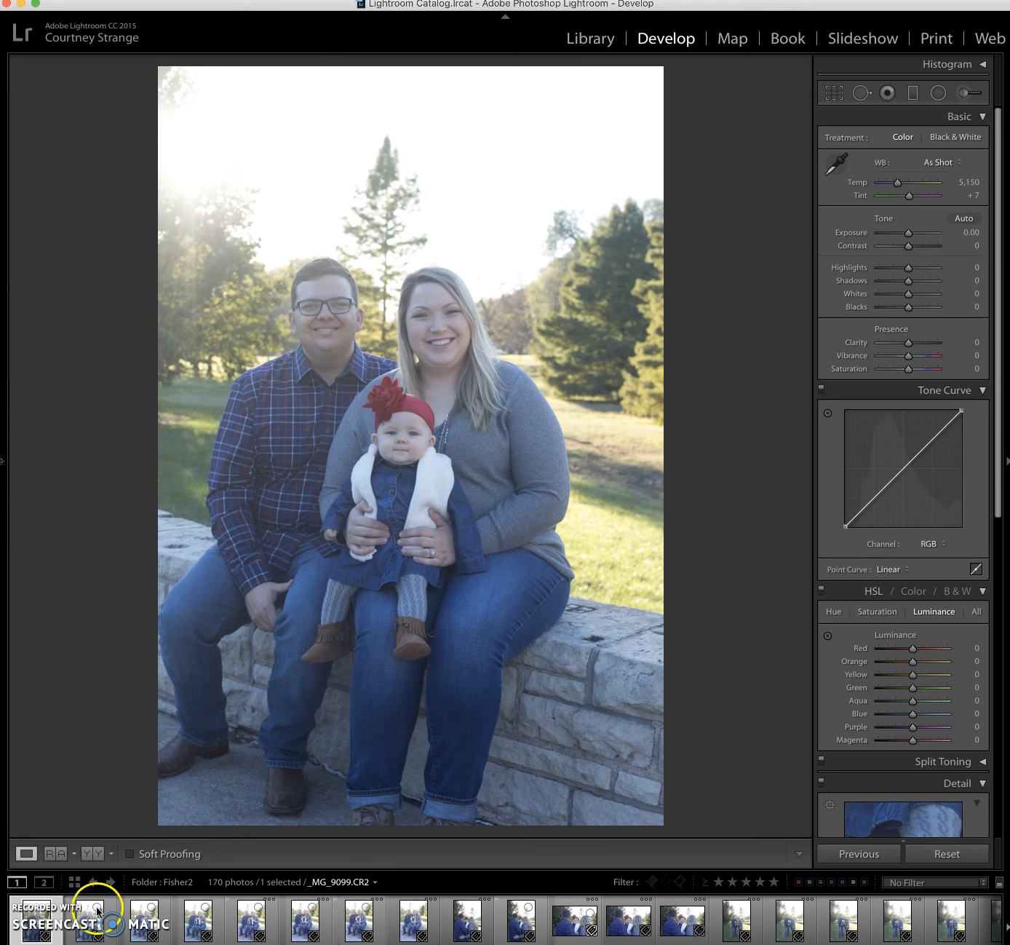
scroll(378, 921, "down", 15)
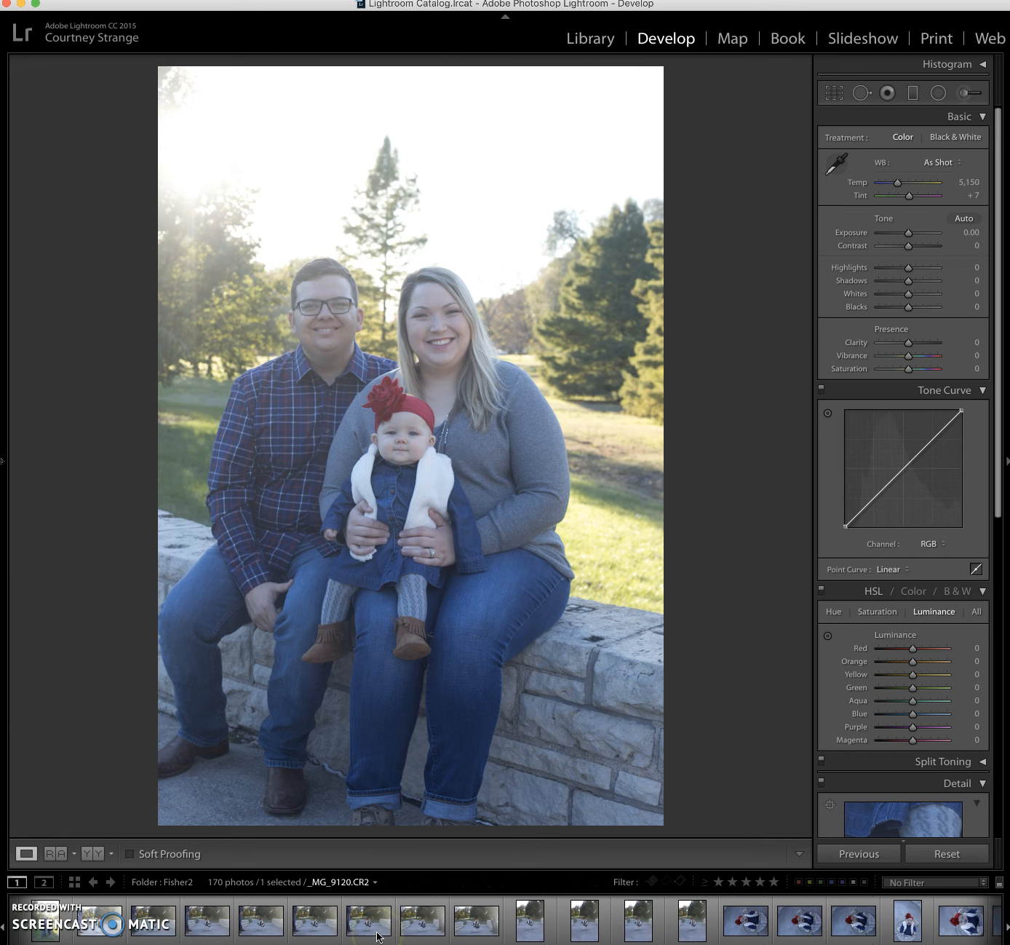
scroll(377, 921, "down", 15)
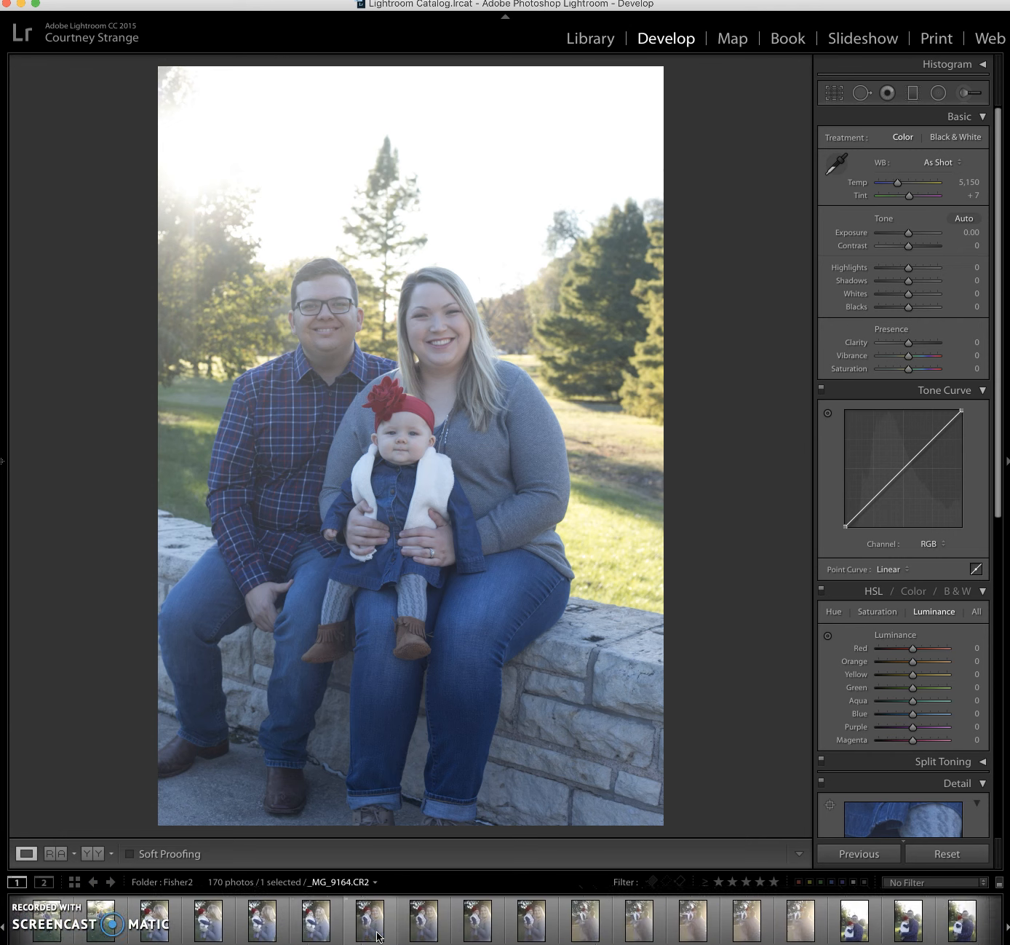
scroll(378, 921, "down", 10)
left_click(548, 925)
scroll(550, 924, "down", 10)
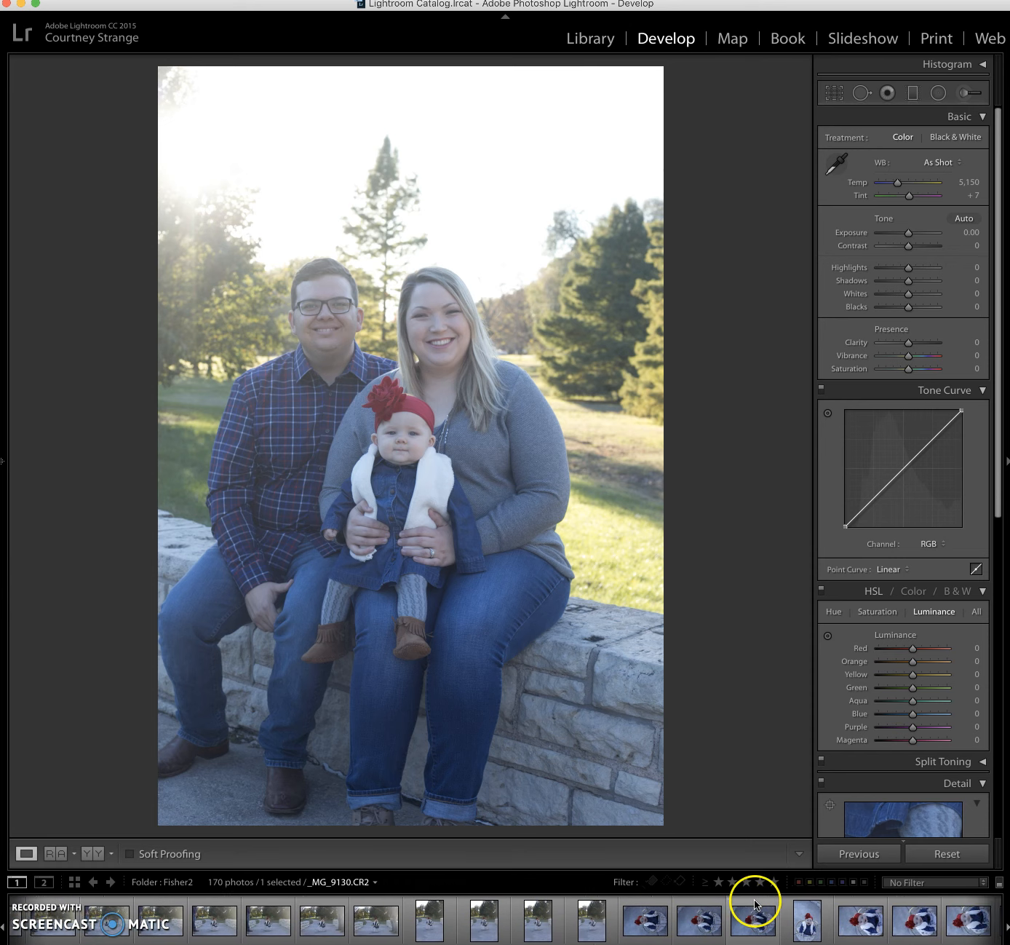
scroll(282, 920, "down", 10)
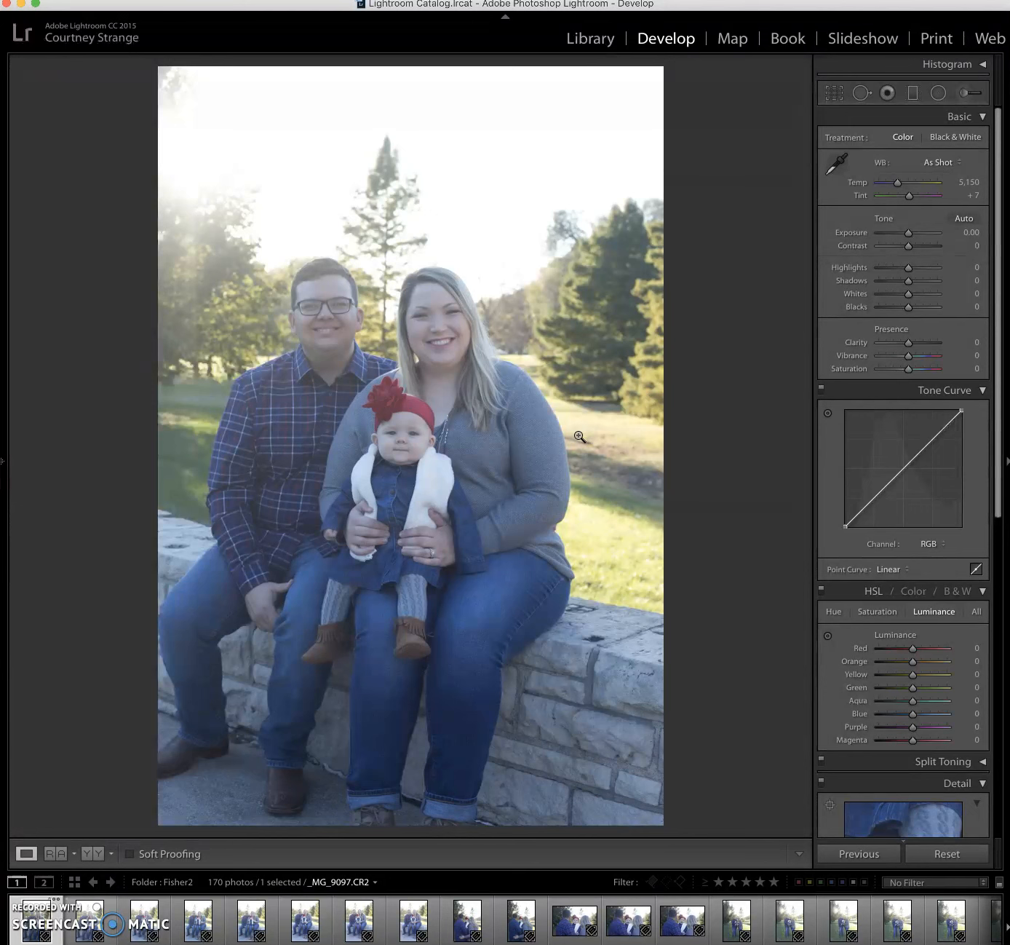
Compare the family portraits on the stone wall one by one, starting from _MG_9097 and advancing to _MG_9105
key("Right")
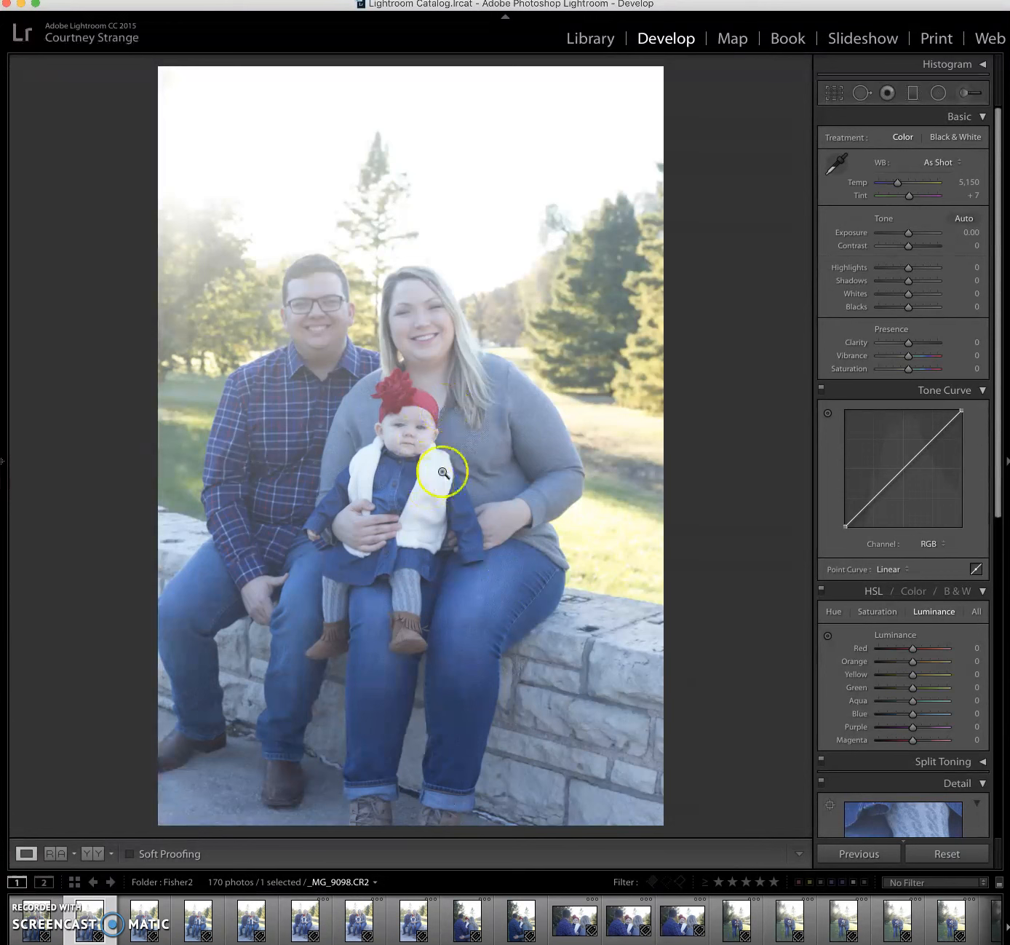
key("Right")
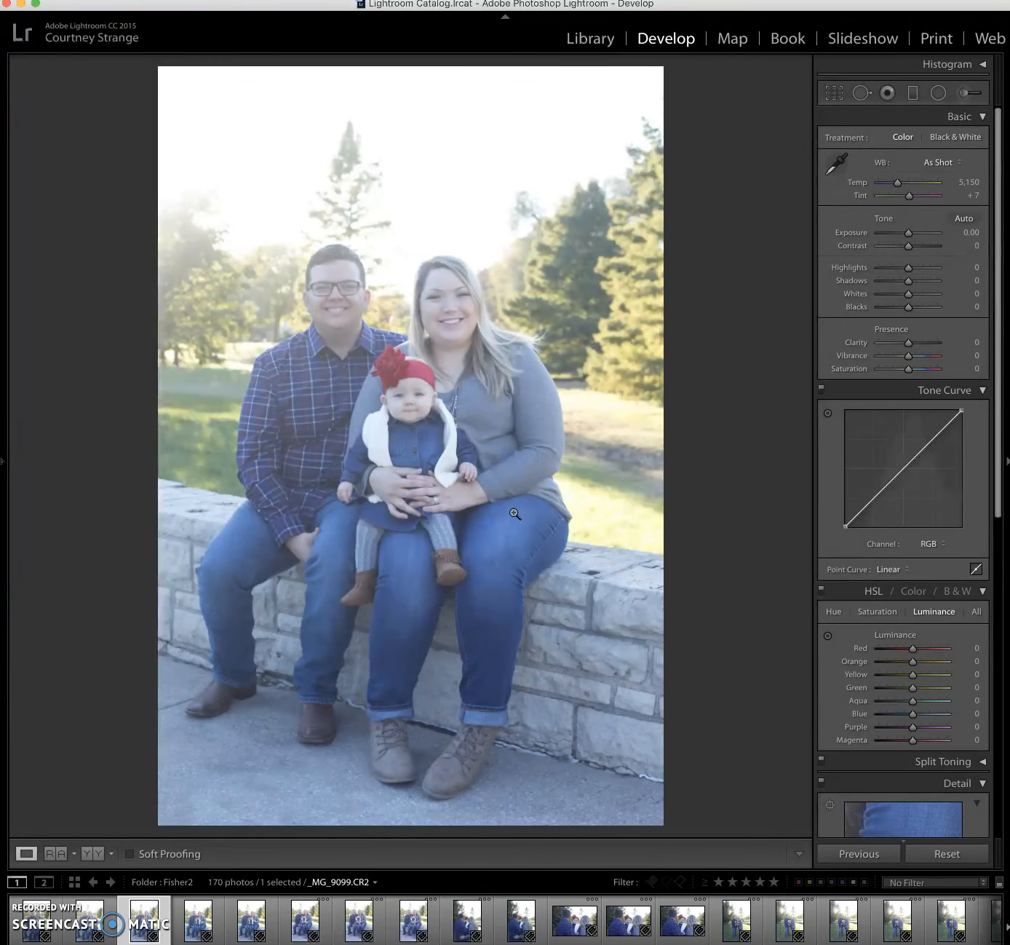
key("1")
key("Right")
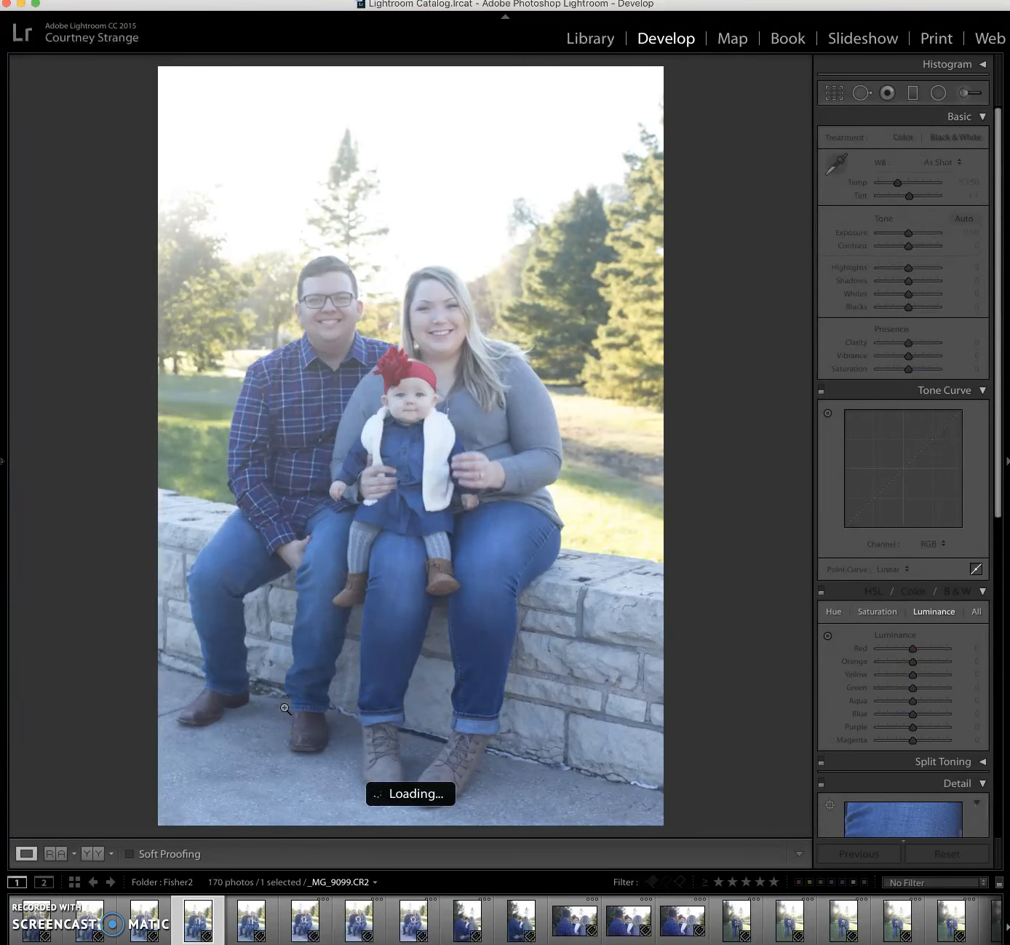
key("Right")
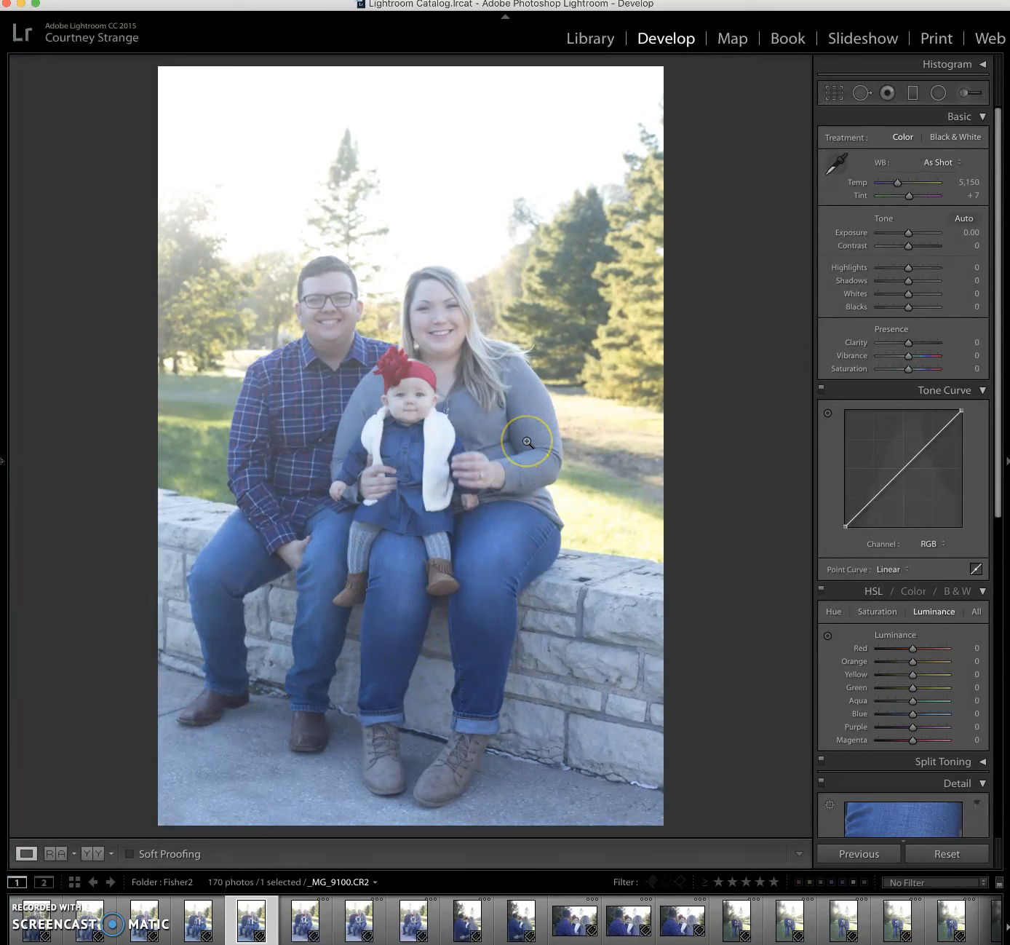
key("Right")
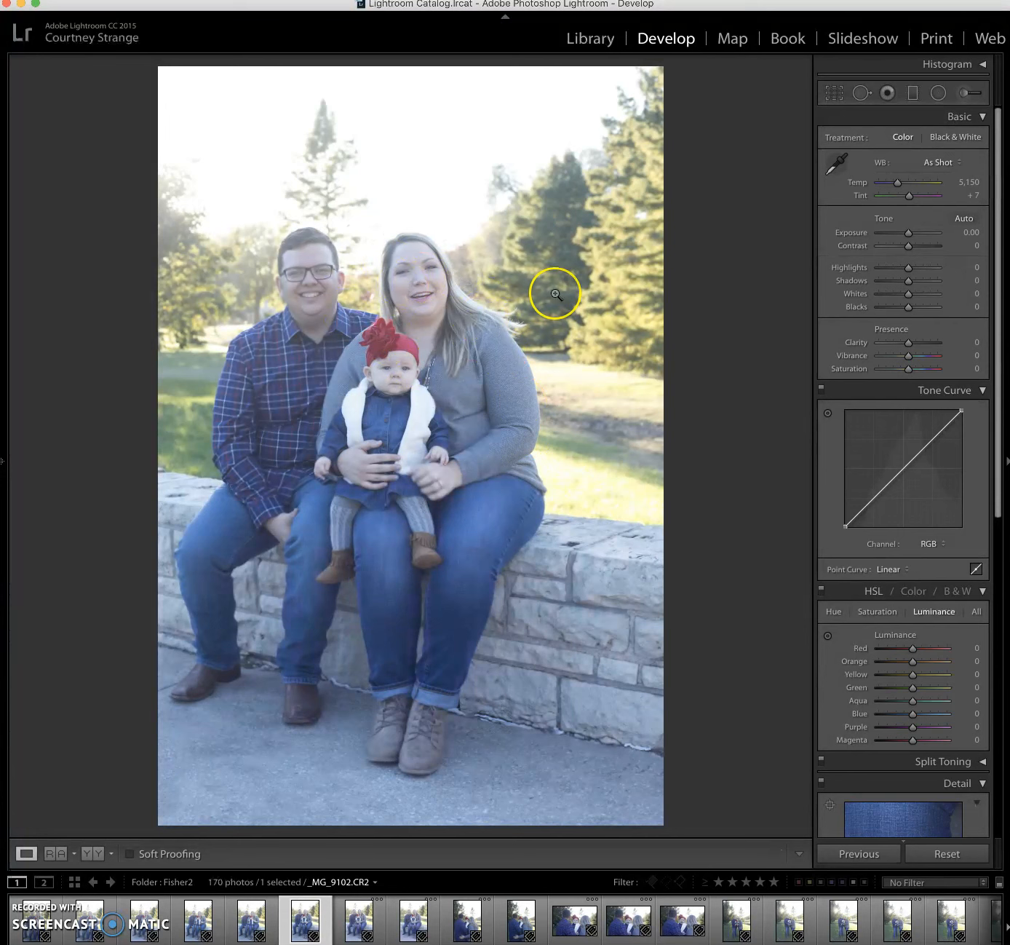
key("Right")
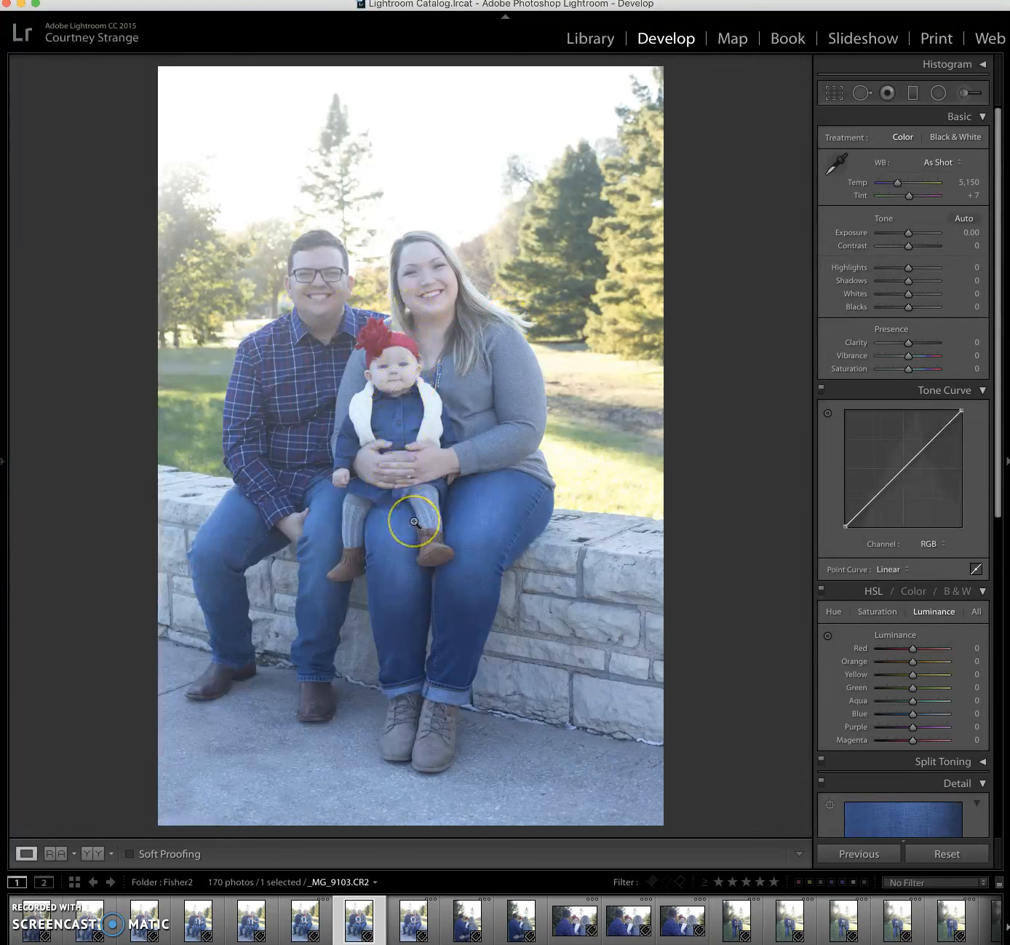
key("1")
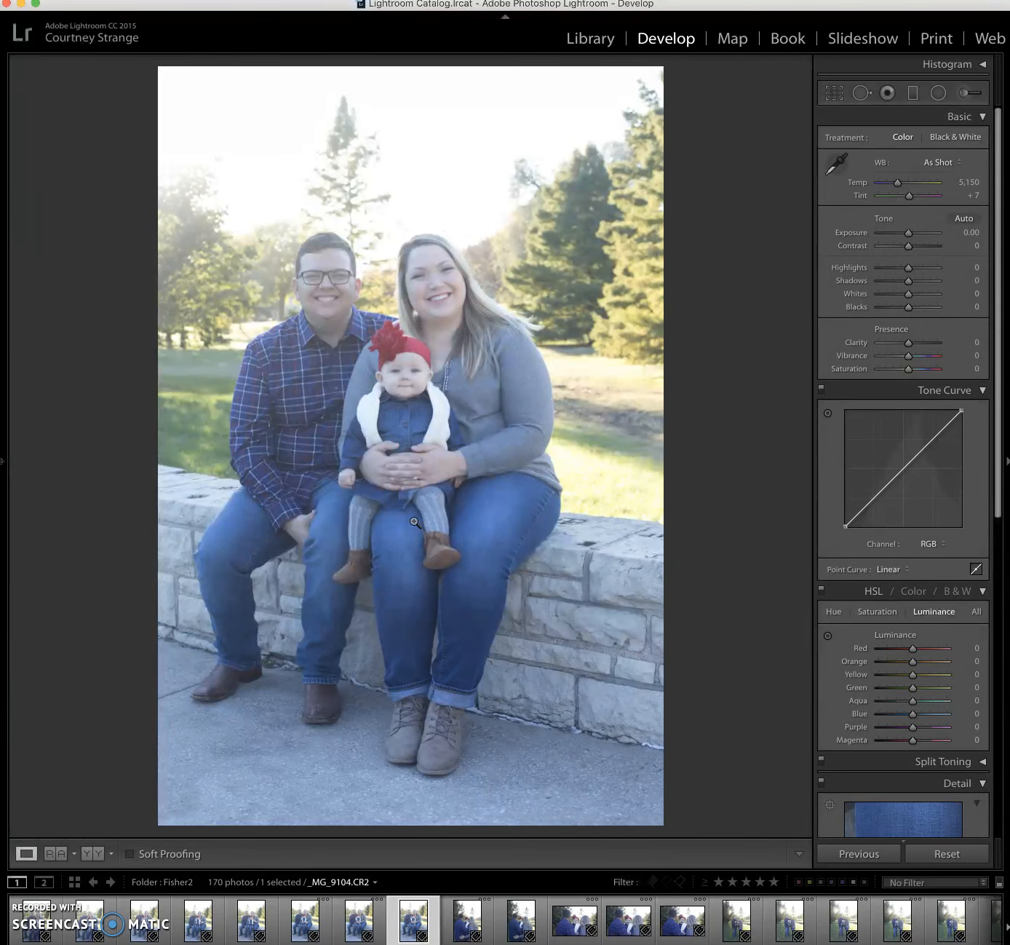
key("1")
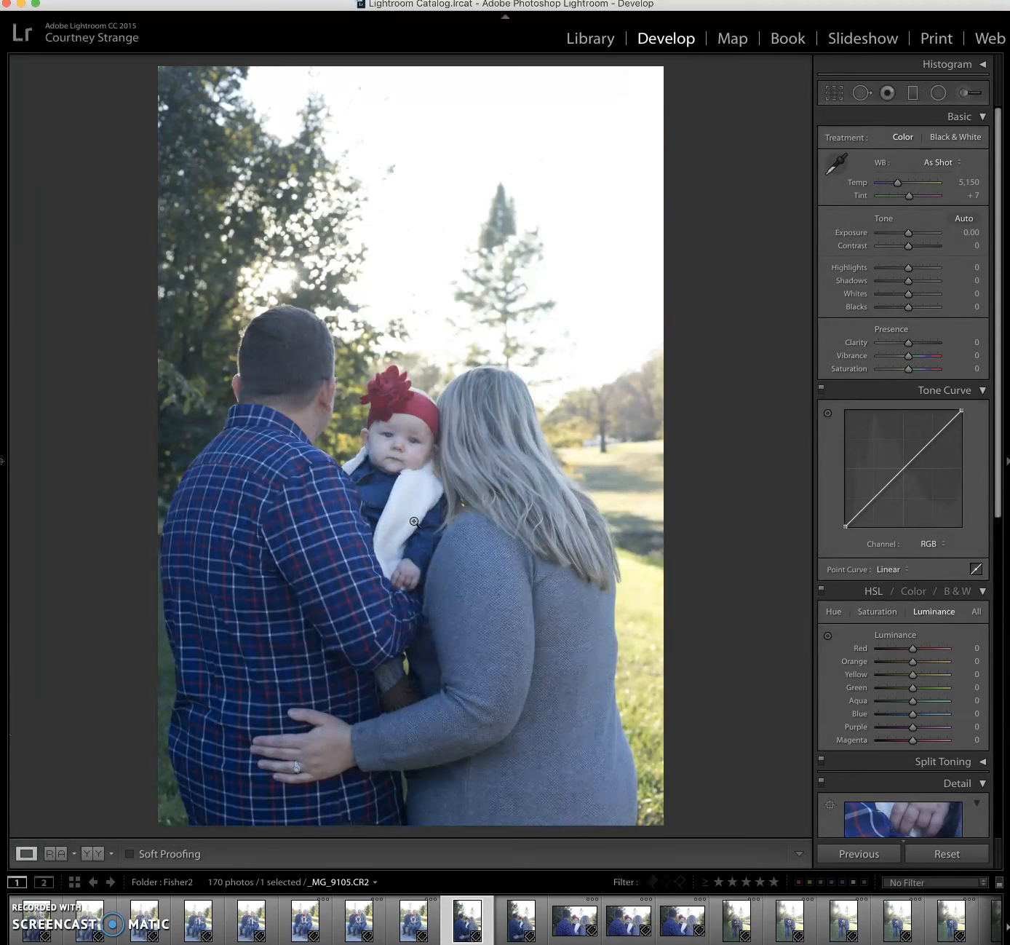
Check the focus on the baby's face at close range in _MG_9105 and _MG_9106, and advance to _MG_9107
left_click(368, 434)
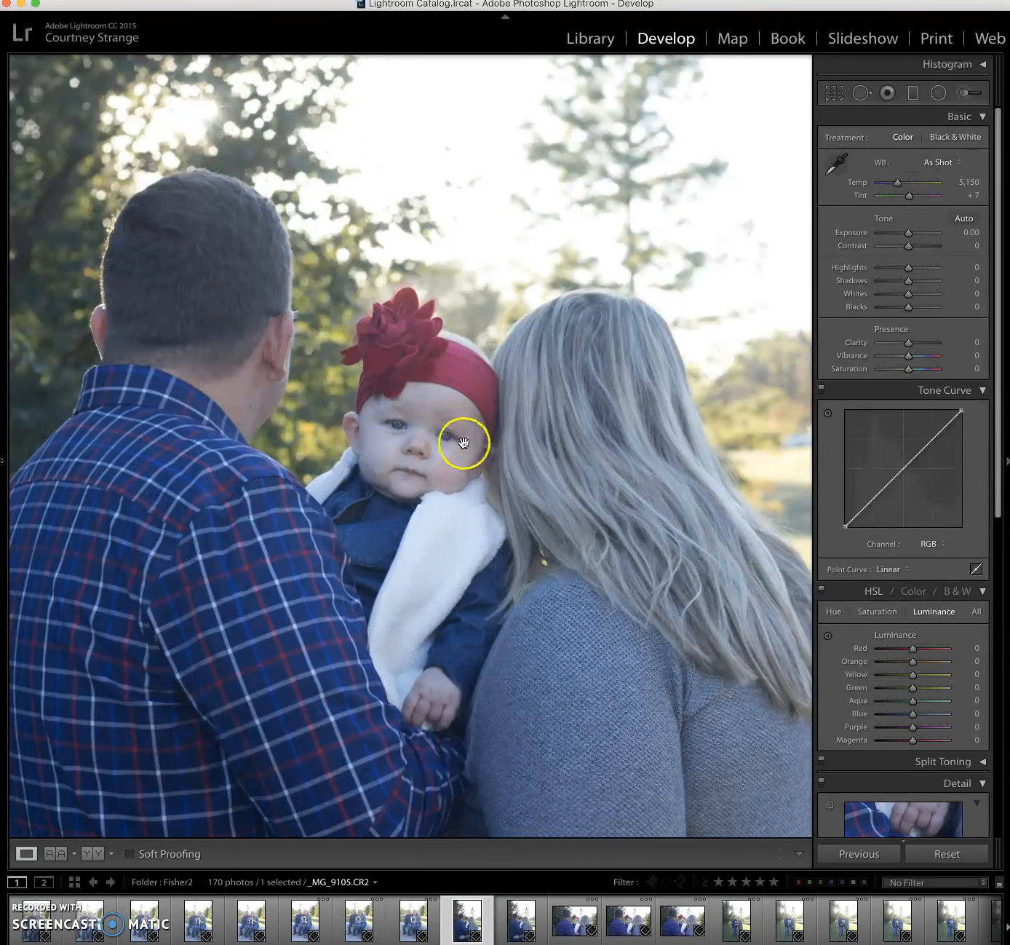
left_click(426, 454)
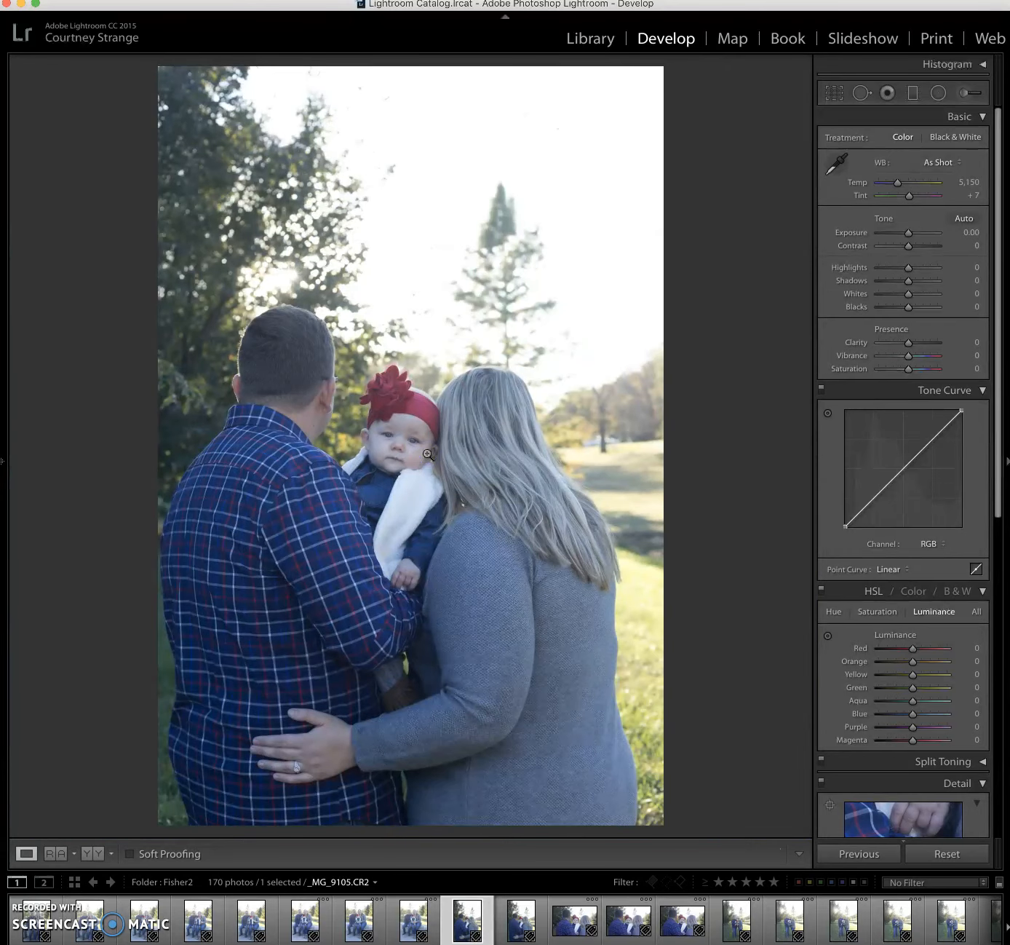
left_click(428, 455)
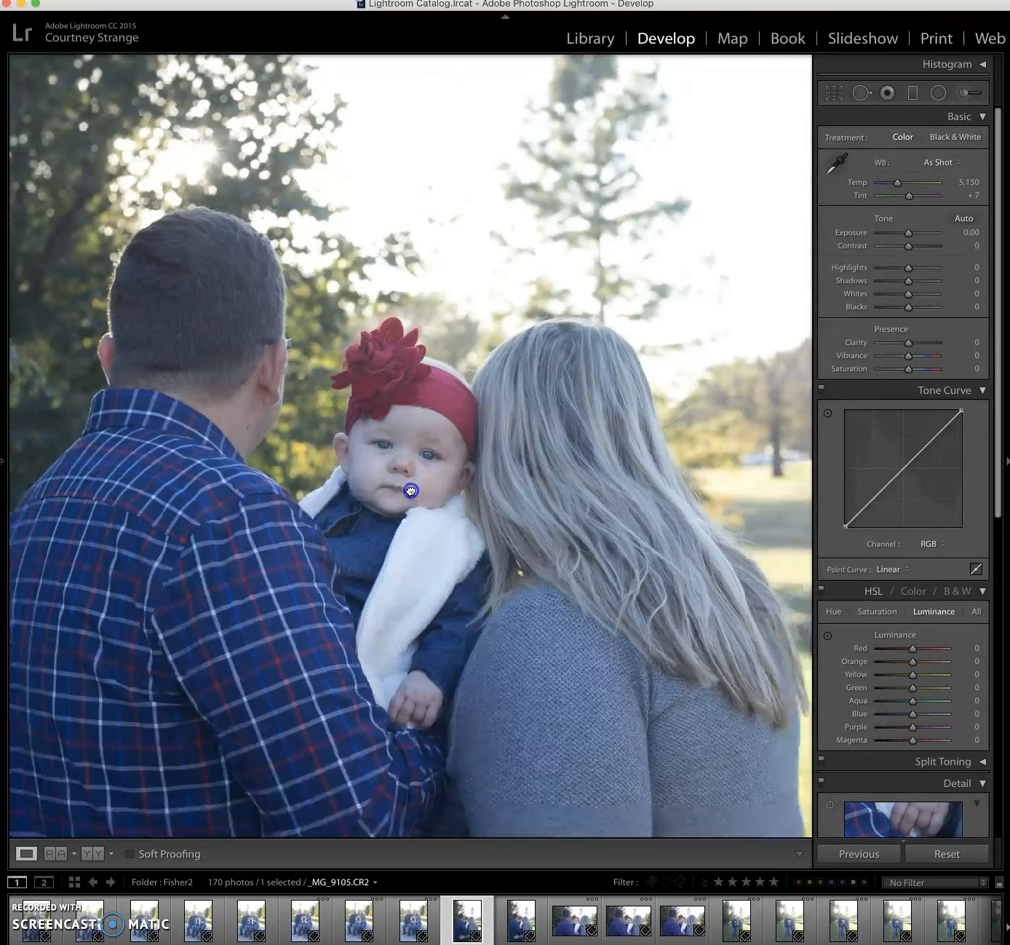
left_click(412, 491)
key("1")
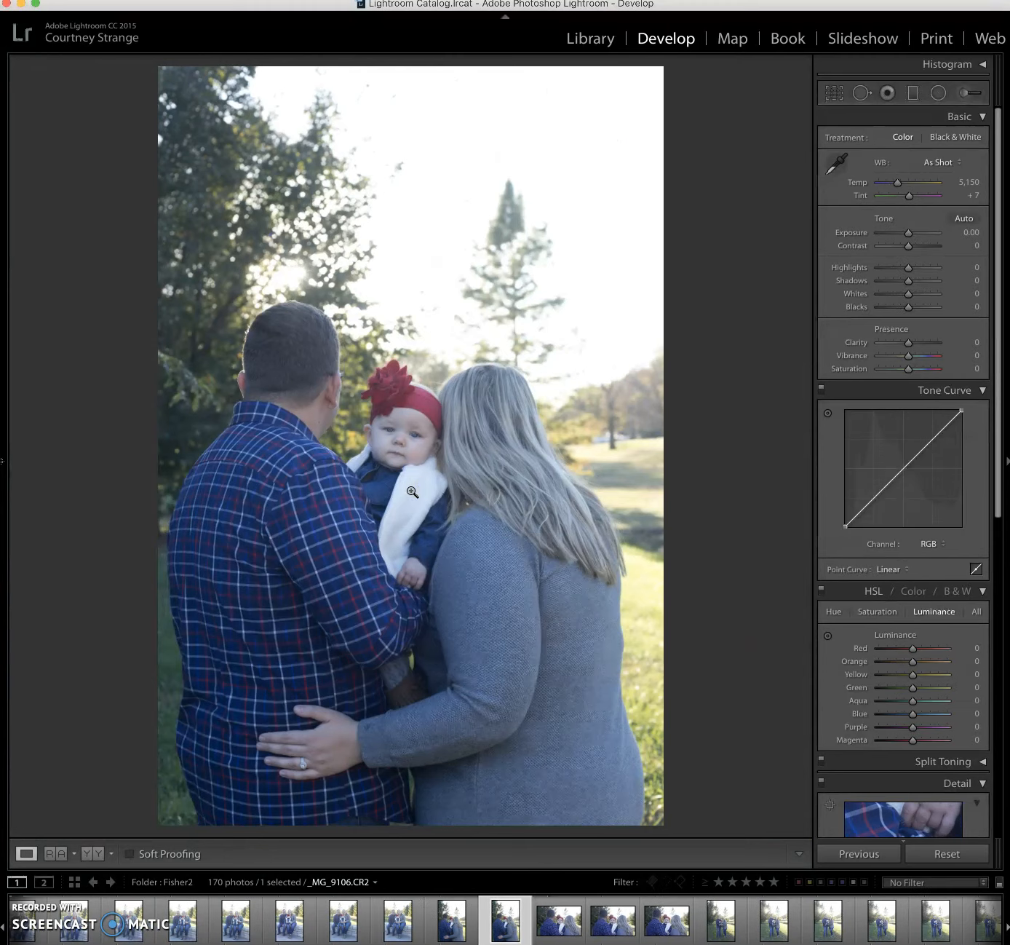
left_click(396, 445)
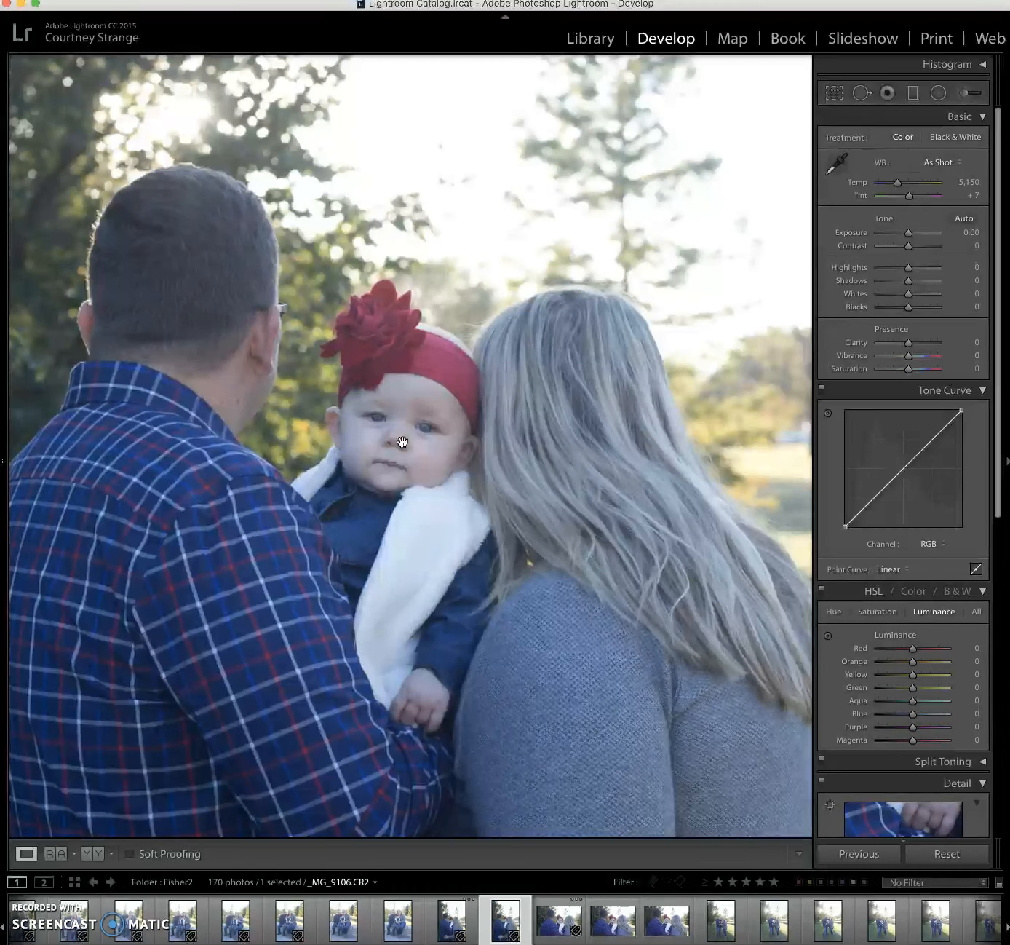
left_click_drag(402, 443, 409, 433)
left_click(409, 434)
key("1")
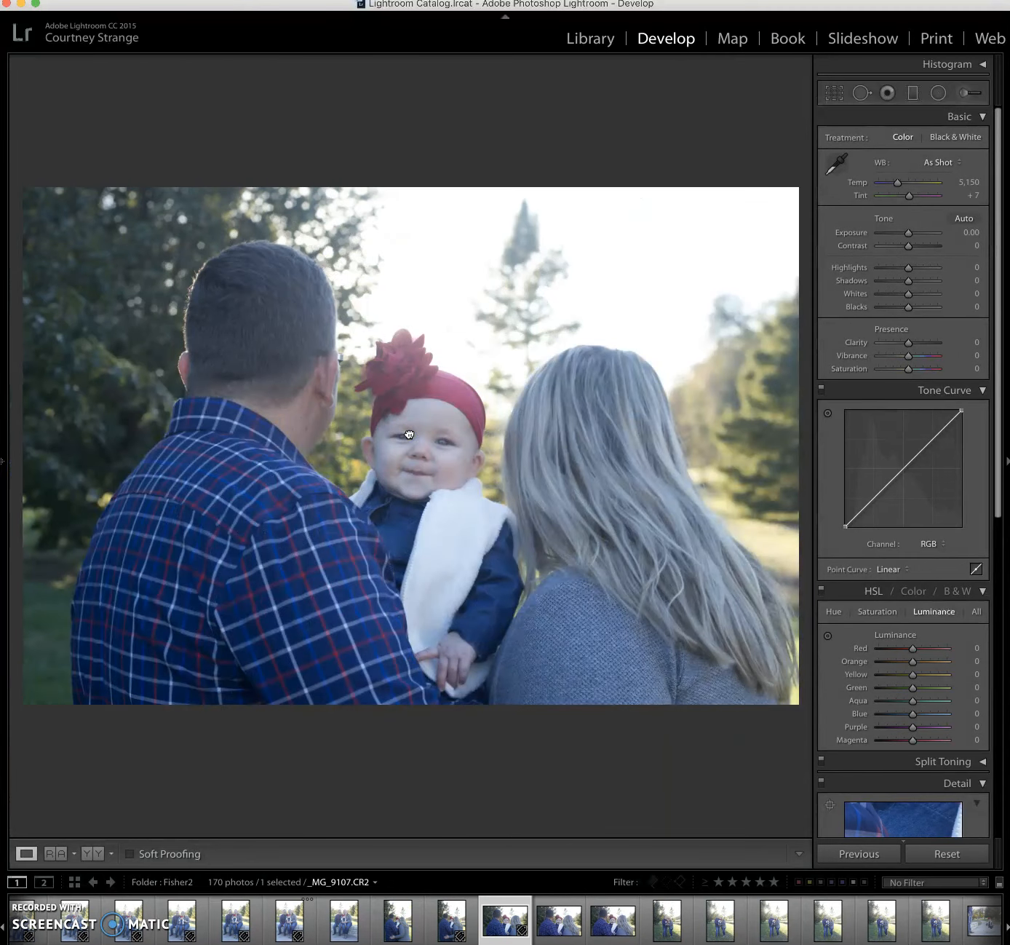
Inspect _MG_9107 up close and give the three landscape-format photos _MG_9107 to _MG_9109 a one-star rating
left_click(426, 437)
left_click(425, 442)
key("1")
key("Right")
key("1")
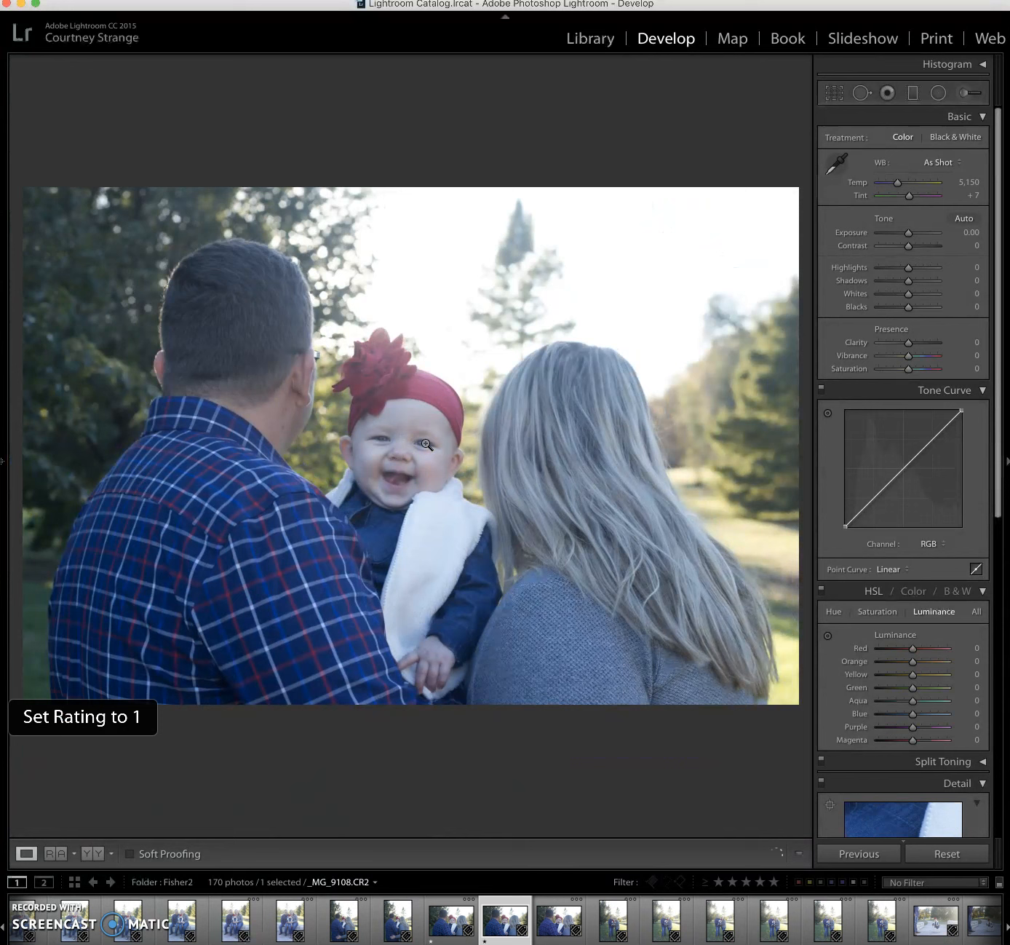
key("Right")
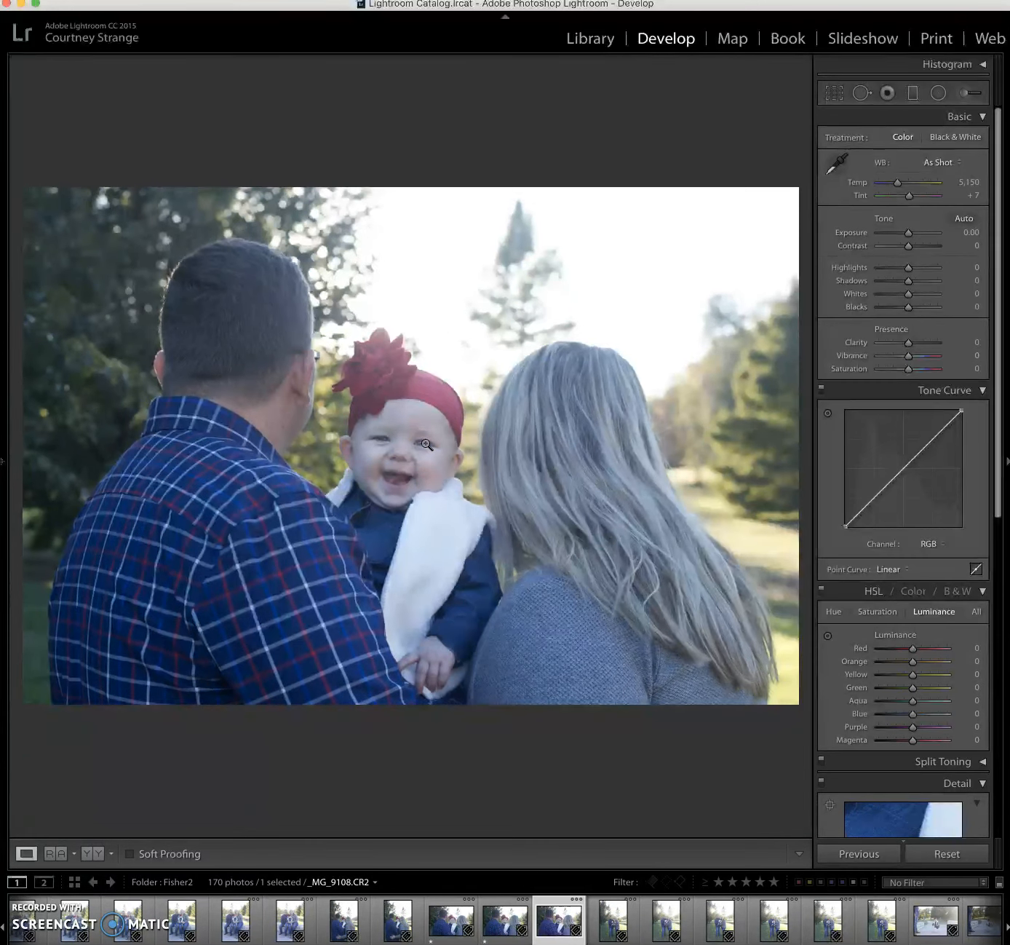
key("1")
key("Right")
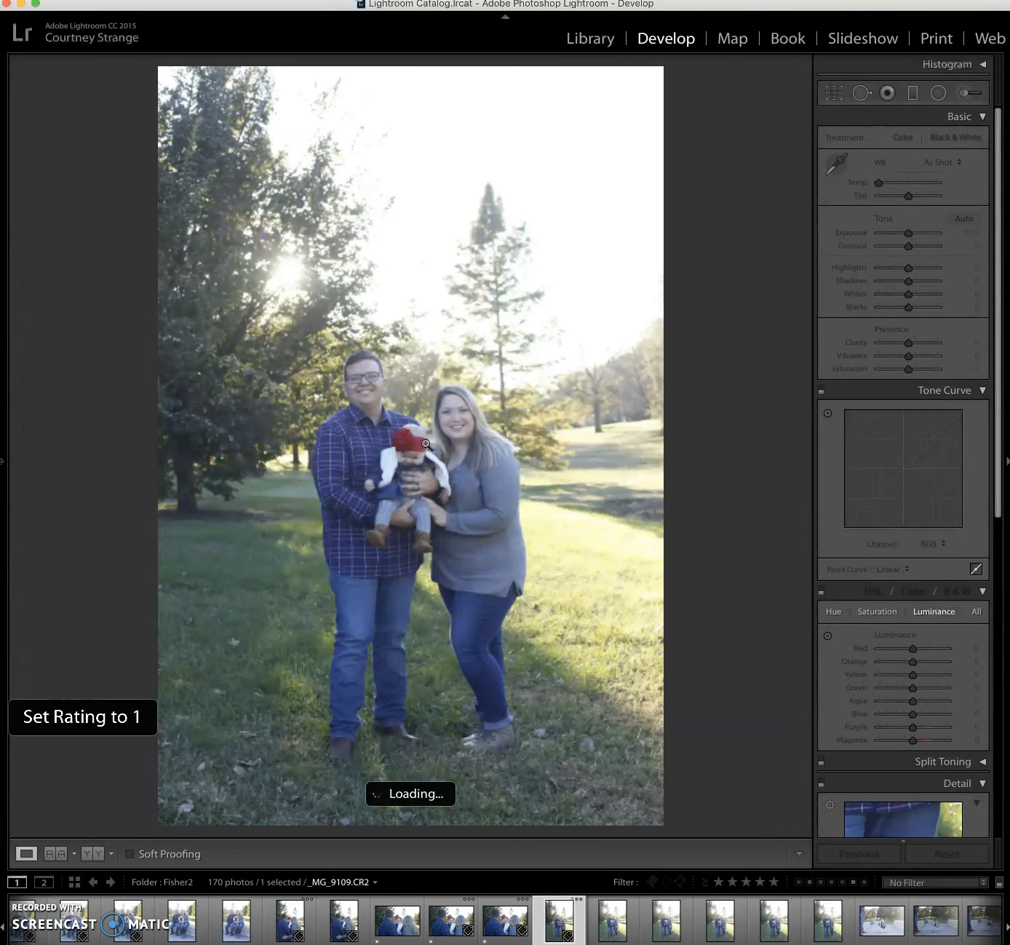
Compare the standing family portraits on the grass, from _MG_9110 to _MG_9113
key("Right")
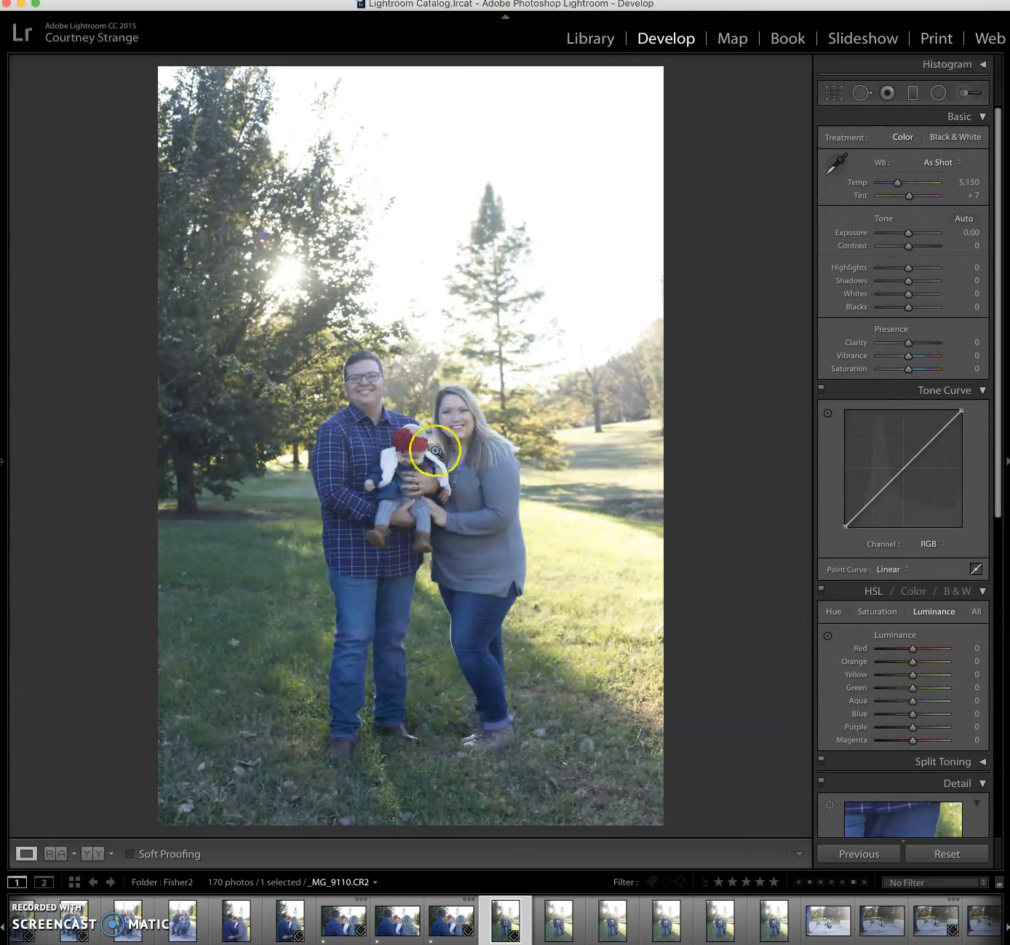
key("Right")
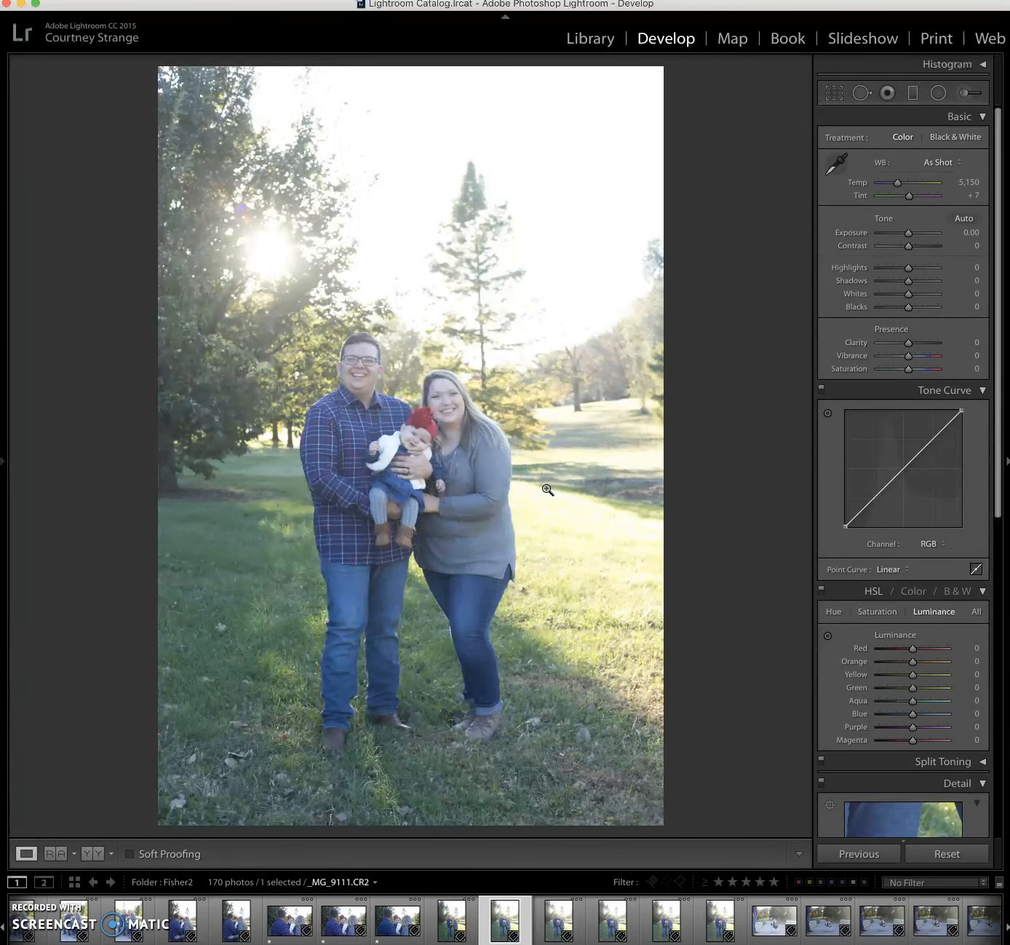
key("1")
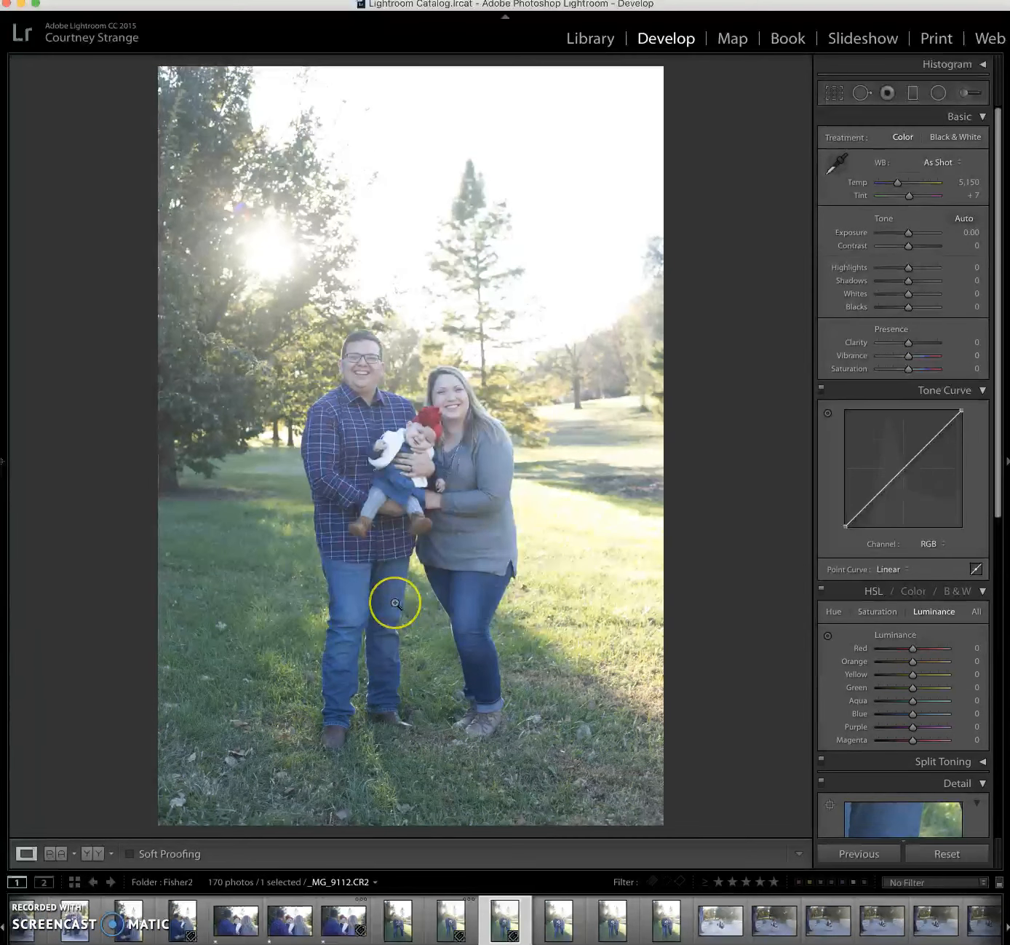
key("Left")
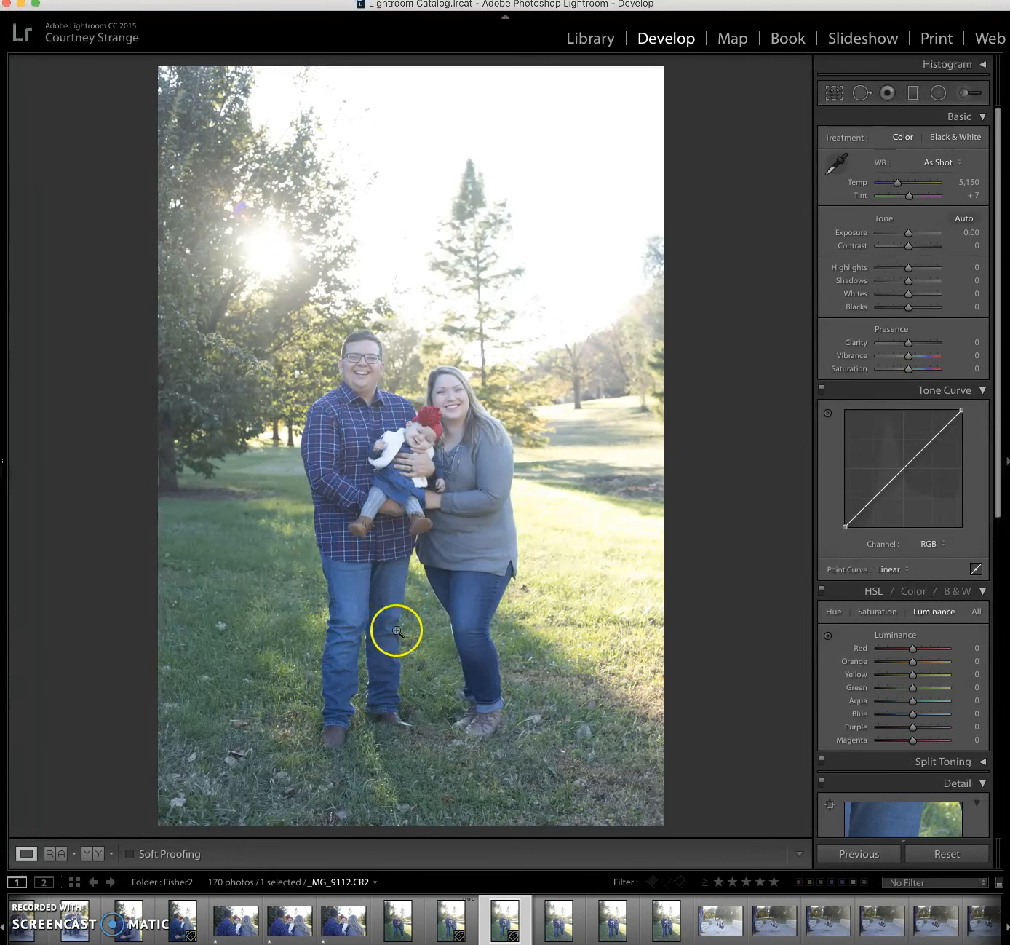
key("Right")
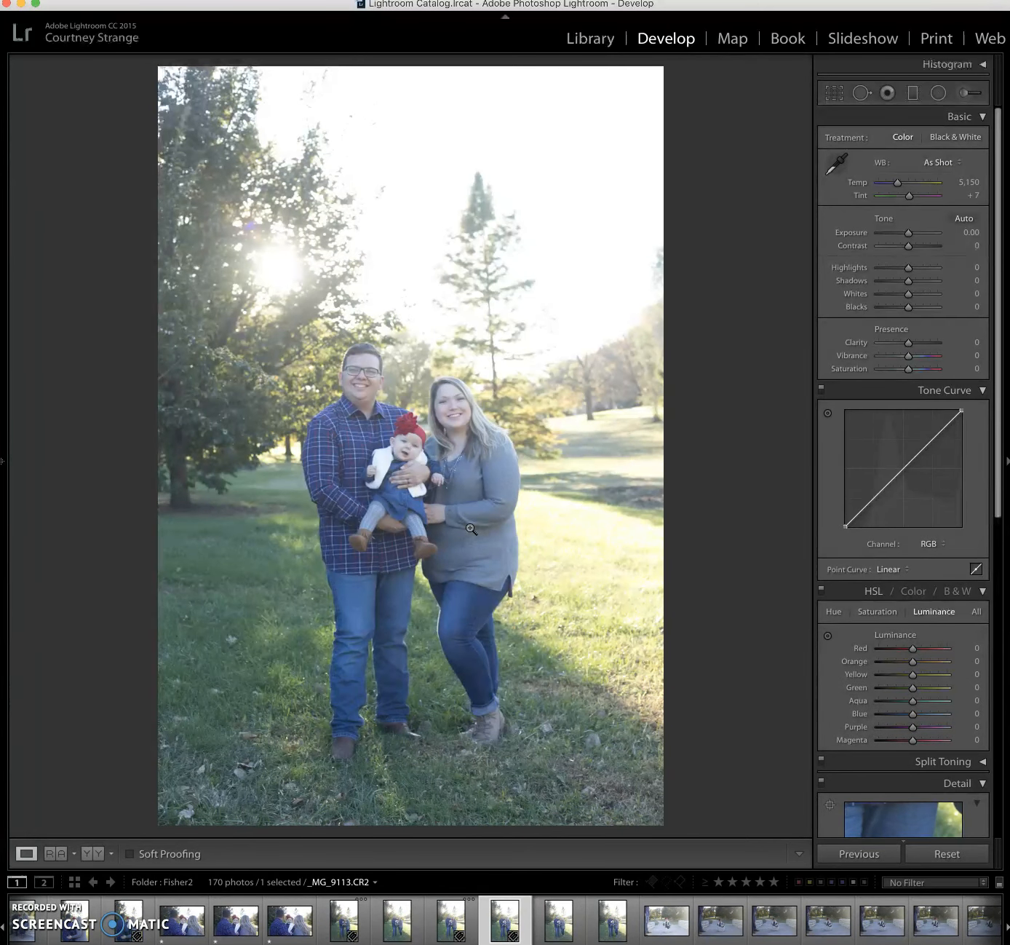
Magnify _MG_9113 to check the sharpness of the baby's face, and return to the full-photo view
left_click(416, 449)
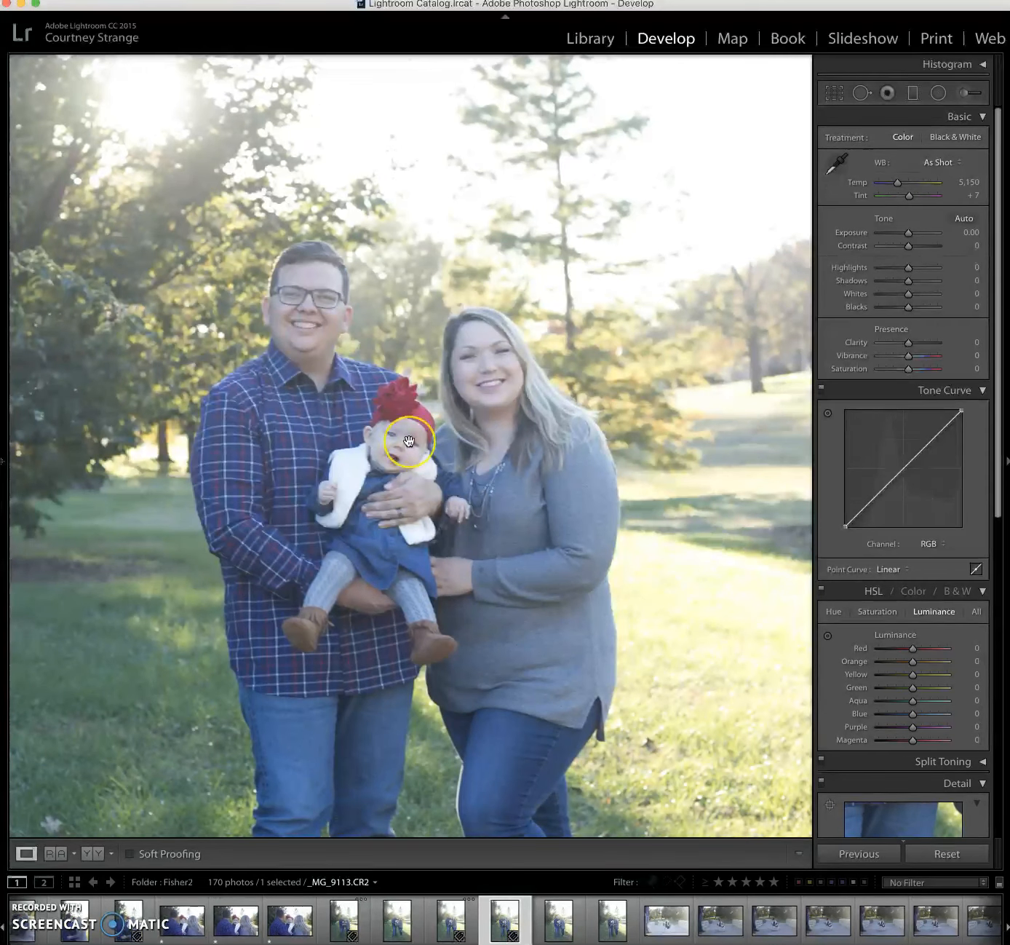
left_click(409, 442)
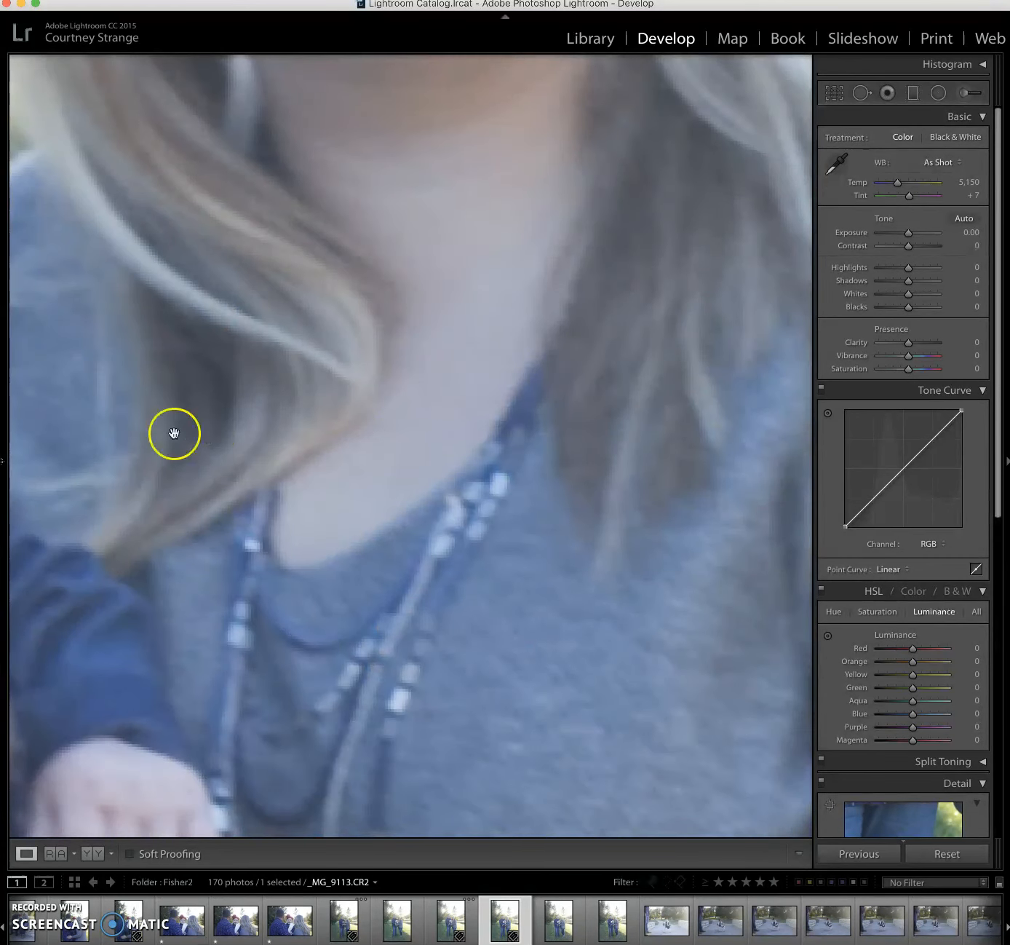
left_click_drag(174, 434, 553, 516)
left_click_drag(344, 437, 641, 412)
left_click_drag(524, 392, 520, 397)
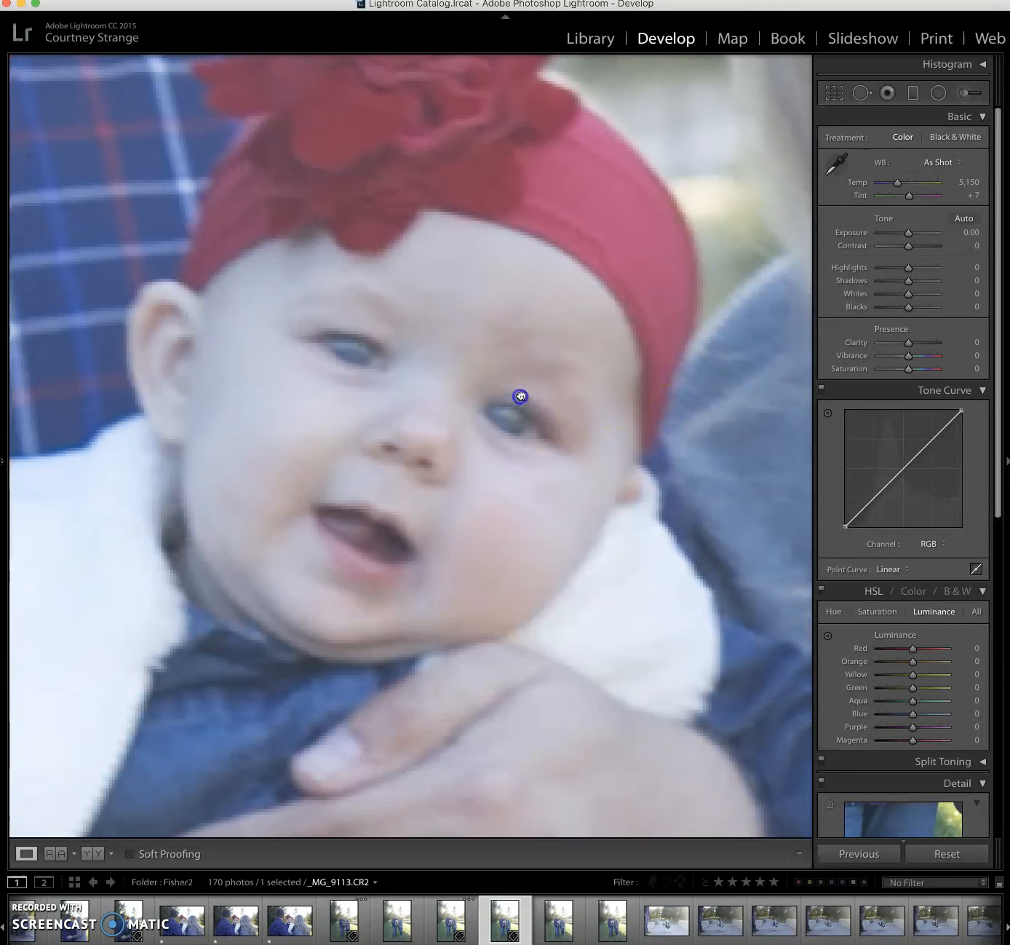
left_click(522, 394)
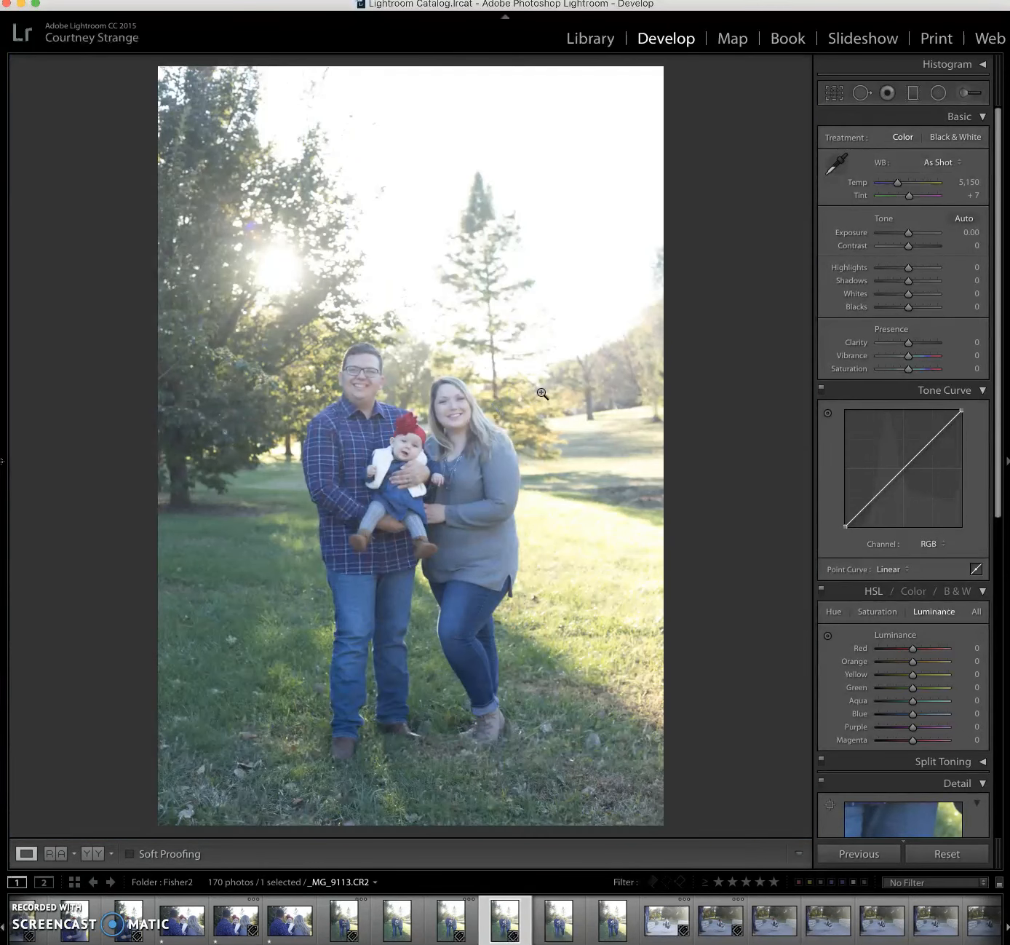
key("1")
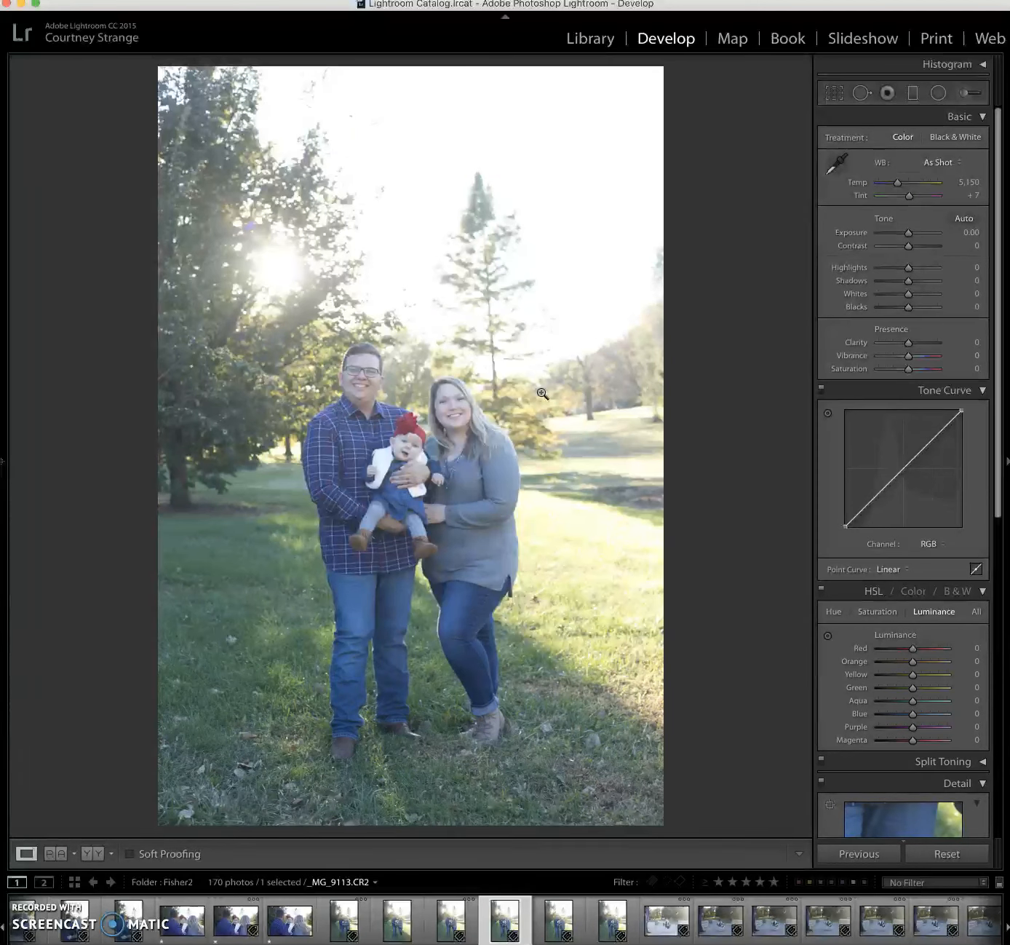
Magnify _MG_9114 to check the focus on the baby's face, and return to the full-photo view
key("Right")
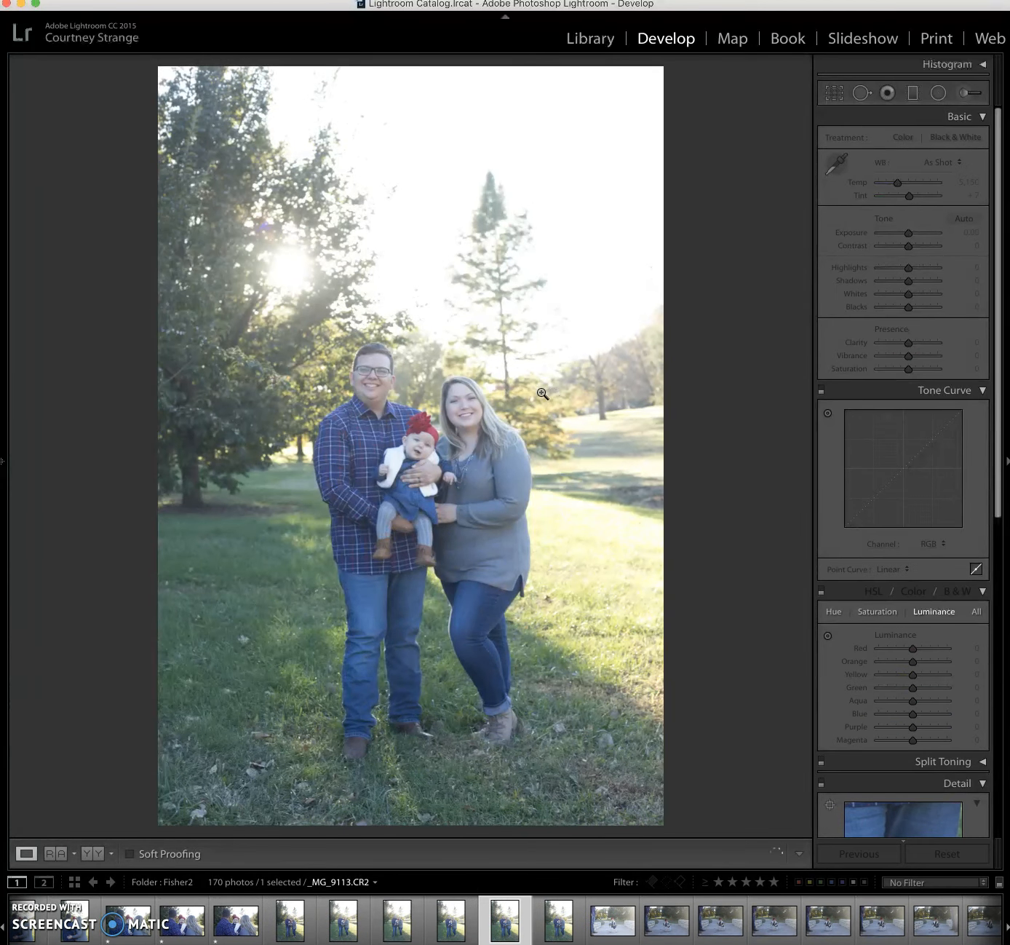
left_click(469, 429)
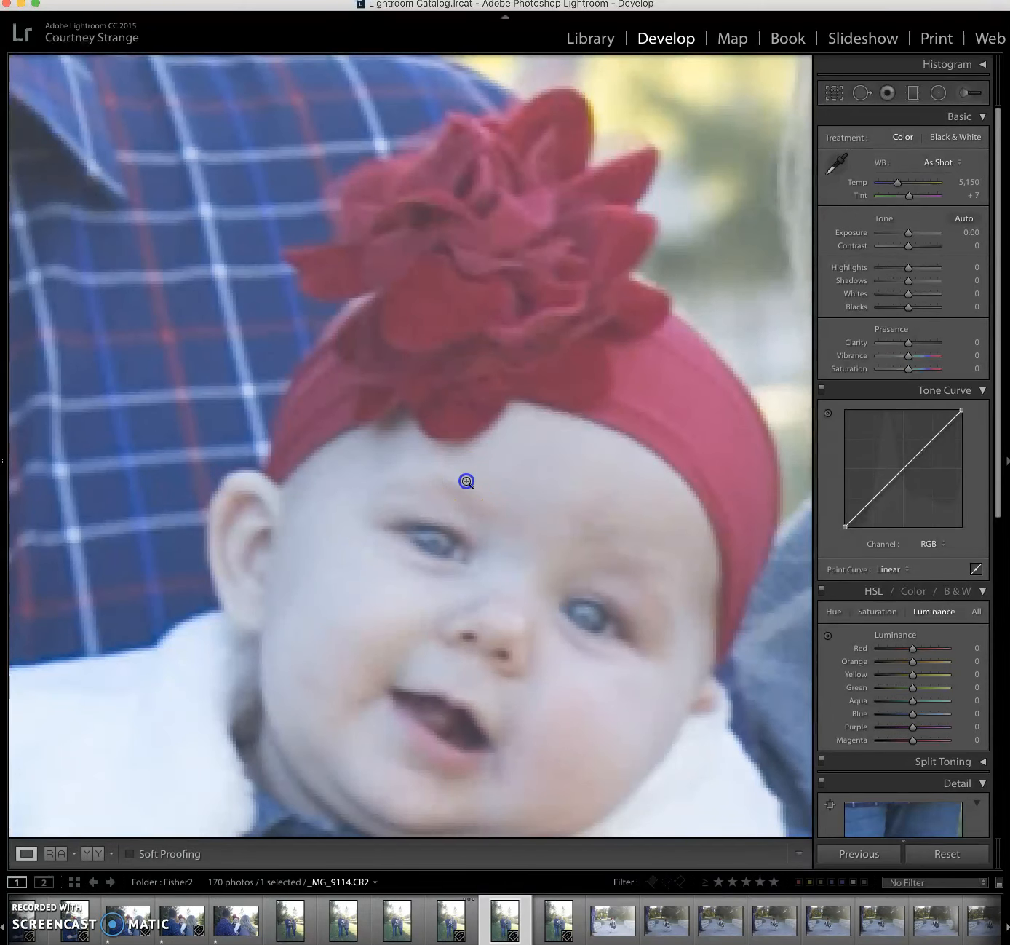
left_click(467, 482)
Give the standing family portrait _MG_9115 a one-star rating and advance to _MG_9116
key("Right")
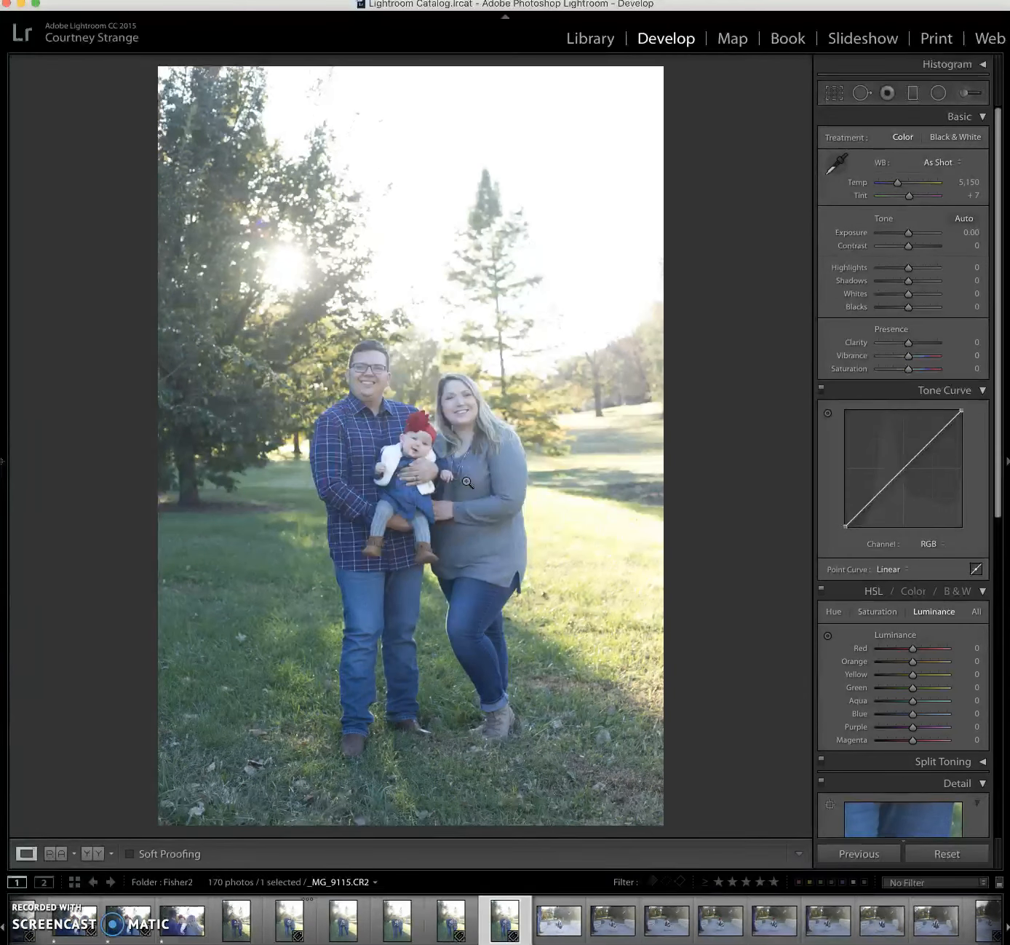
key("1")
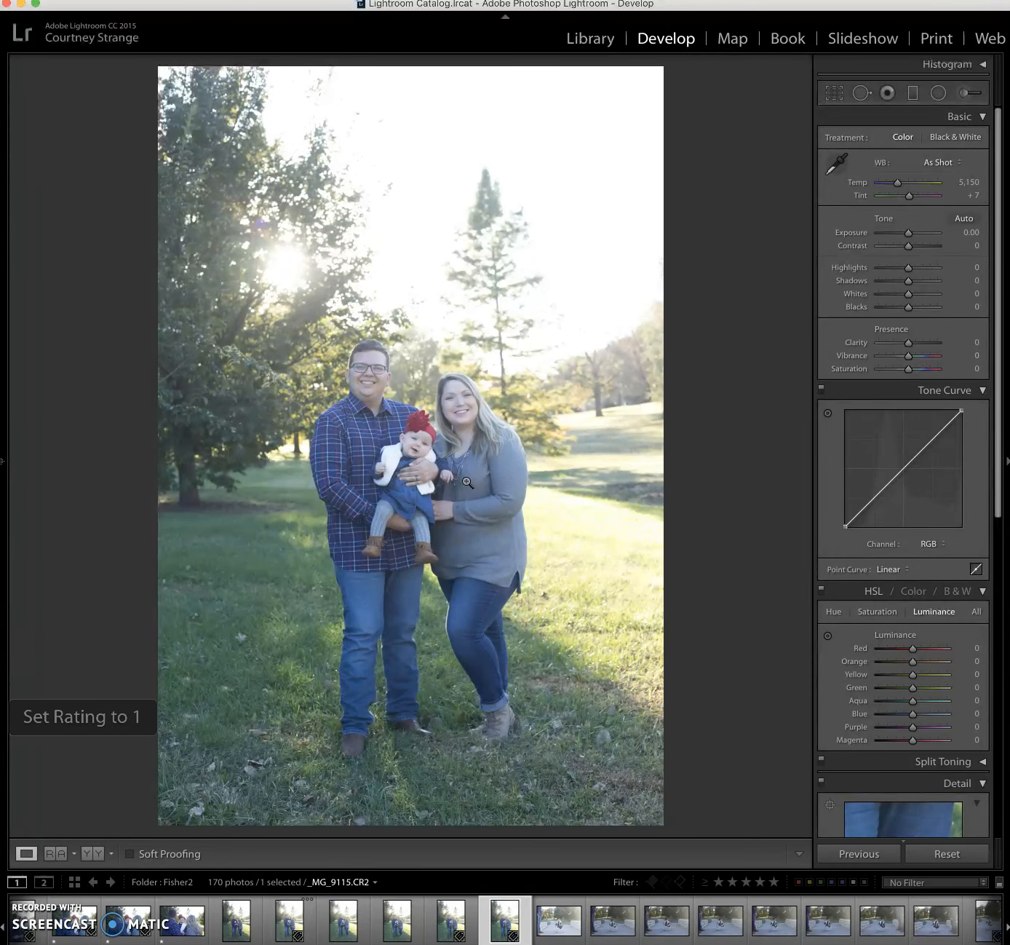
key("Right")
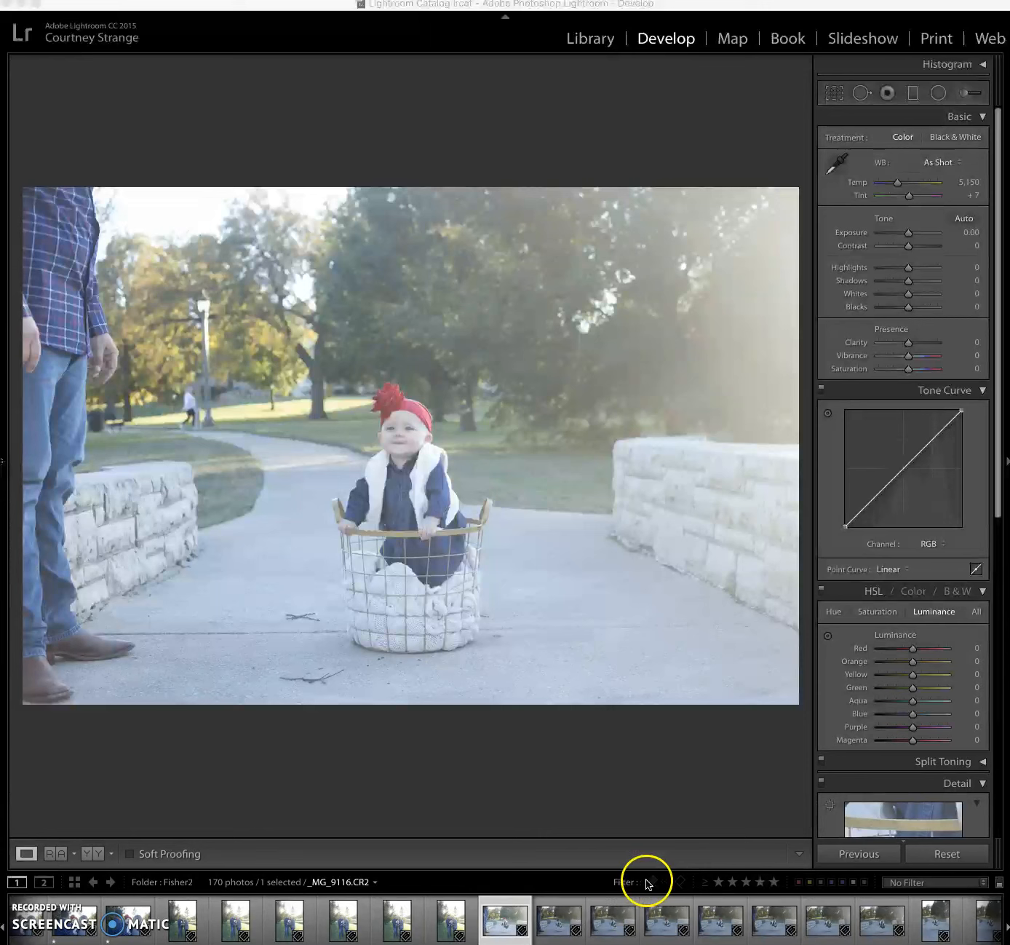
Compare the baby-in-basket photos _MG_9116 and _MG_9122
left_click(817, 931)
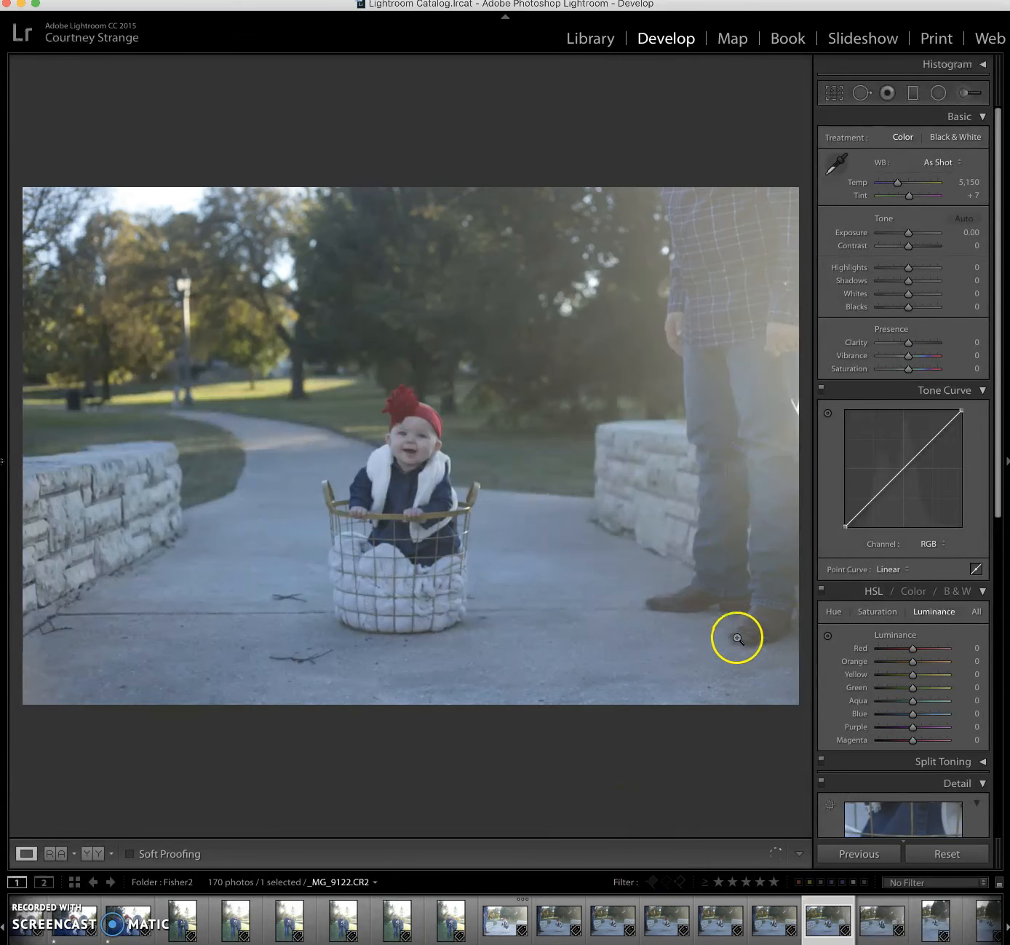
left_click(499, 921)
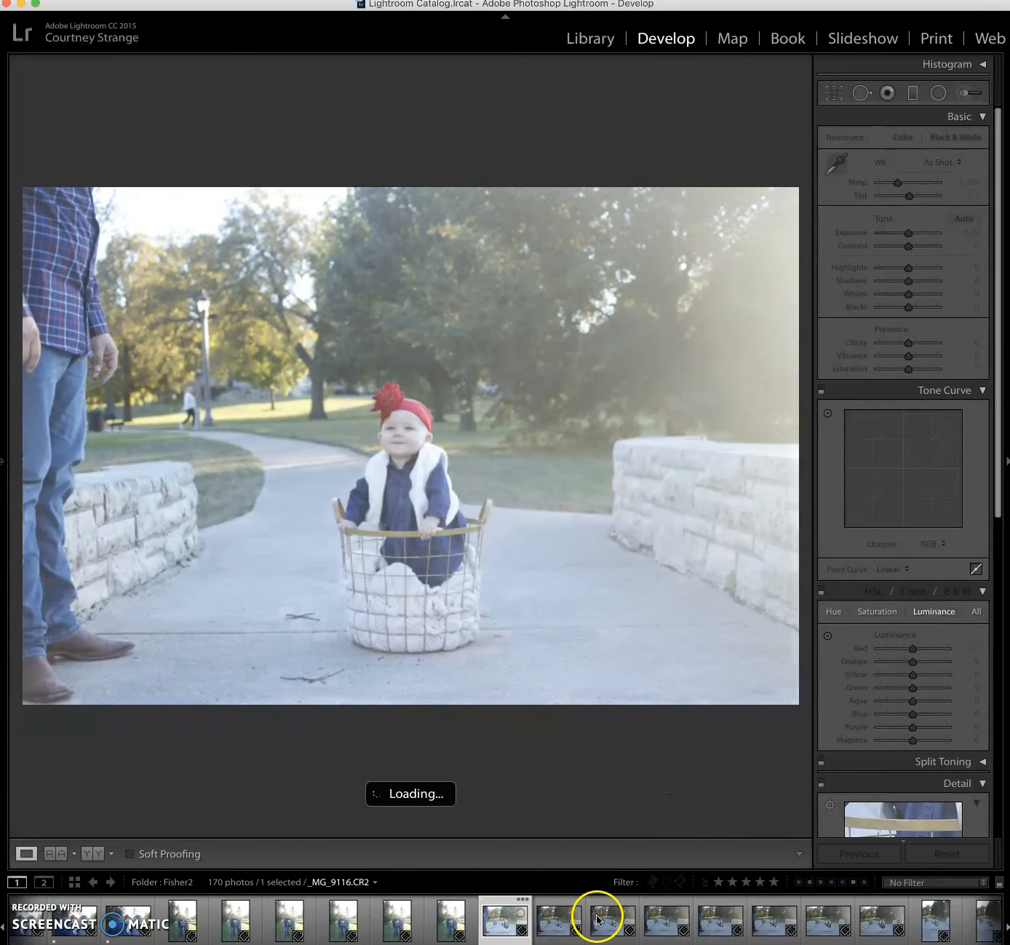
left_click(809, 919)
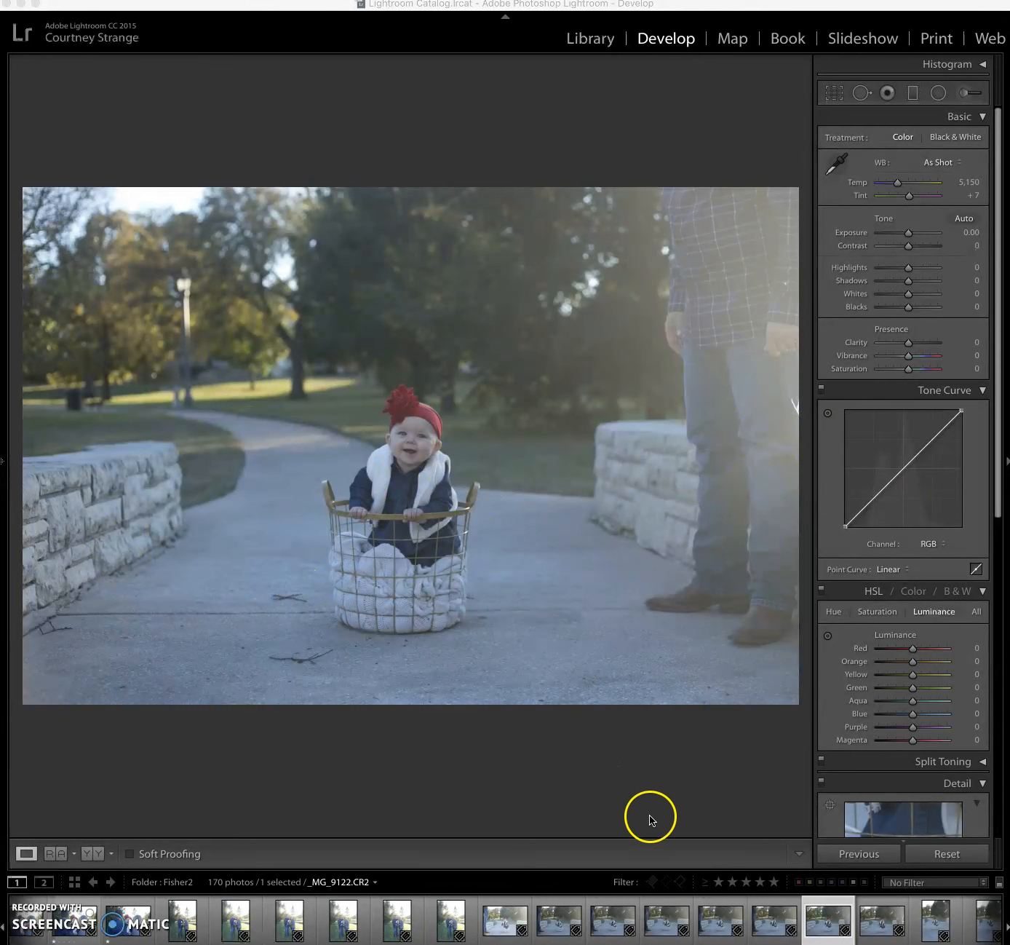
left_click(696, 445)
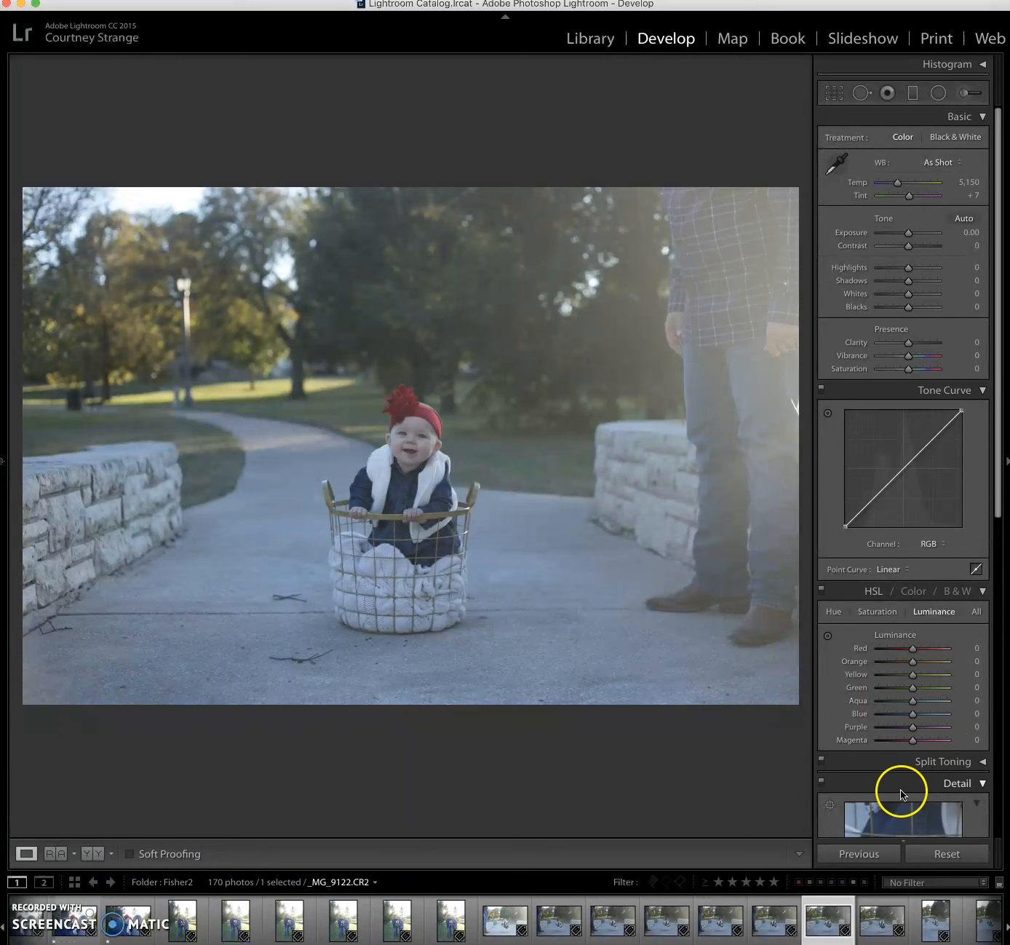
left_click(835, 854)
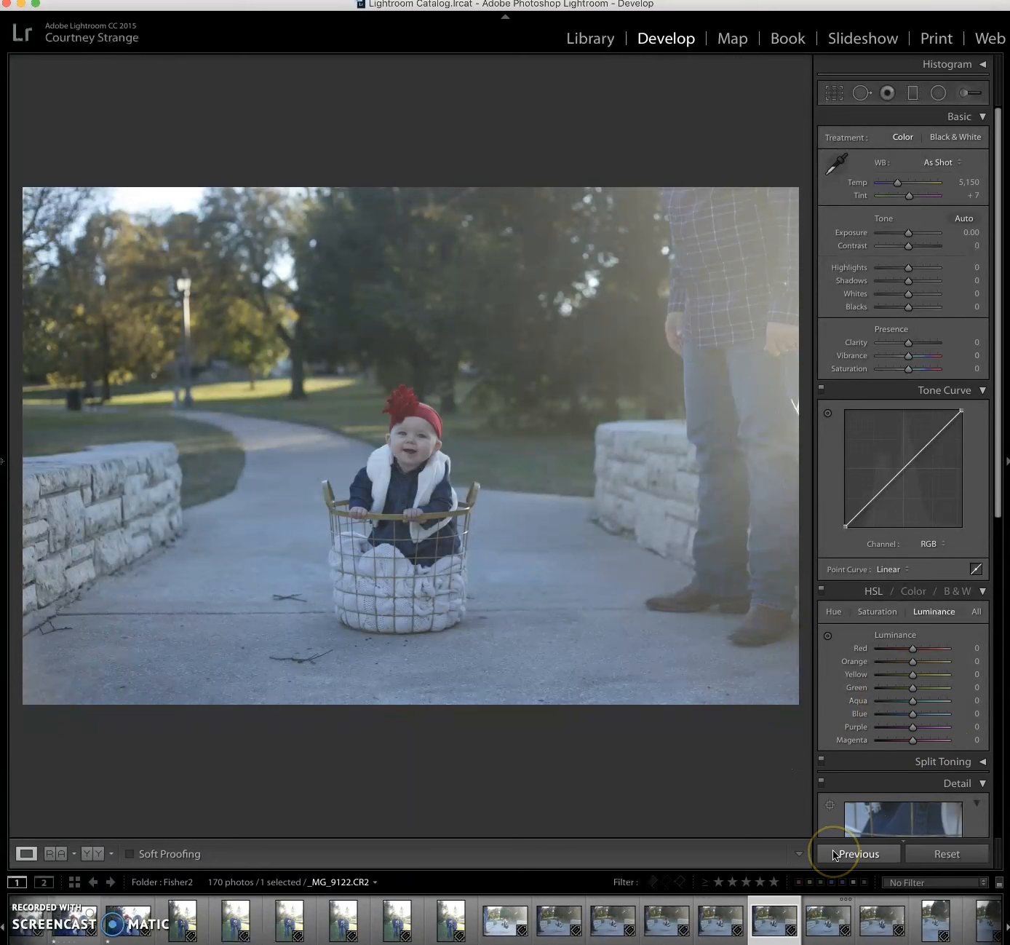
Look back through the landscape-format baby-in-basket photos from _MG_9122 to _MG_9117, and revisit the family portrait _MG_9110
key("Left")
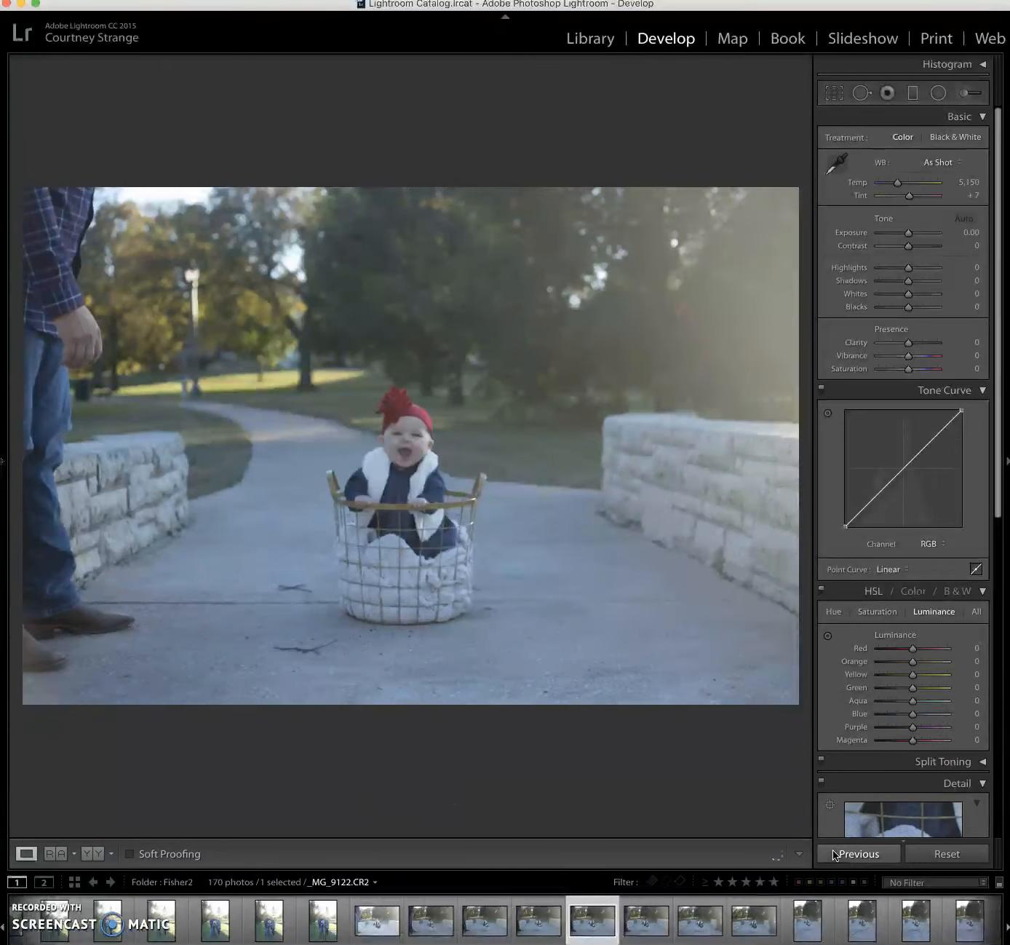
key("Right")
key("Right")
key("Left")
key("Right")
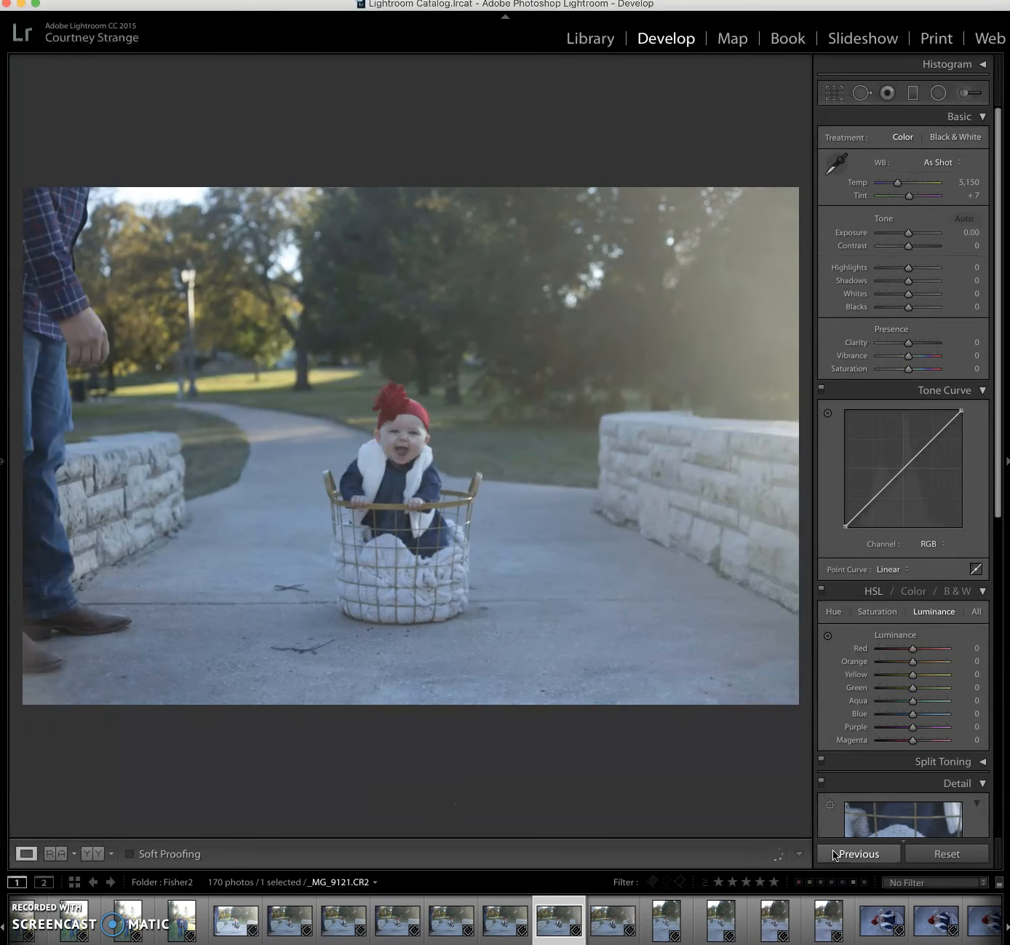
key("Left")
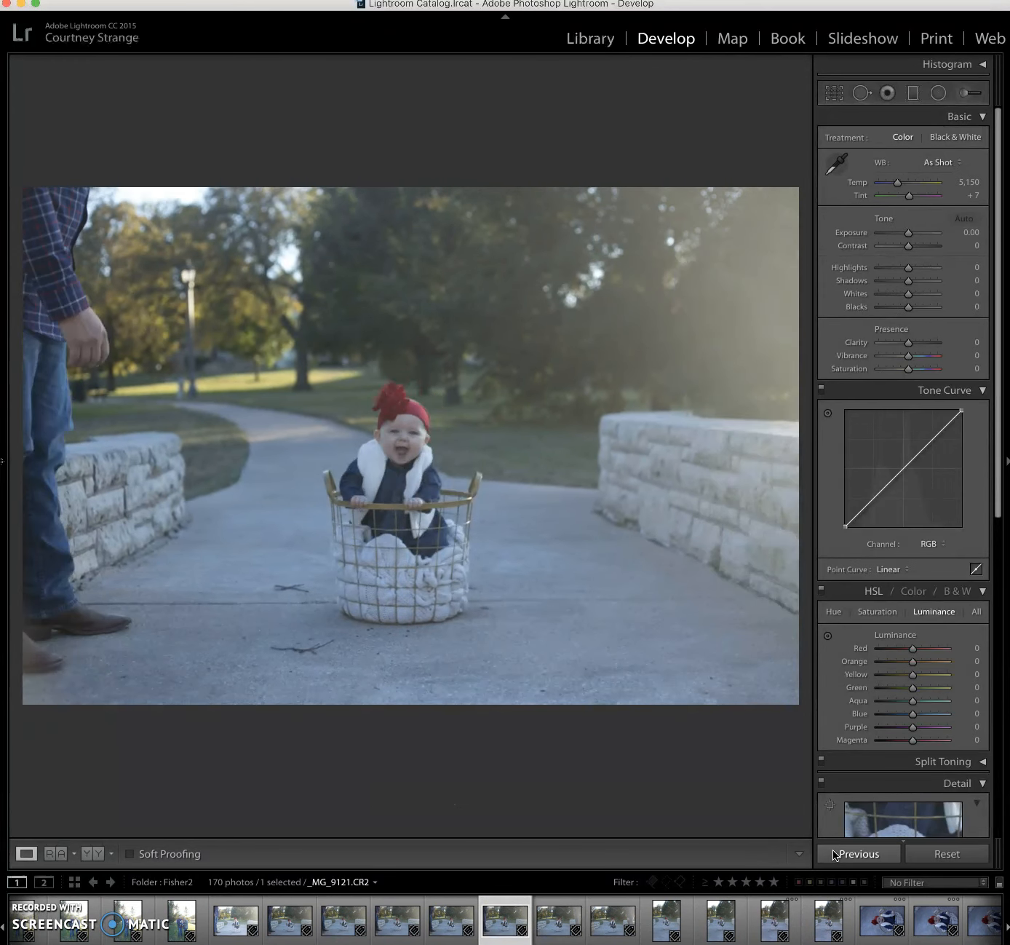
key("Left")
key("Left")
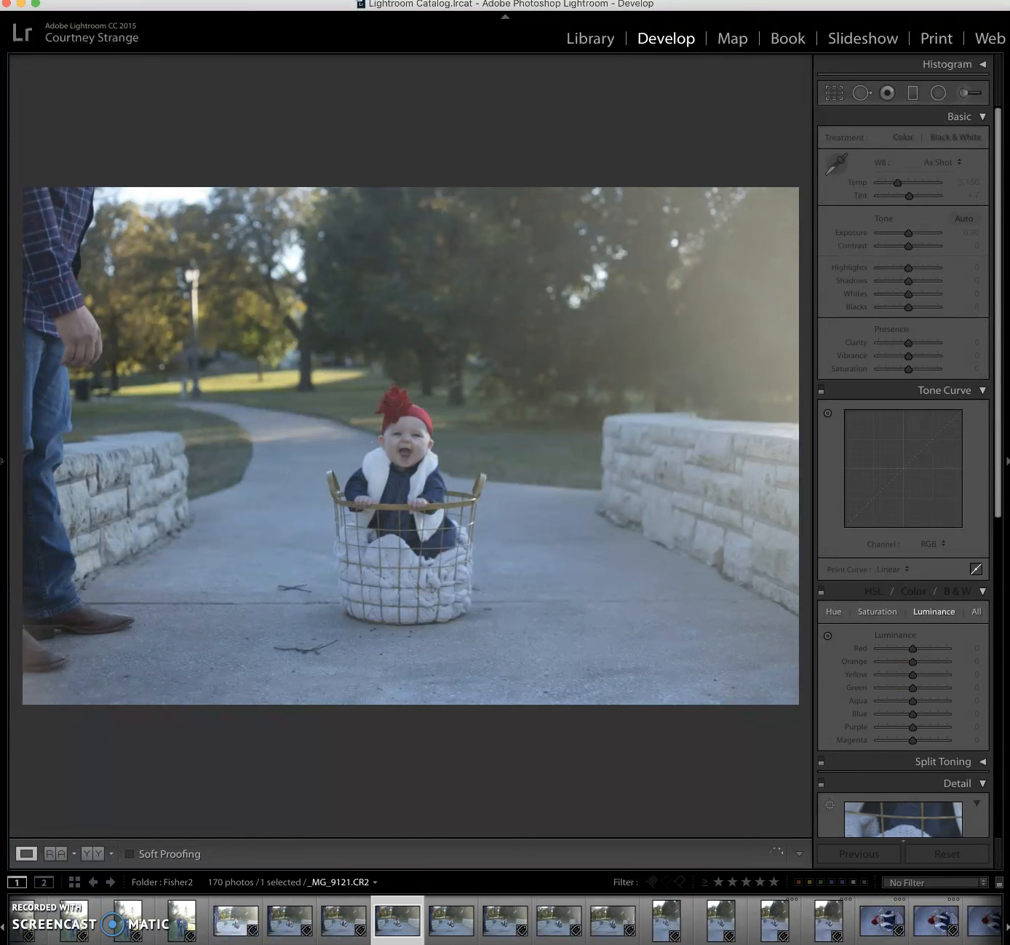
left_click(323, 915)
key("Left")
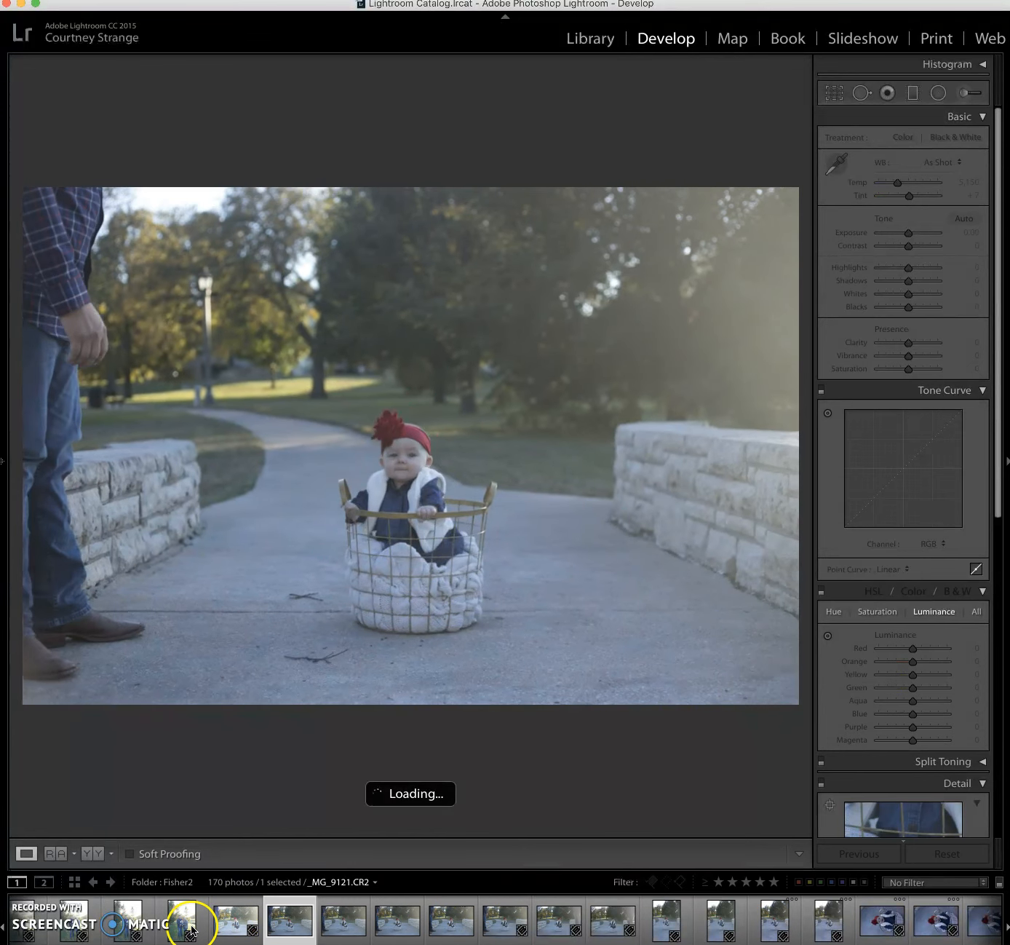
scroll(192, 929, "left", 1)
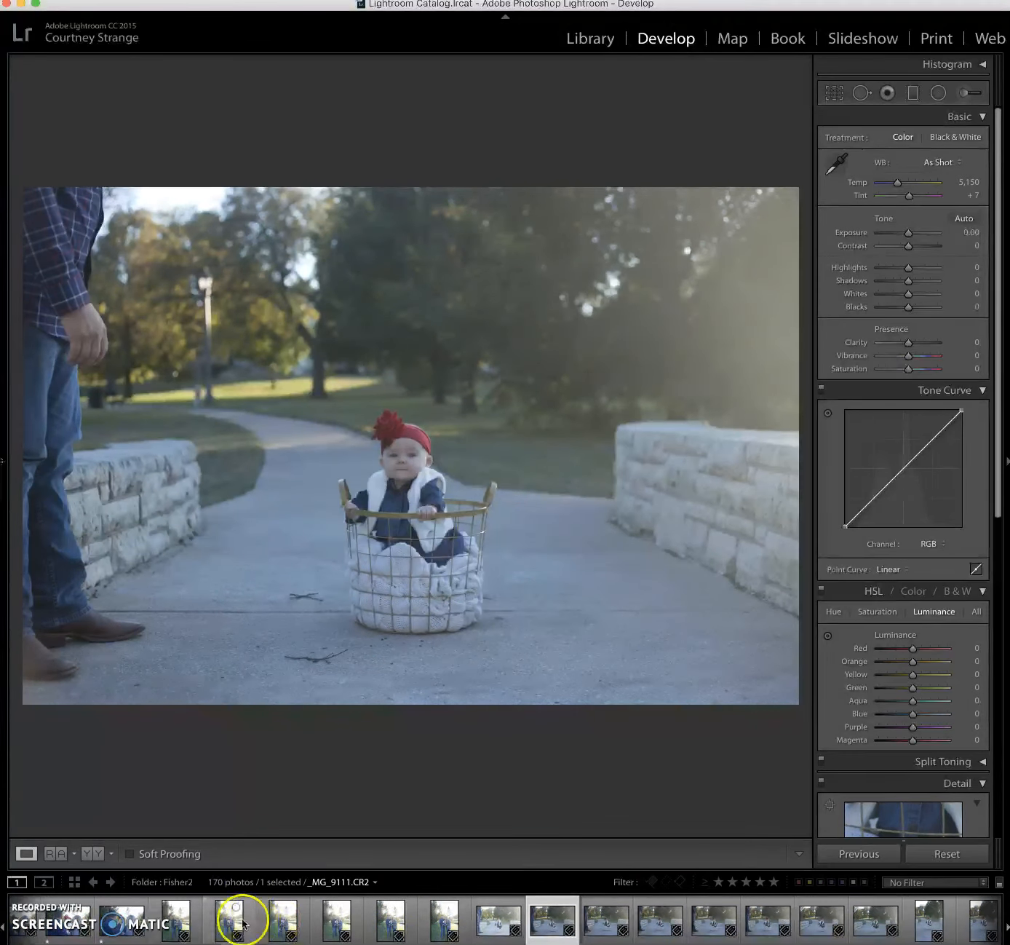
left_click(199, 928)
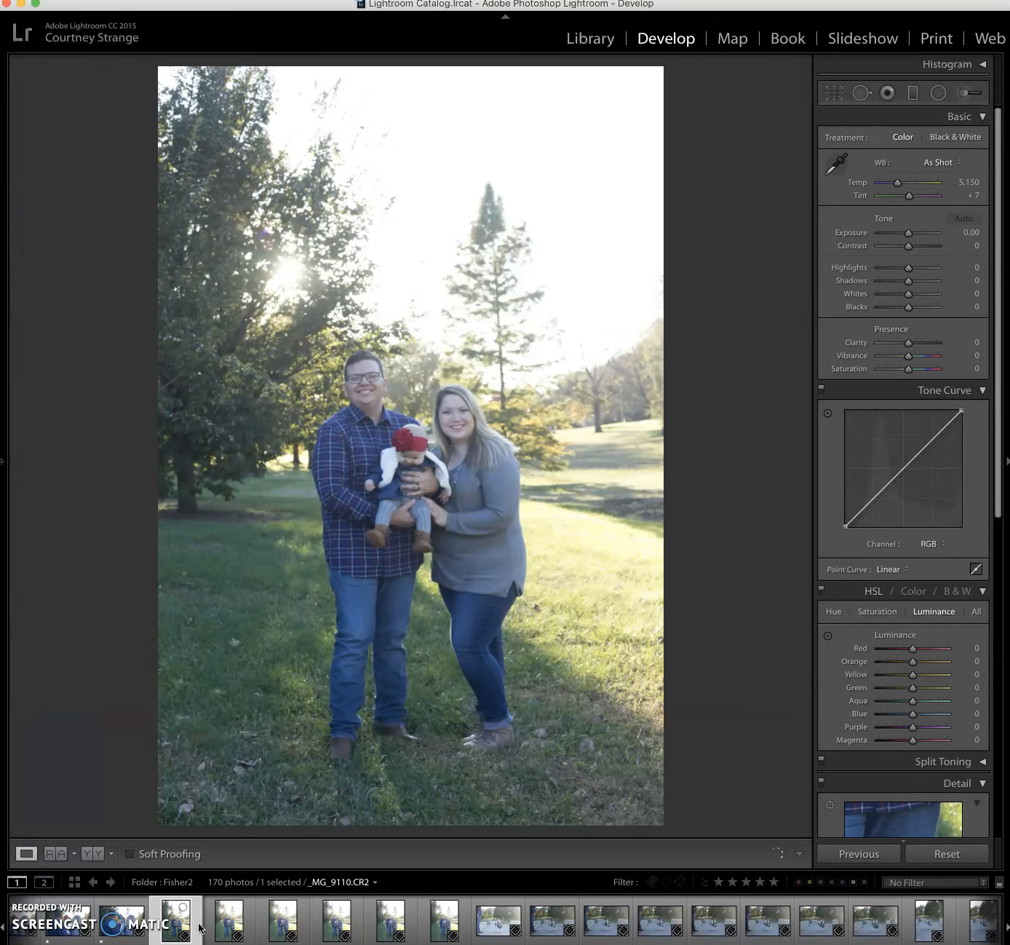
Give the landscape-format baby-in-basket photos _MG_9117 to _MG_9122 a one-star rating each, leaving _MG_9116 unrated
left_click(490, 926)
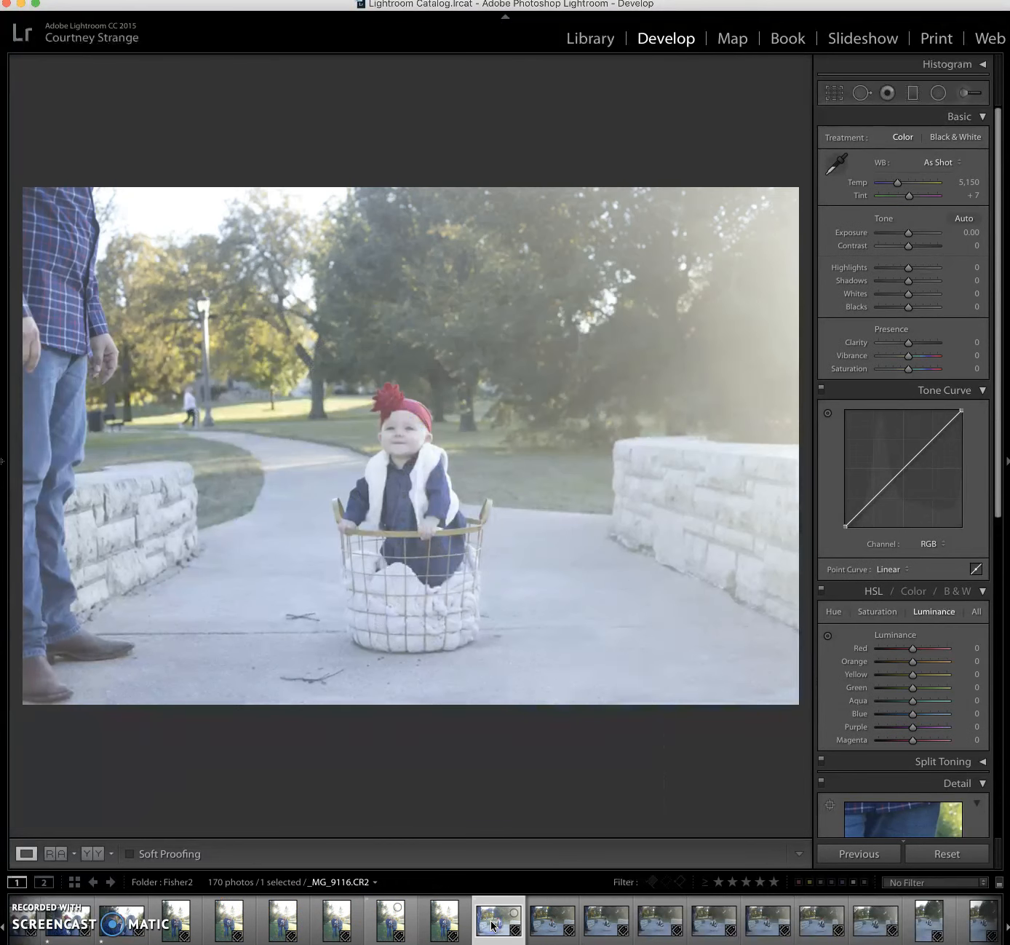
left_click(493, 926)
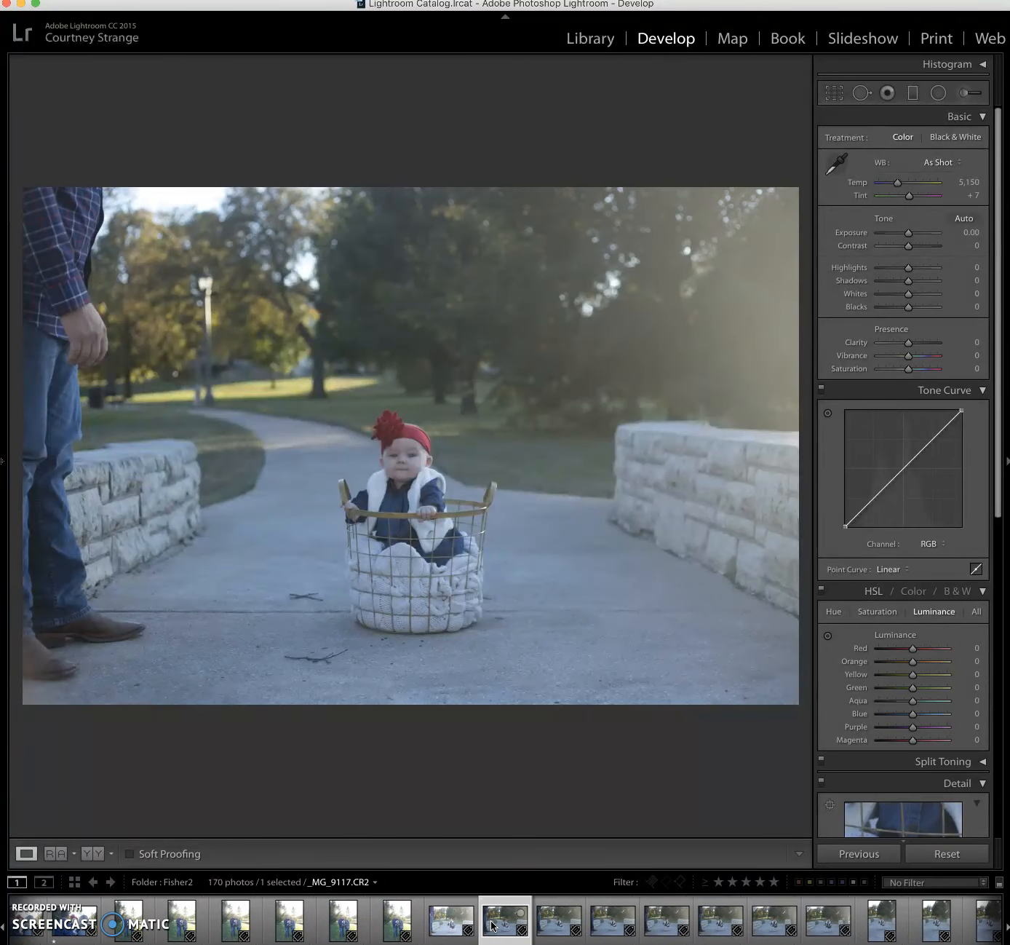
key("1")
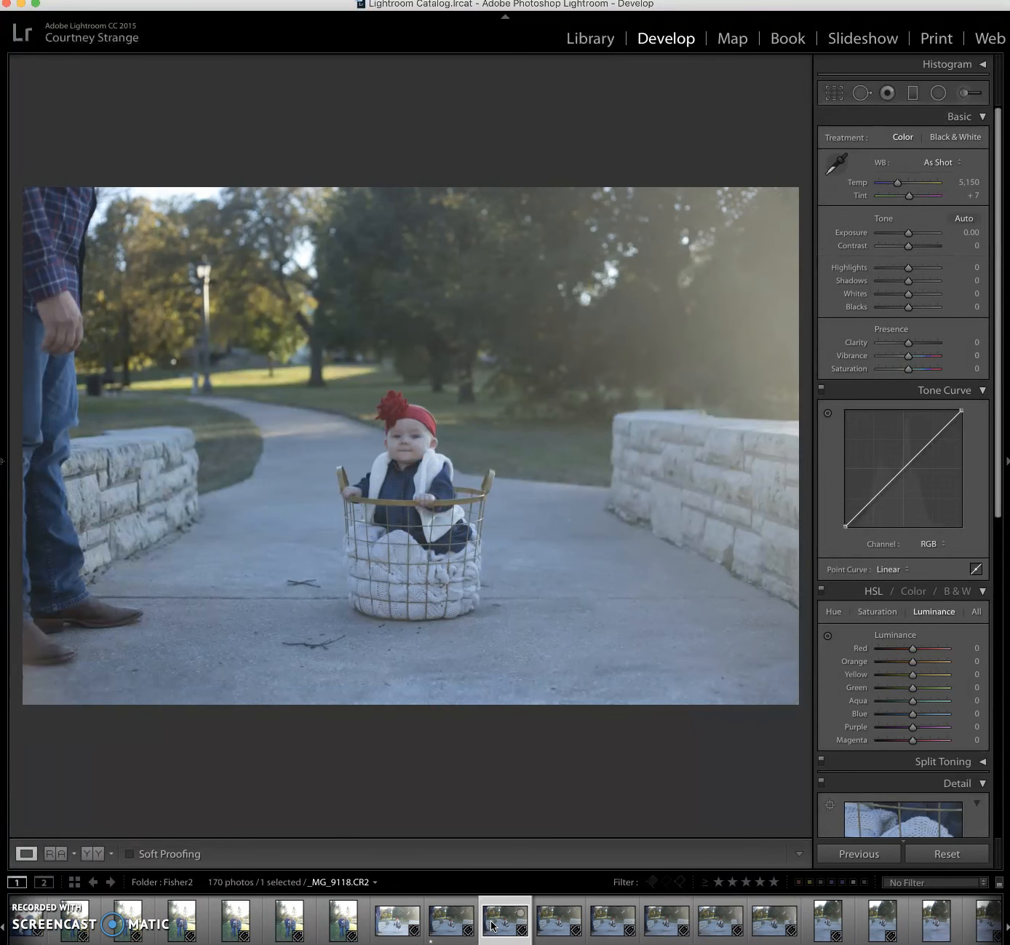
key("1")
key("1")
key("1")
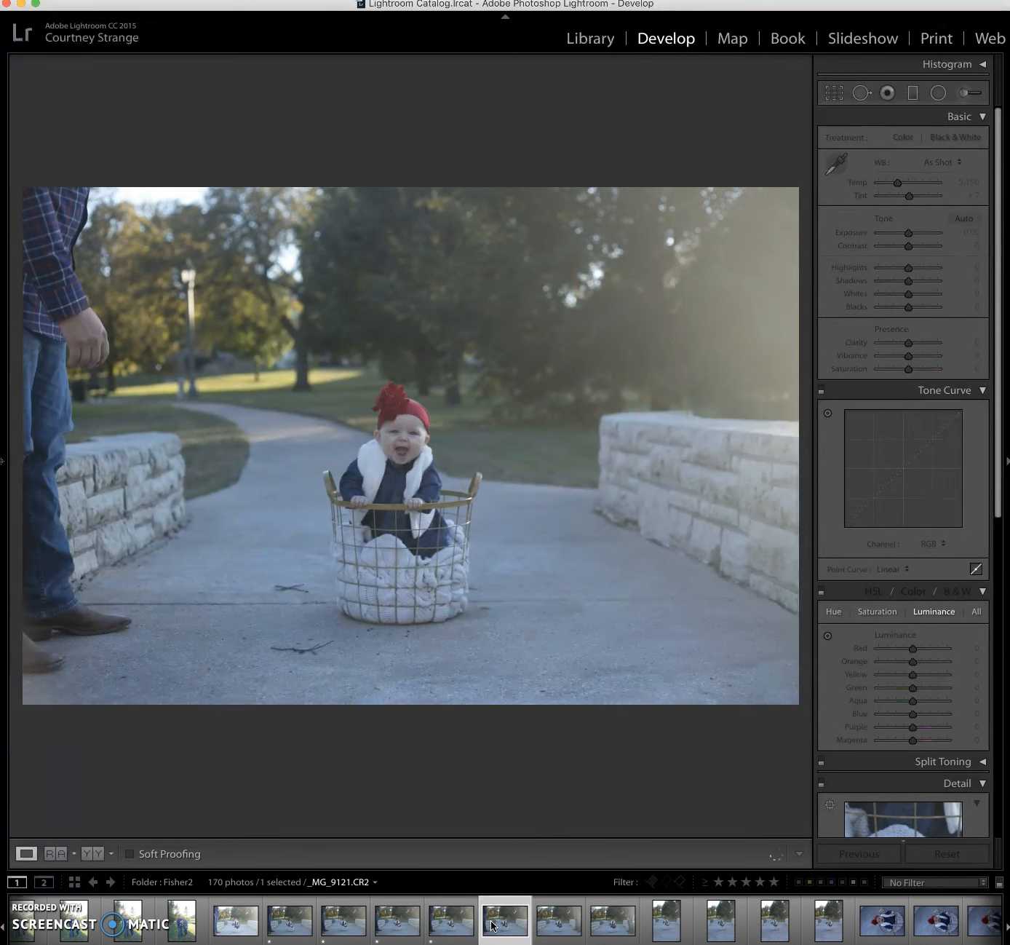
key("1")
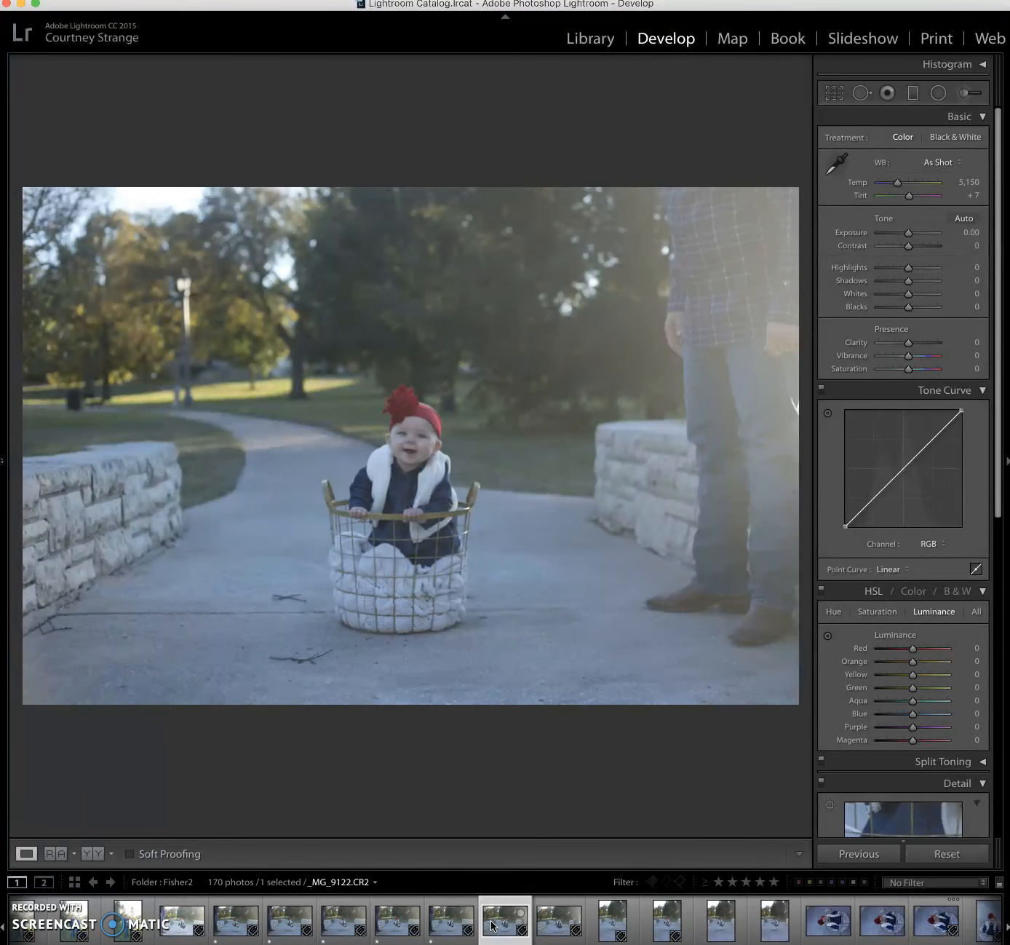
key("1")
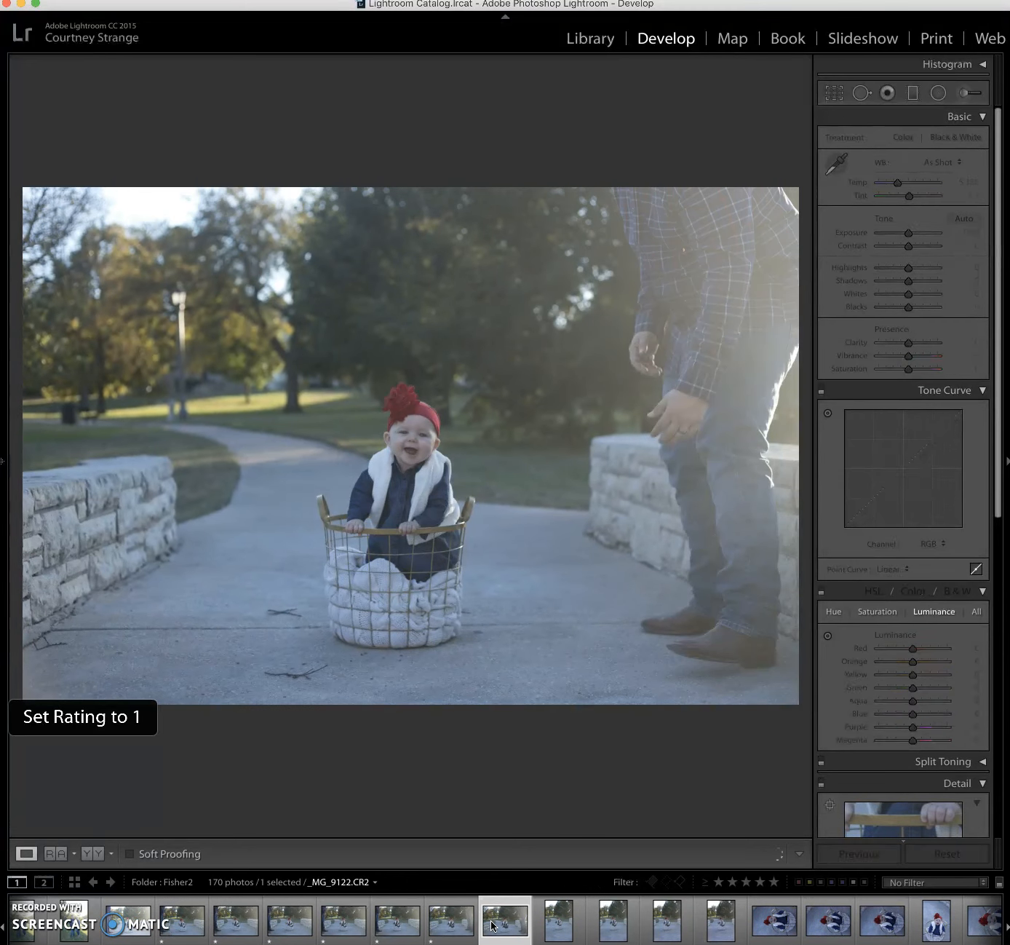
Pass over _MG_9123 to _MG_9127 without rating them and give the overhead basket shot _MG_9128 one star
key("1")
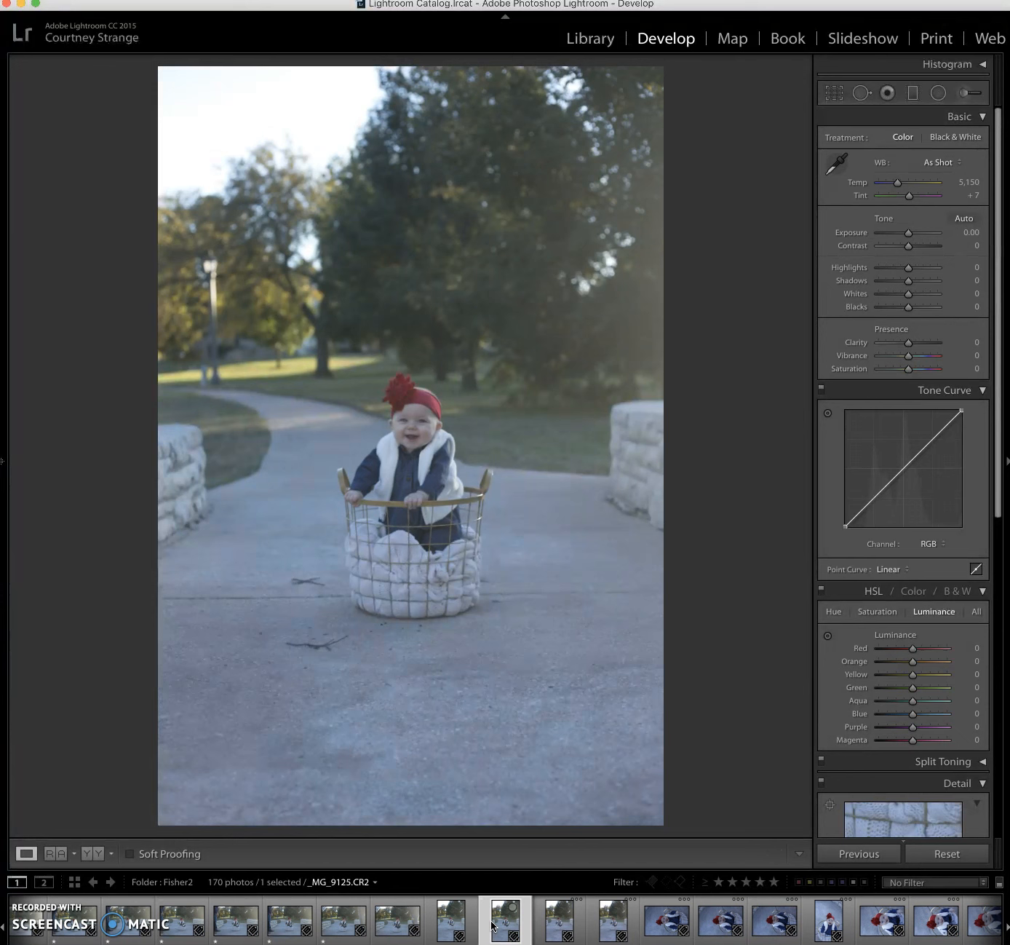
key("1")
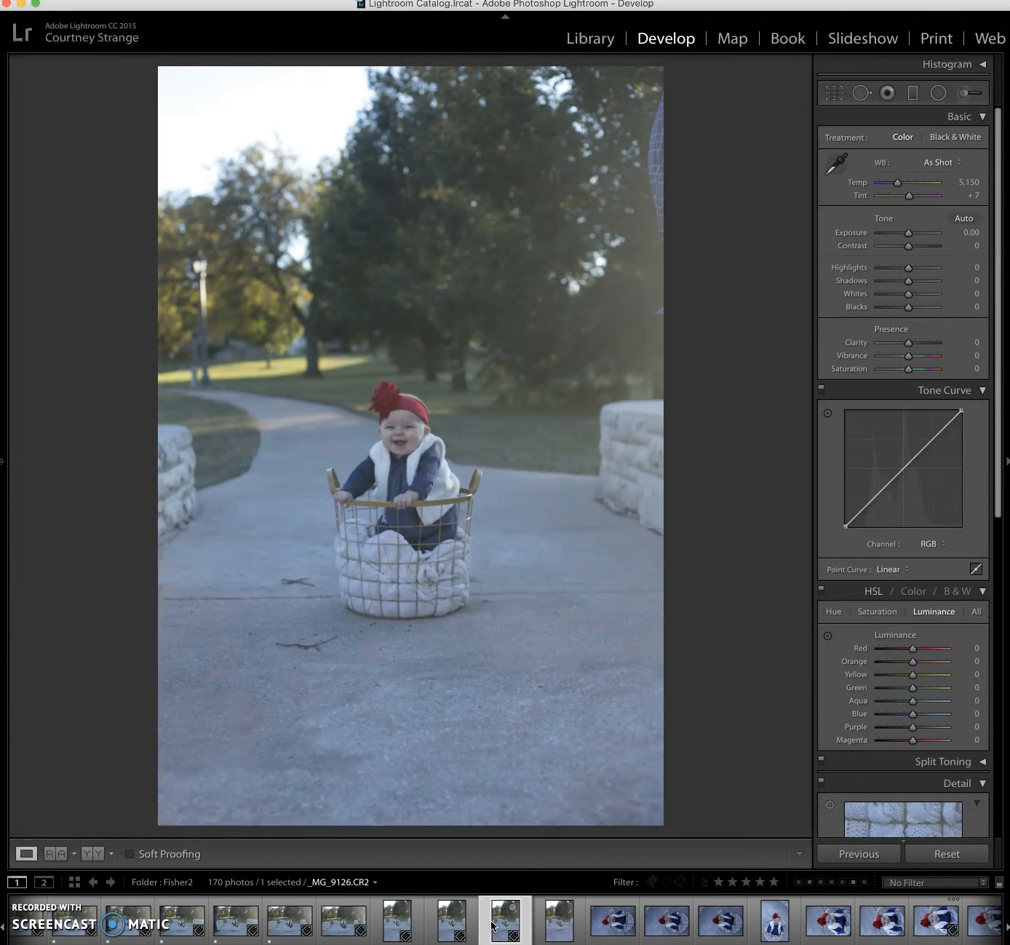
key("1")
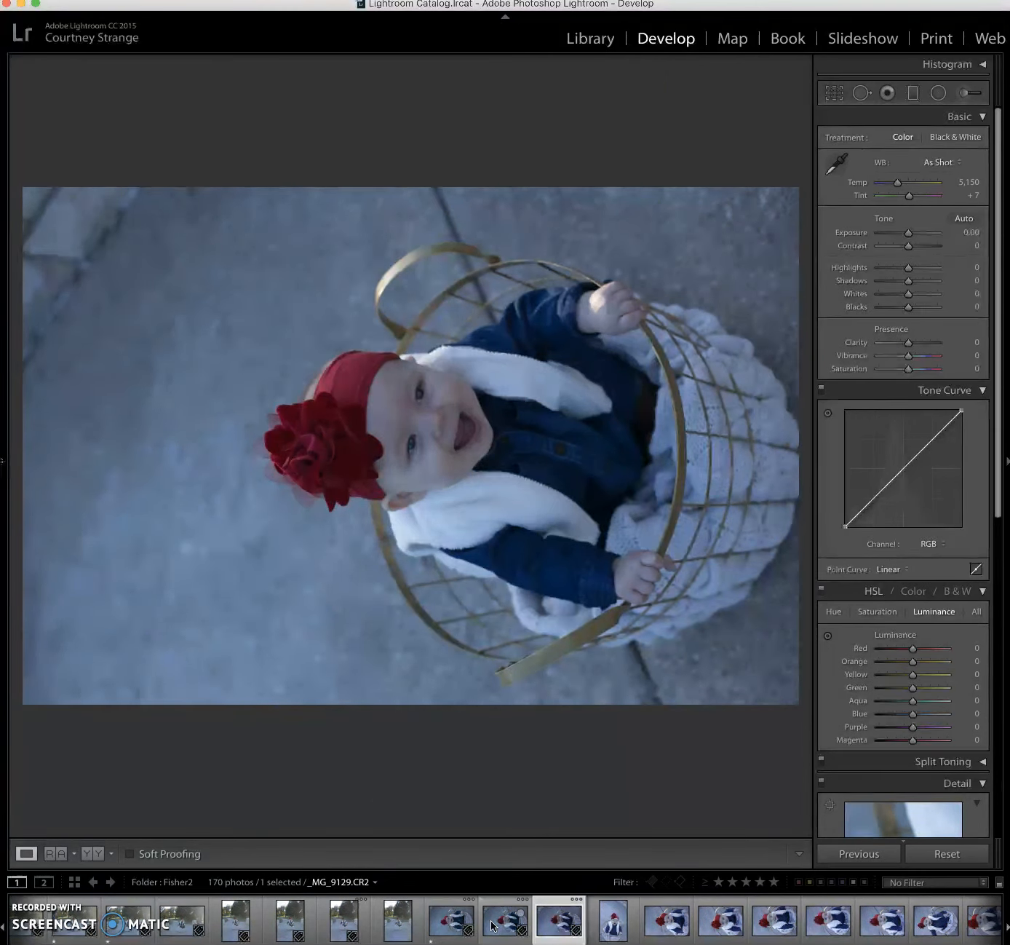
Skip the upright basket shot _MG_9131 and give the overhead close-ups _MG_9132 to _MG_9134 one star each
key("Right")
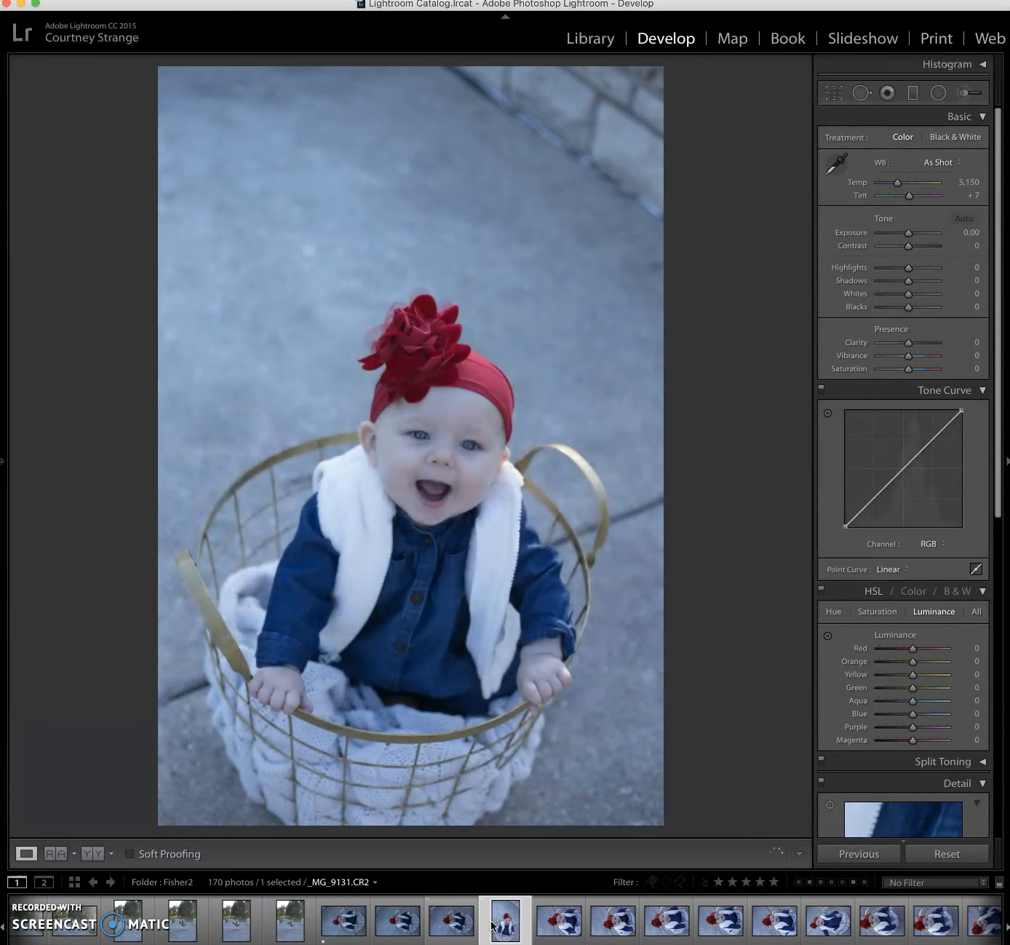
key("Right")
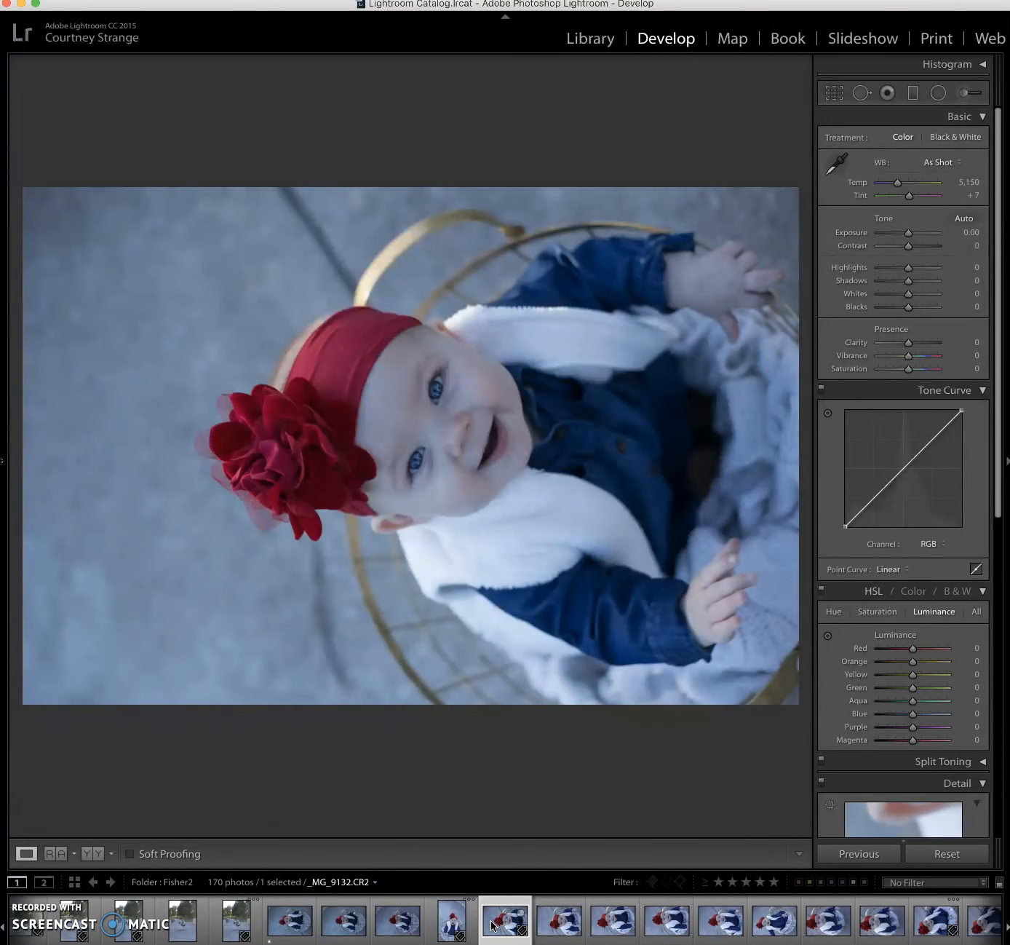
key("1")
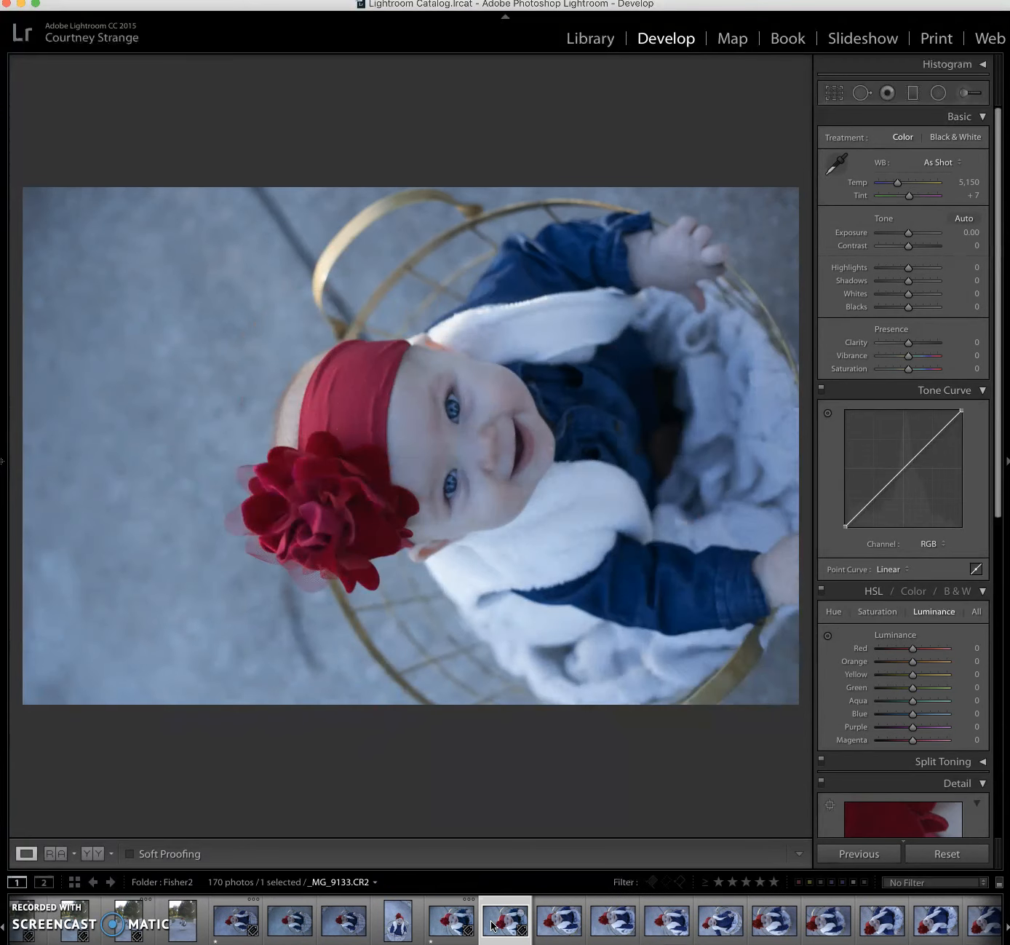
key("1")
key("1")
Go through the next overhead close-ups from _MG_9135 and give only _MG_9139 a one-star rating
key("Right")
key("Right")
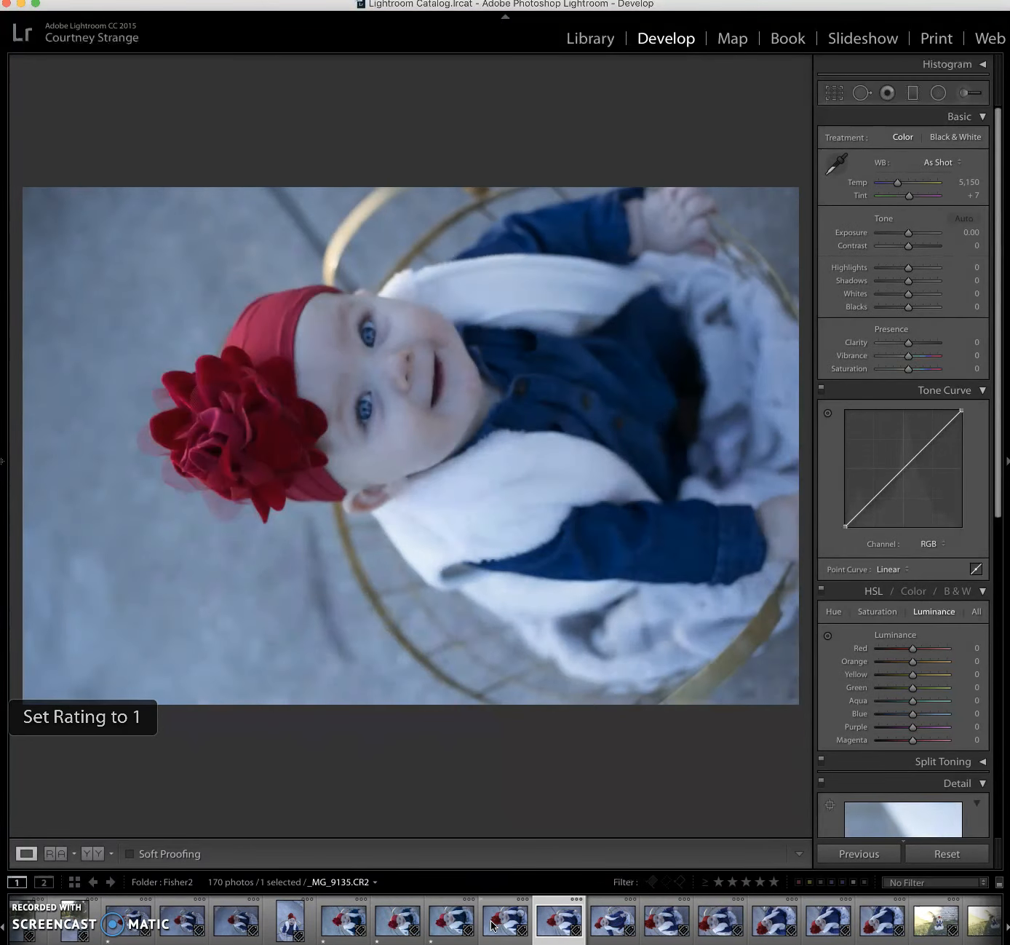
key("Right")
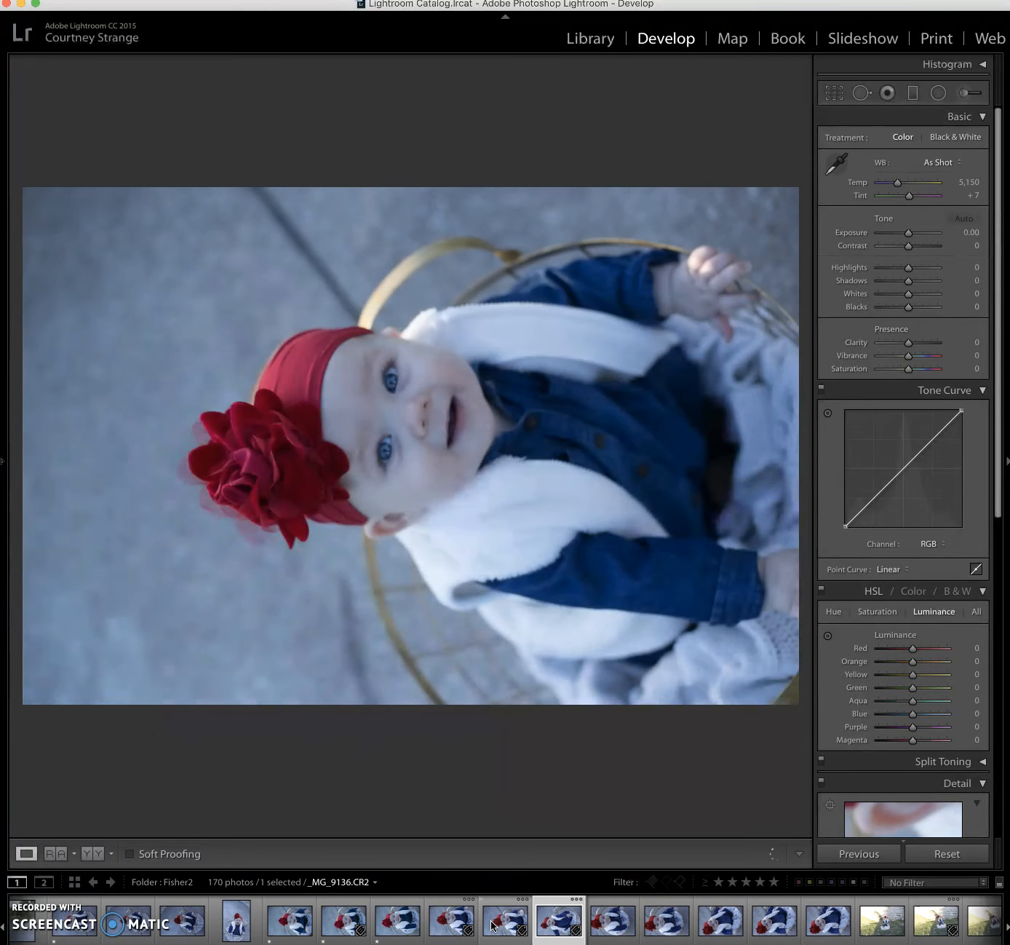
key("Right")
key("Right")
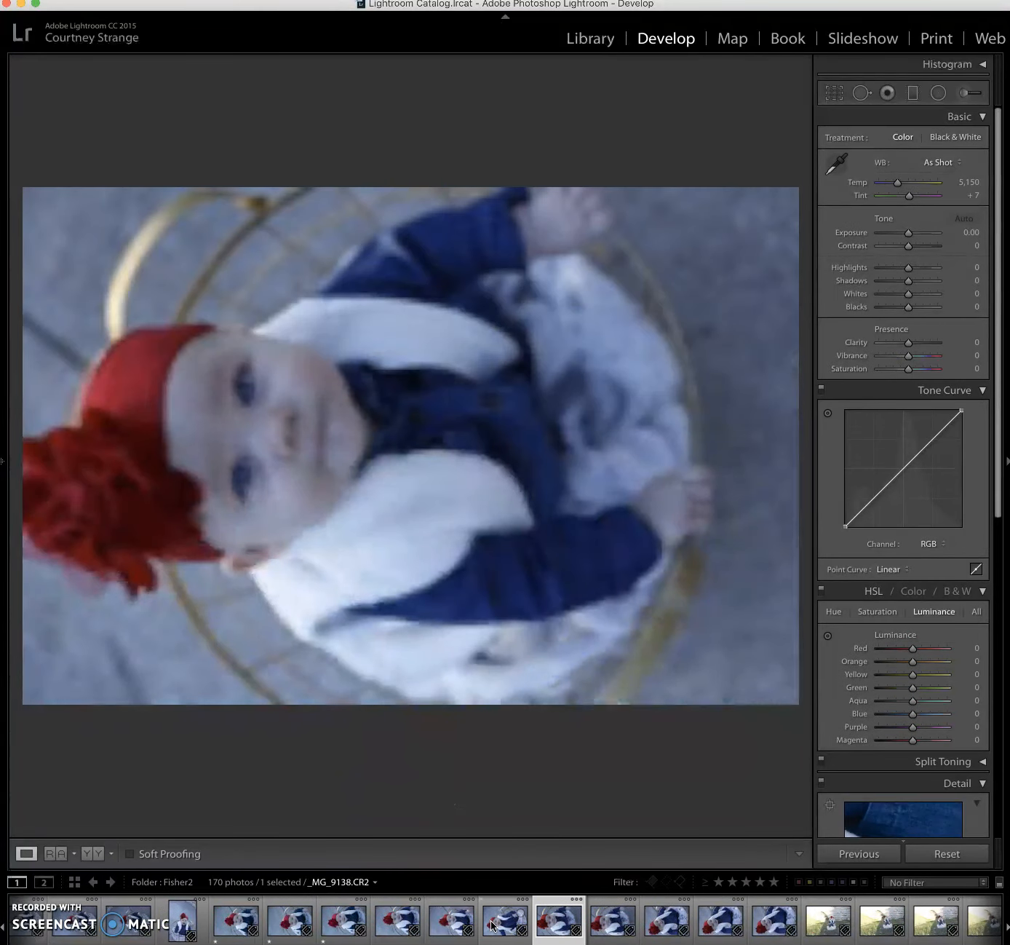
key("Right")
key("1")
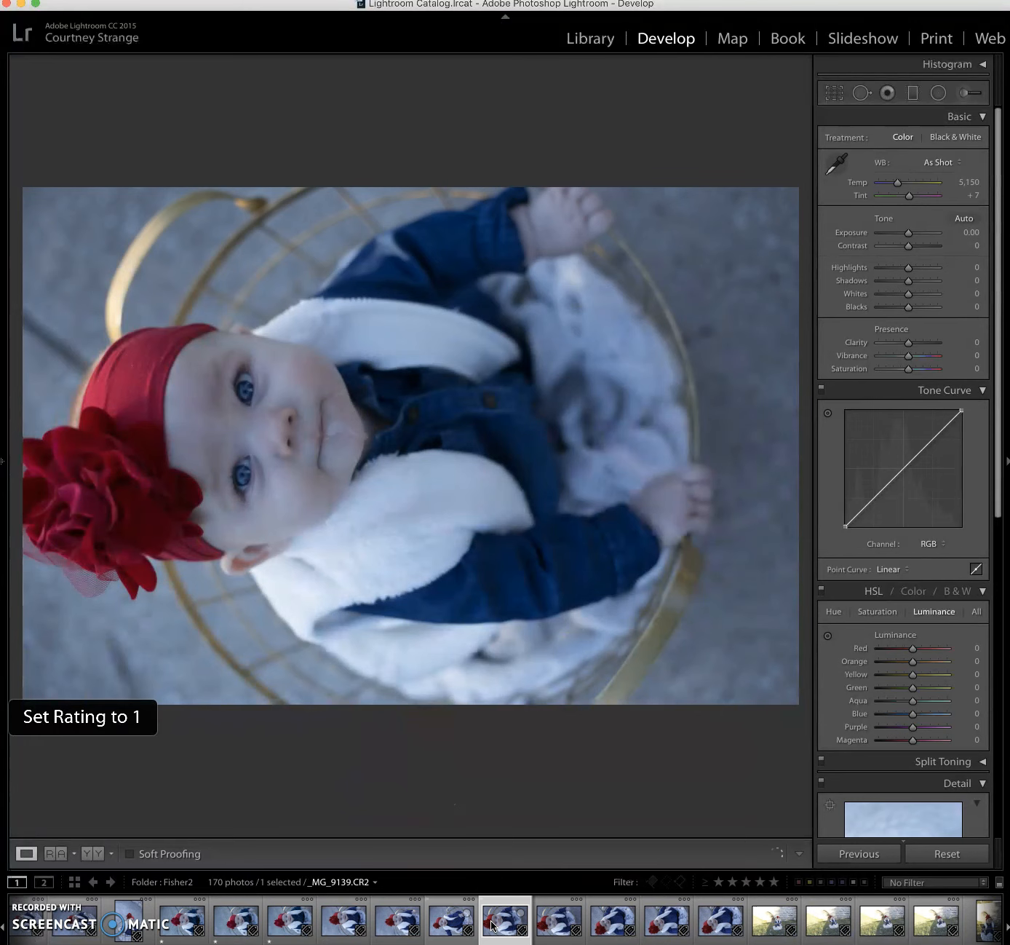
Magnify _MG_9140 to check the sharpness of the baby's face, and move on from it without rating it
key("Right")
left_click(234, 906)
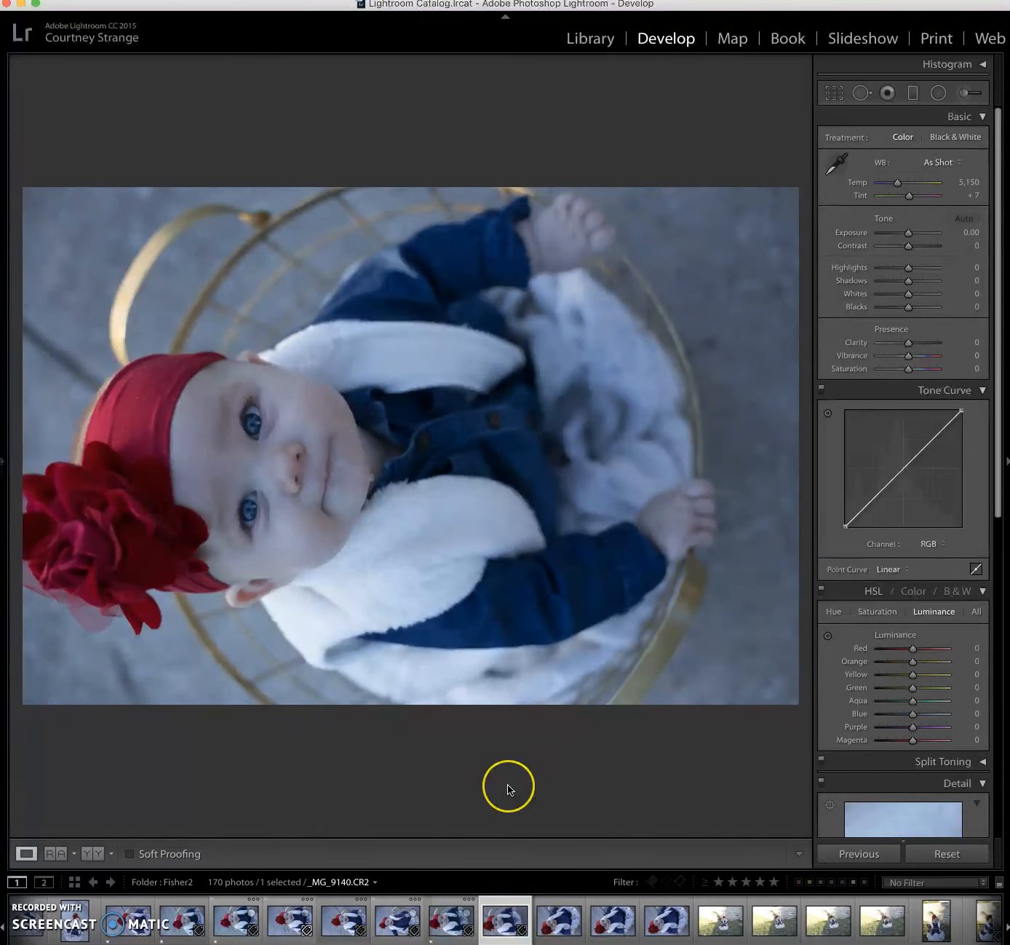
left_click(204, 484)
left_click_drag(221, 504, 138, 308)
left_click(309, 350)
key("Right")
key("Right")
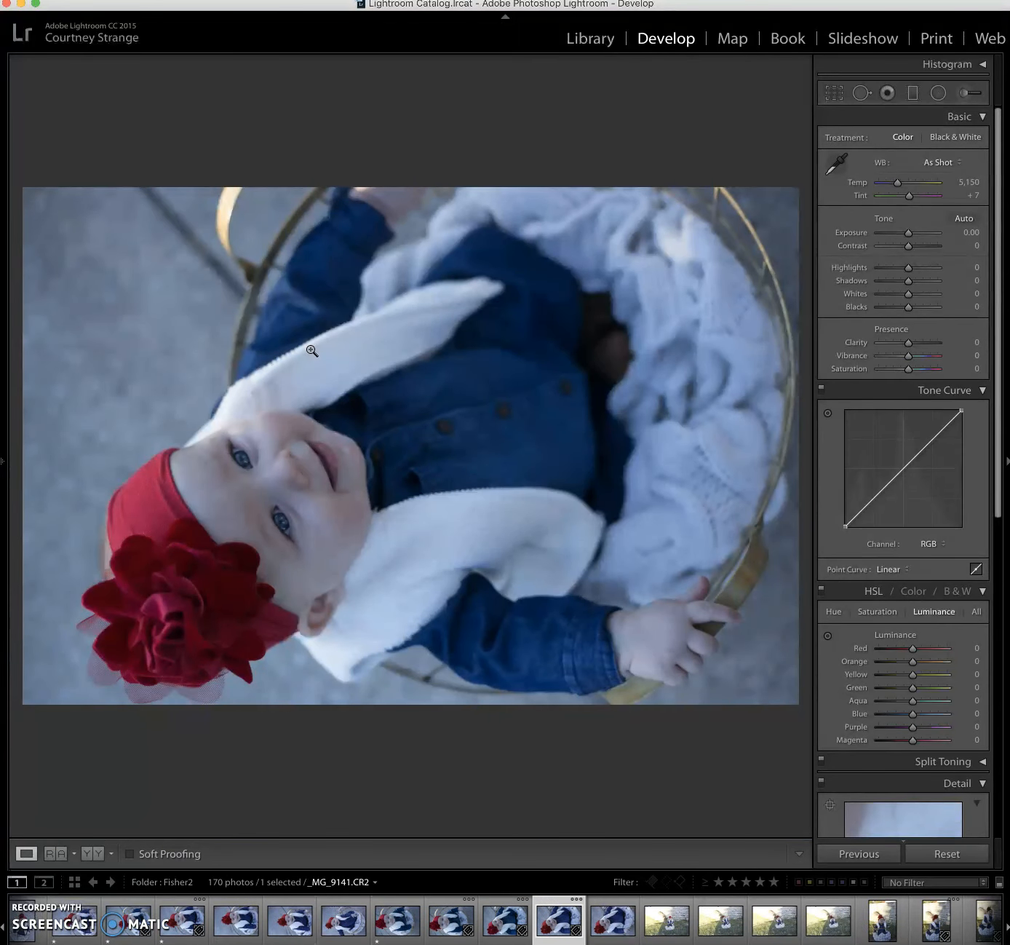
Pass over the remaining overhead close-ups from _MG_9141 and give the wide basket shots _MG_9144 to _MG_9147 one star each
key("Right")
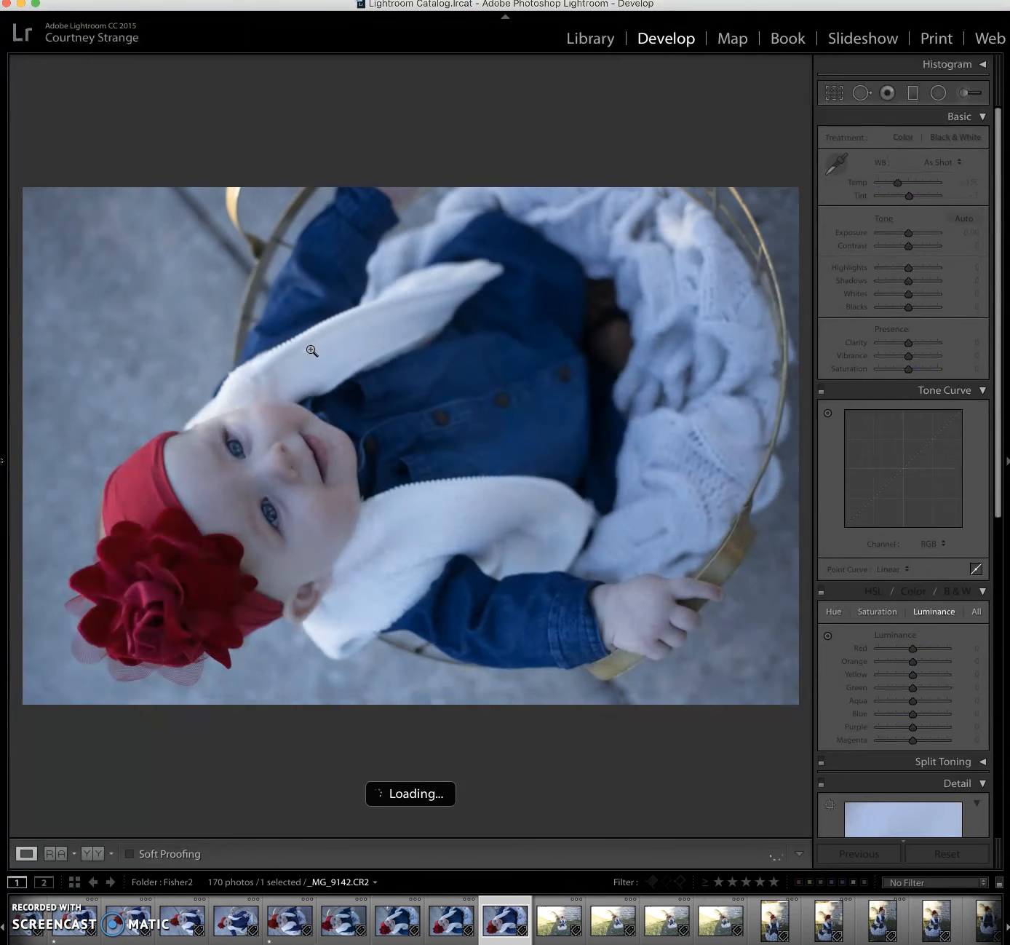
key("Right")
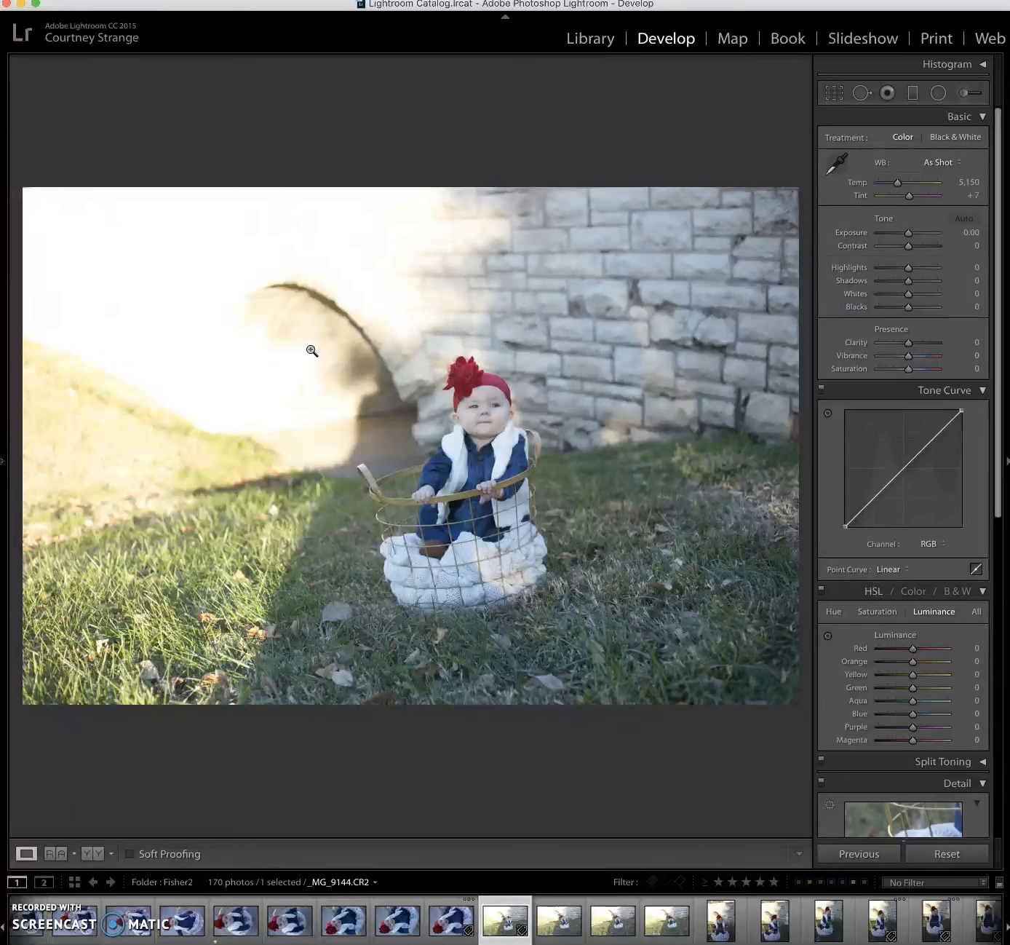
key("1")
key("Right")
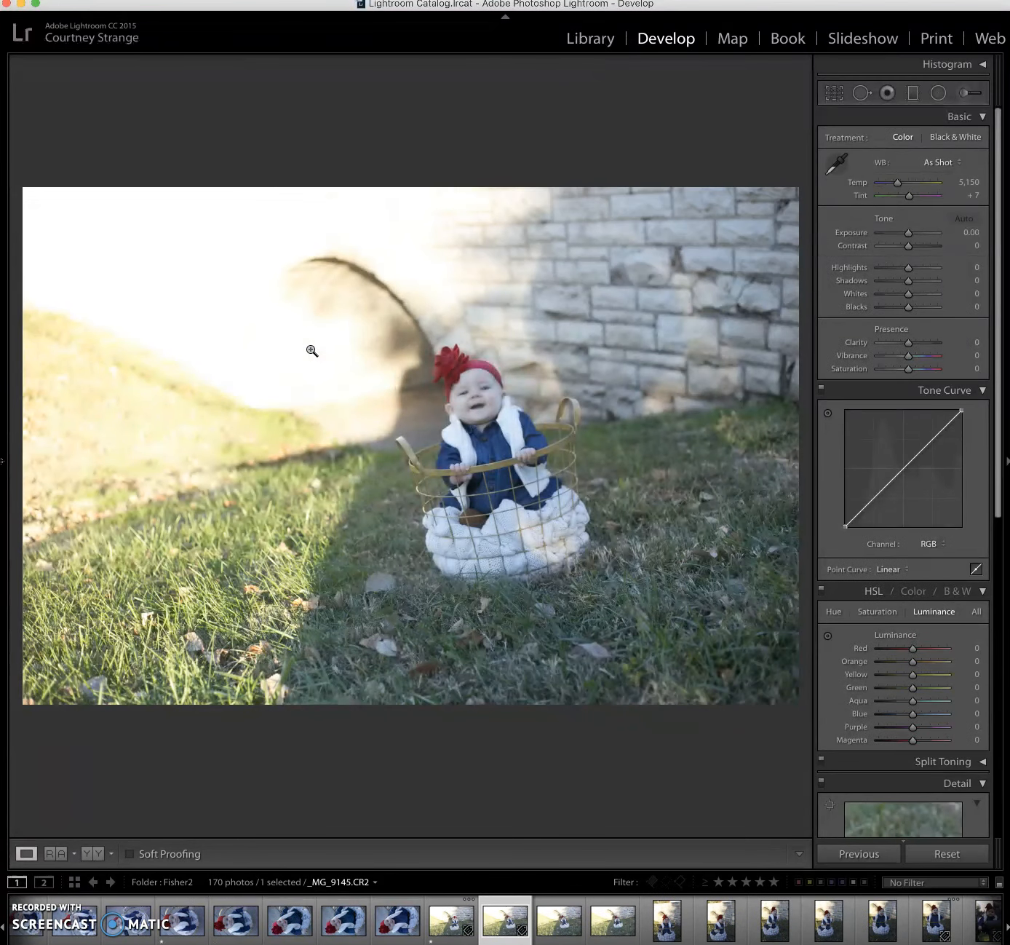
key("1")
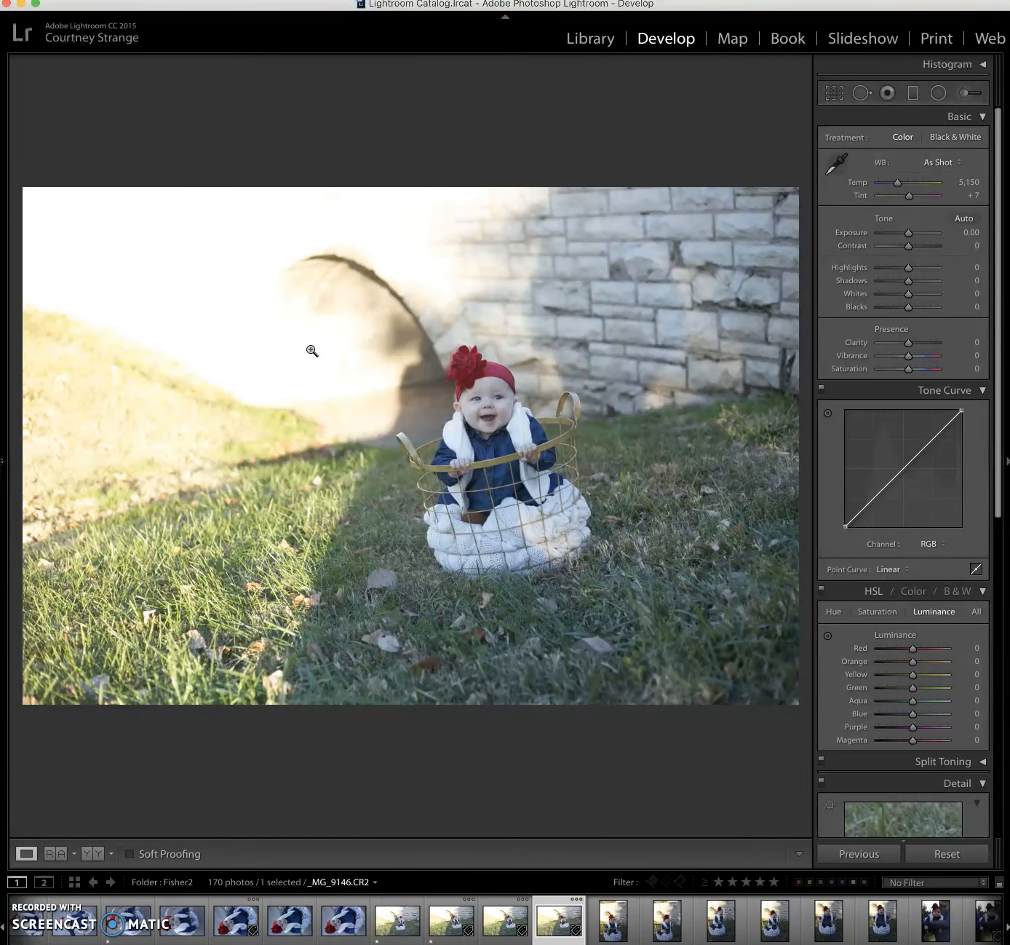
key("1")
key("Right")
key("Left")
key("1")
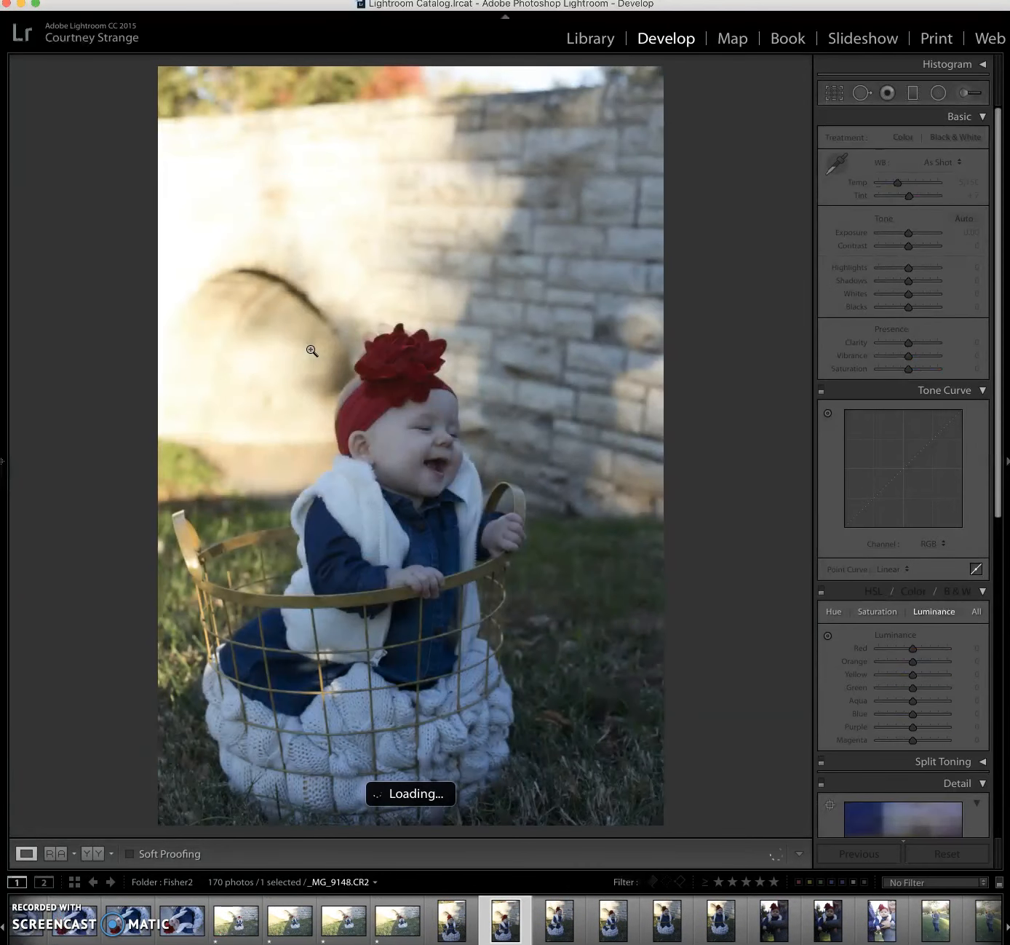
Go through the upright basket shots, try one star on _MG_9152, magnify the baby's face to check focus, and clear the rating
key("Right")
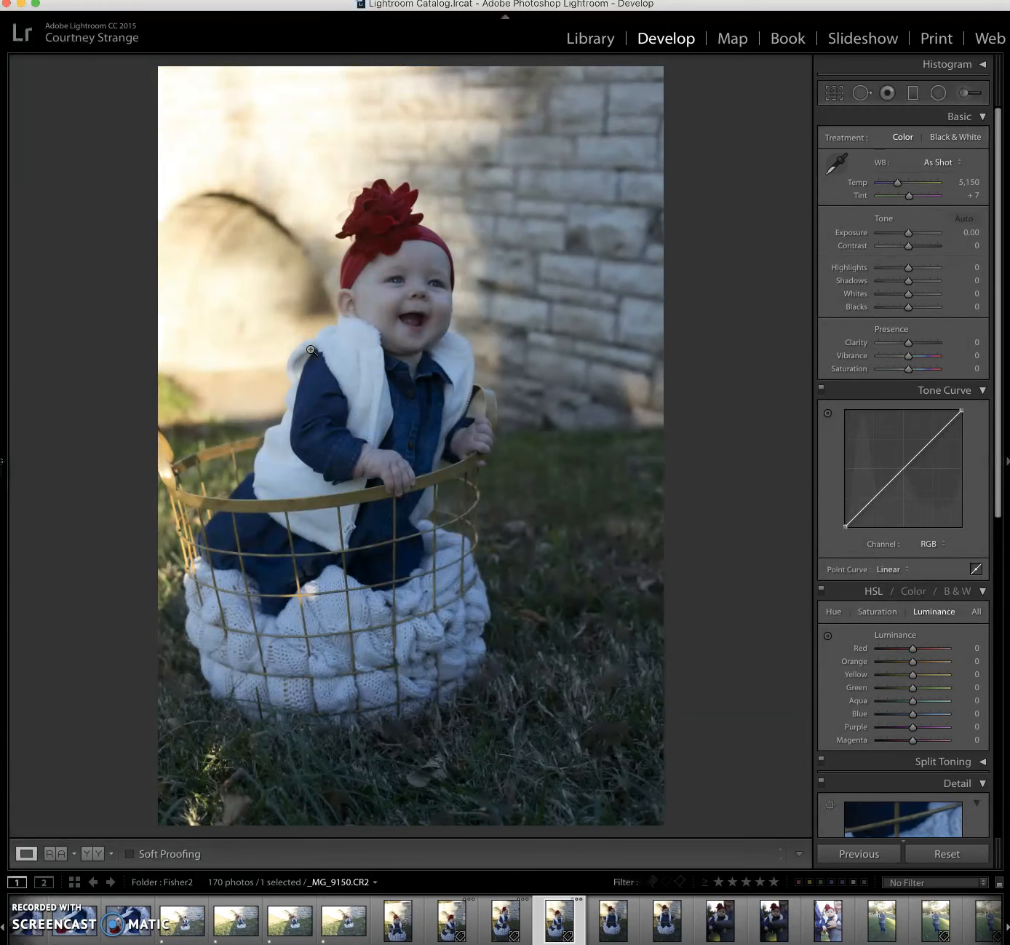
key("Right")
key("1")
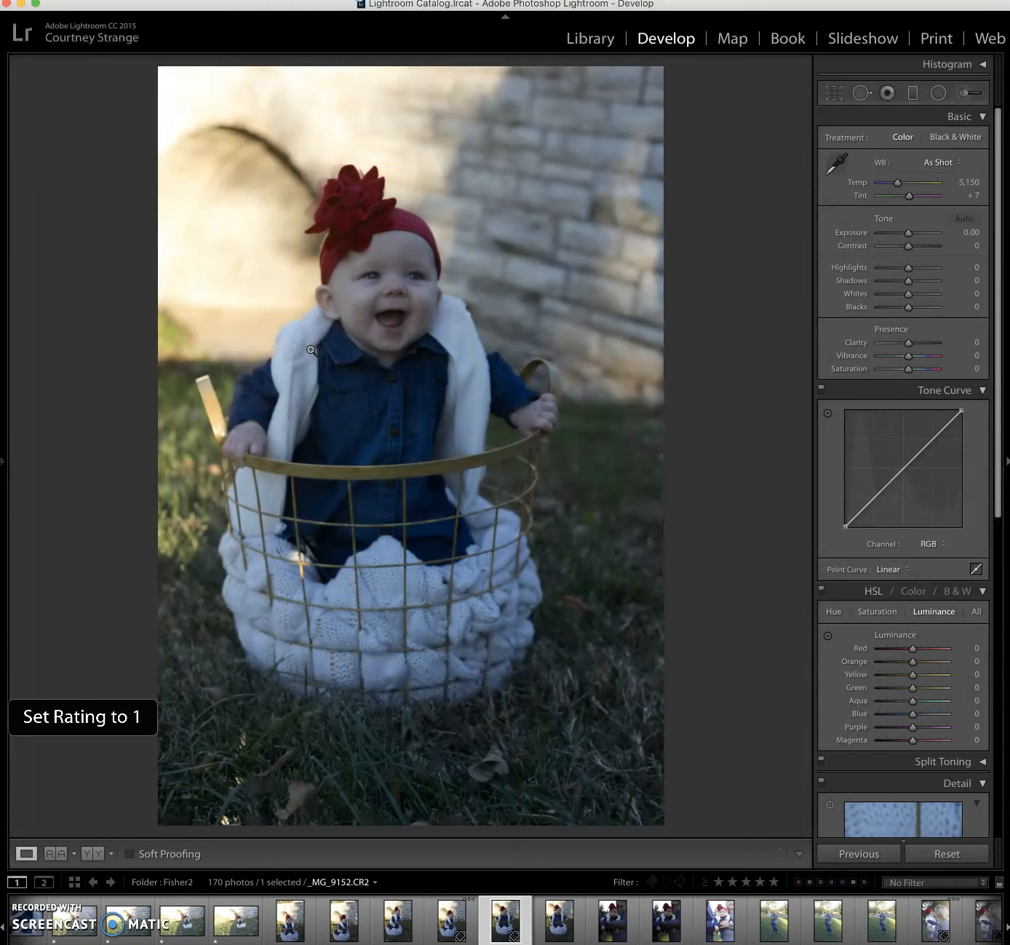
left_click(414, 239)
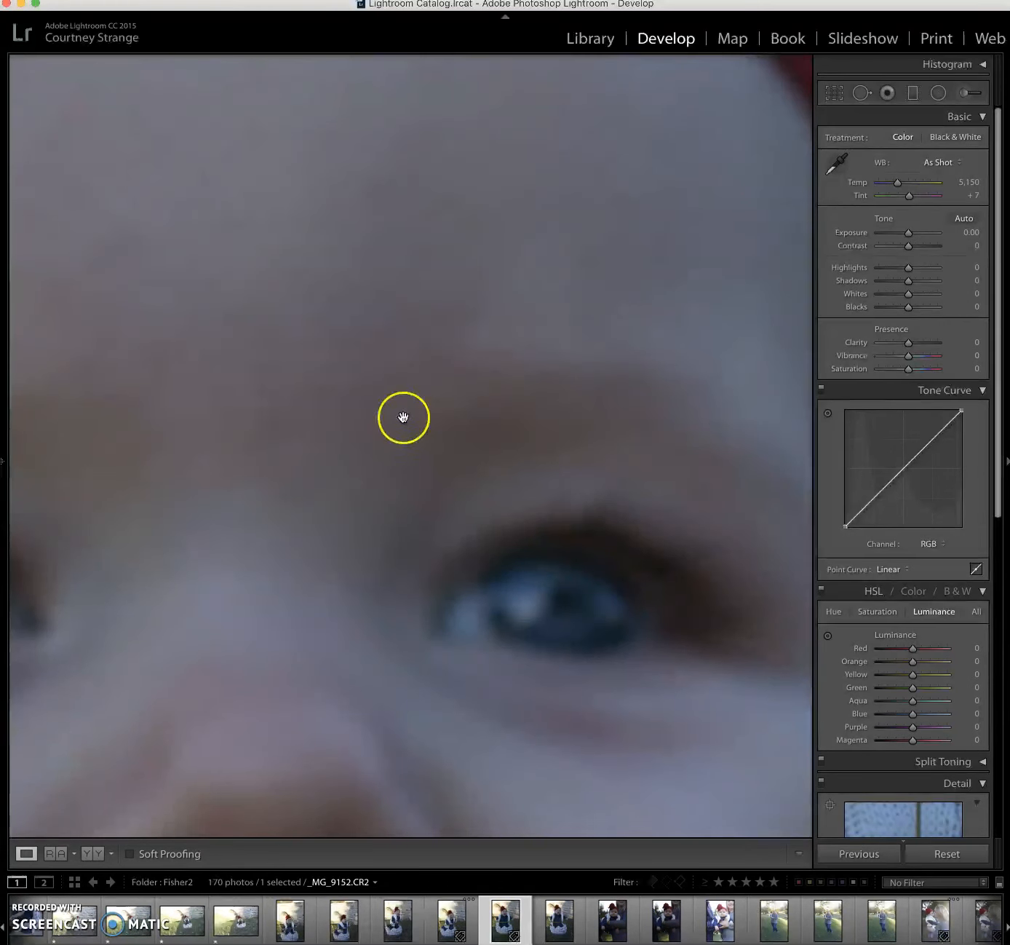
left_click(402, 417)
key("0")
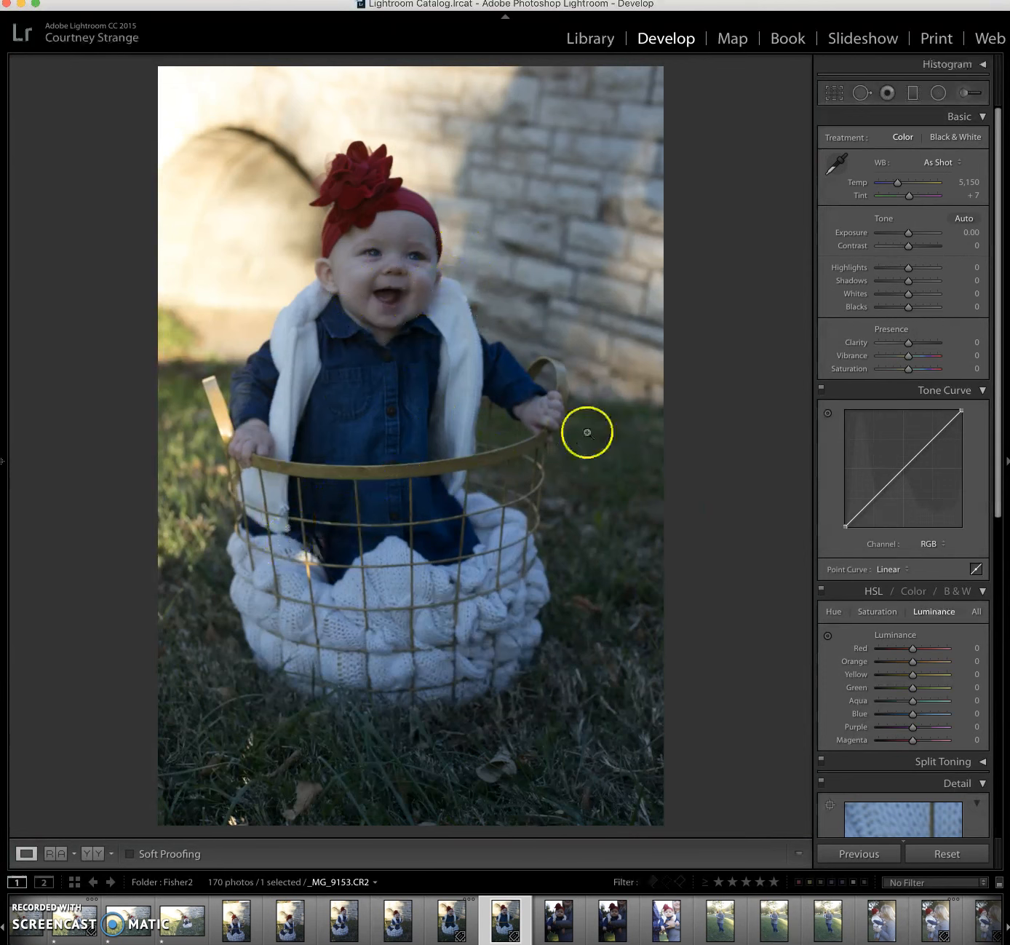
Magnify _MG_9153 to check the sharpness of the baby's face and the basket rim
left_click(377, 246)
left_click_drag(454, 405, 359, 248)
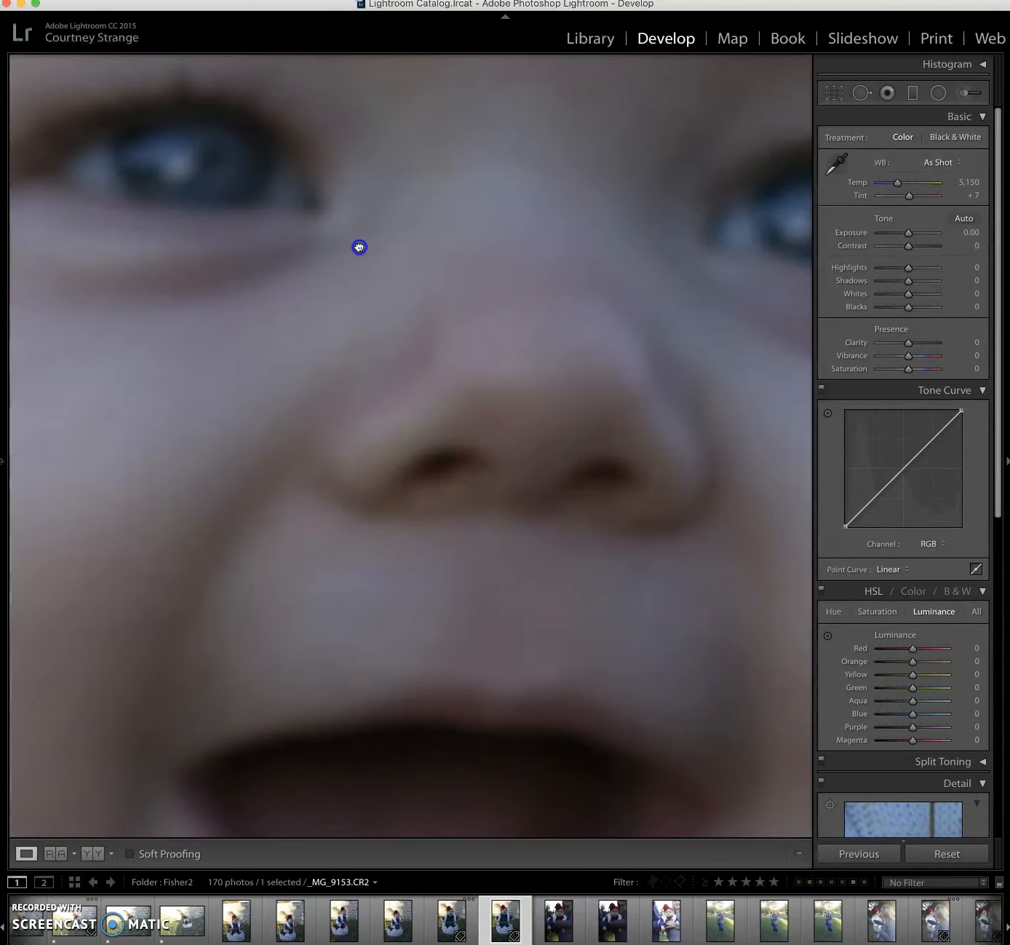
left_click(393, 477)
left_click(327, 489)
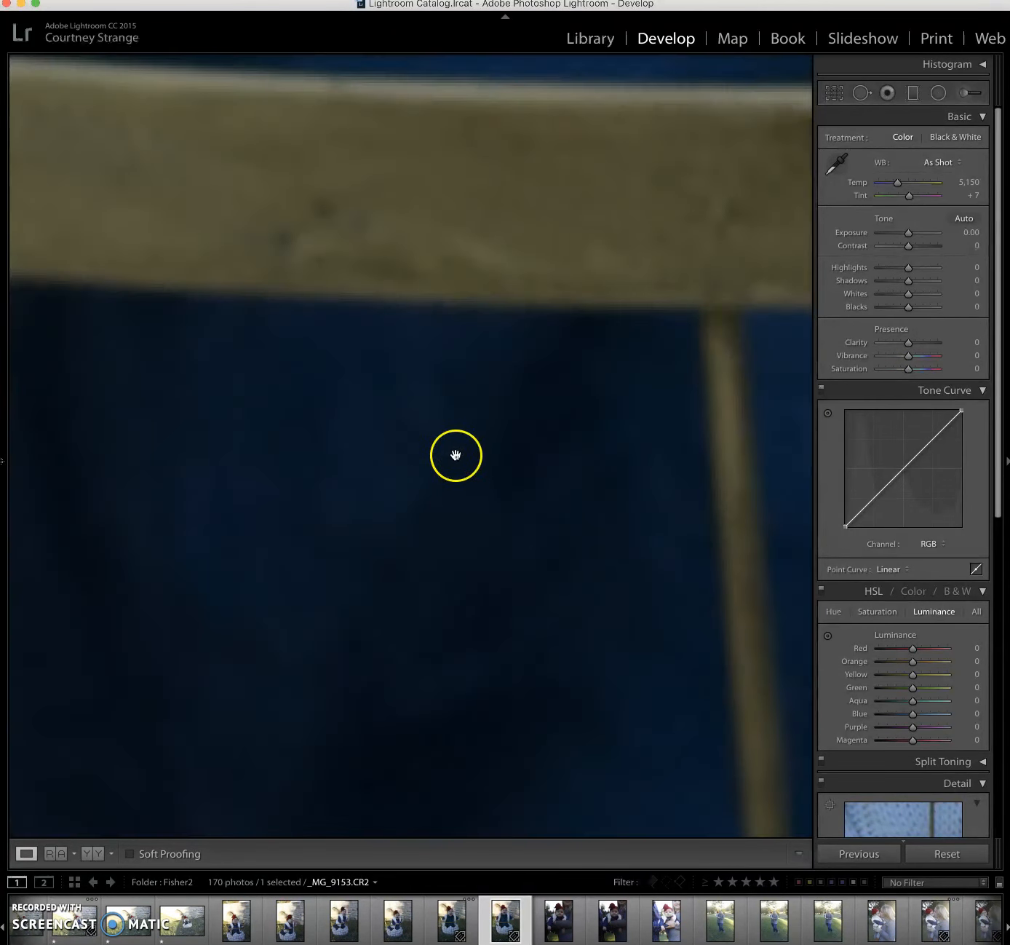
left_click_drag(458, 455, 419, 450)
left_click(418, 450)
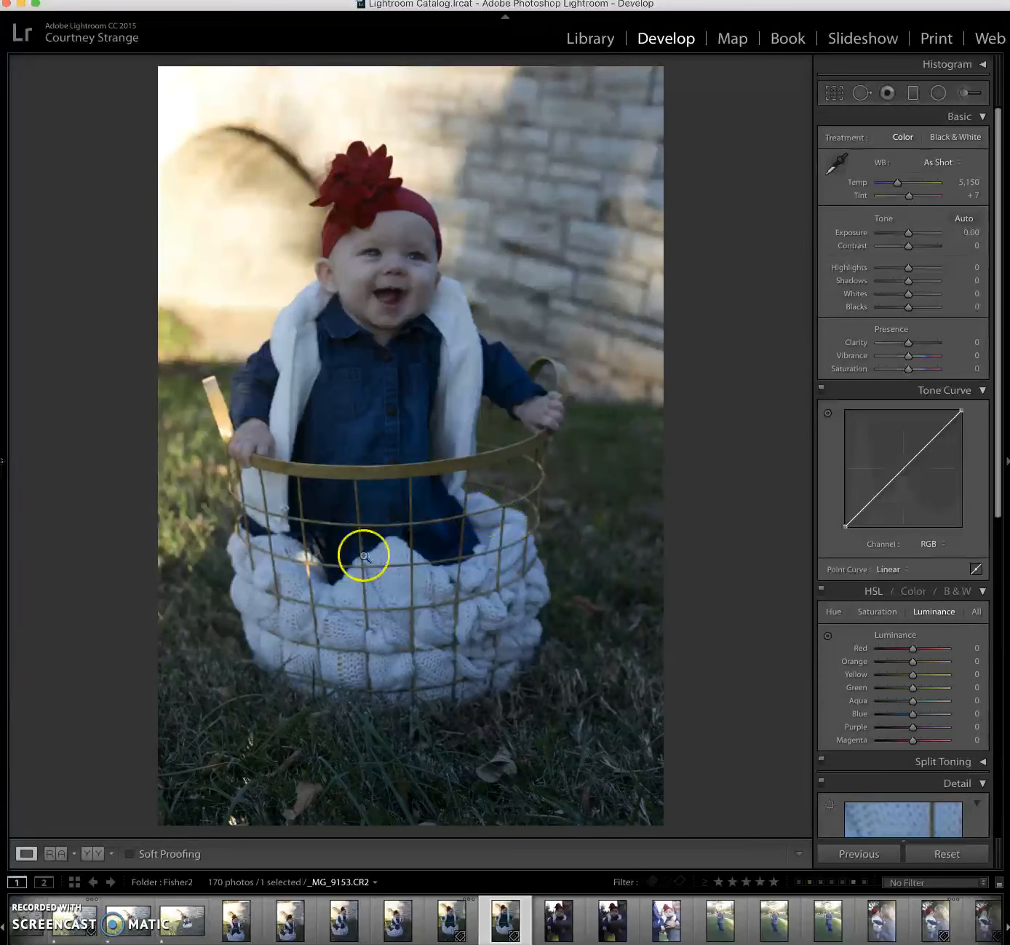
Go back to the upright basket shots _MG_9151 and _MG_9150 and magnify the baby's face in each to check focus
key("Left")
key("Left")
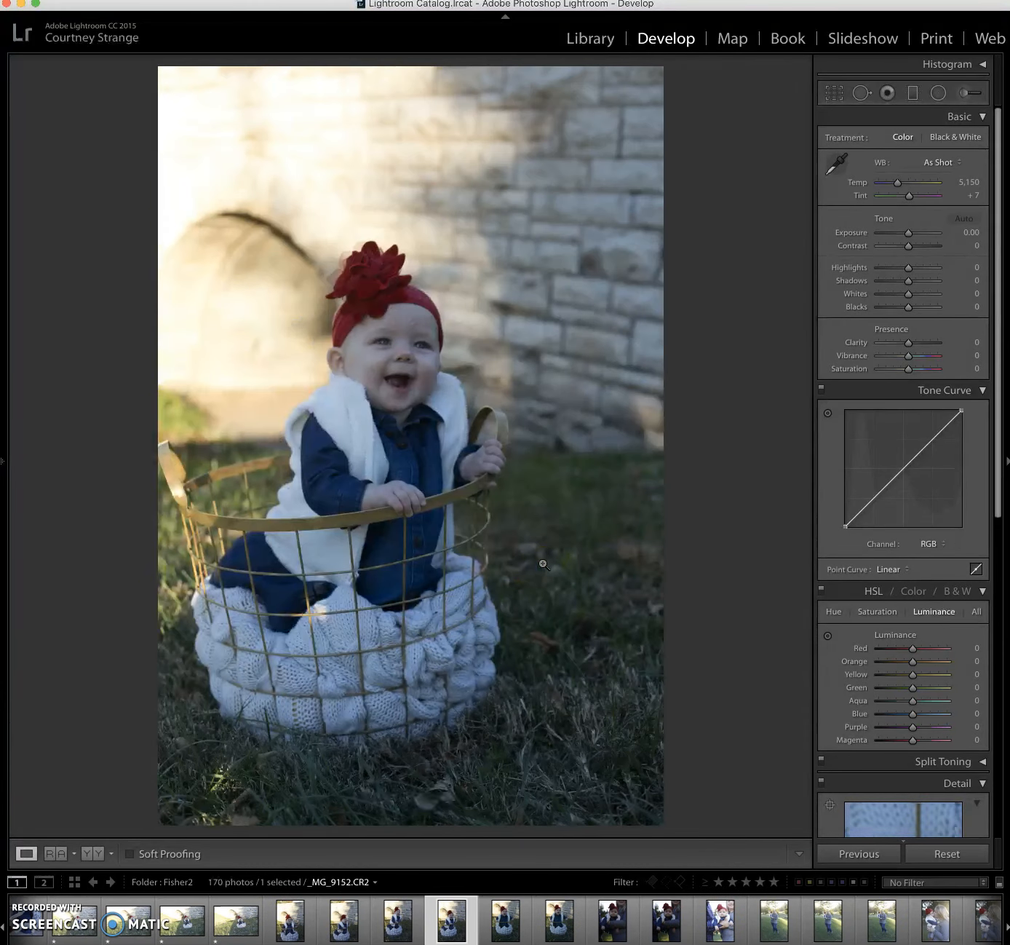
left_click(440, 341)
left_click(442, 369)
key("Left")
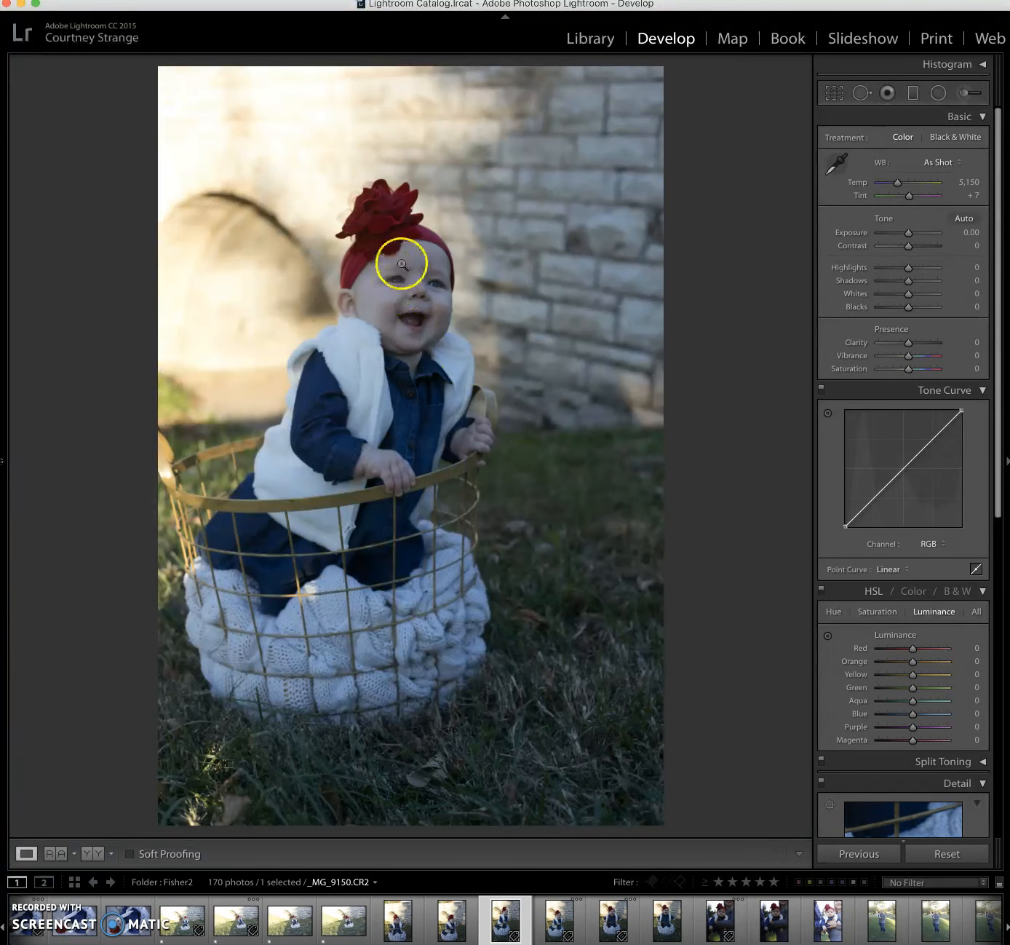
left_click(402, 265)
left_click(423, 368)
Return to the upright basket shot _MG_9148, check the sharpness of the baby's eyes, and give it one star
key("Left")
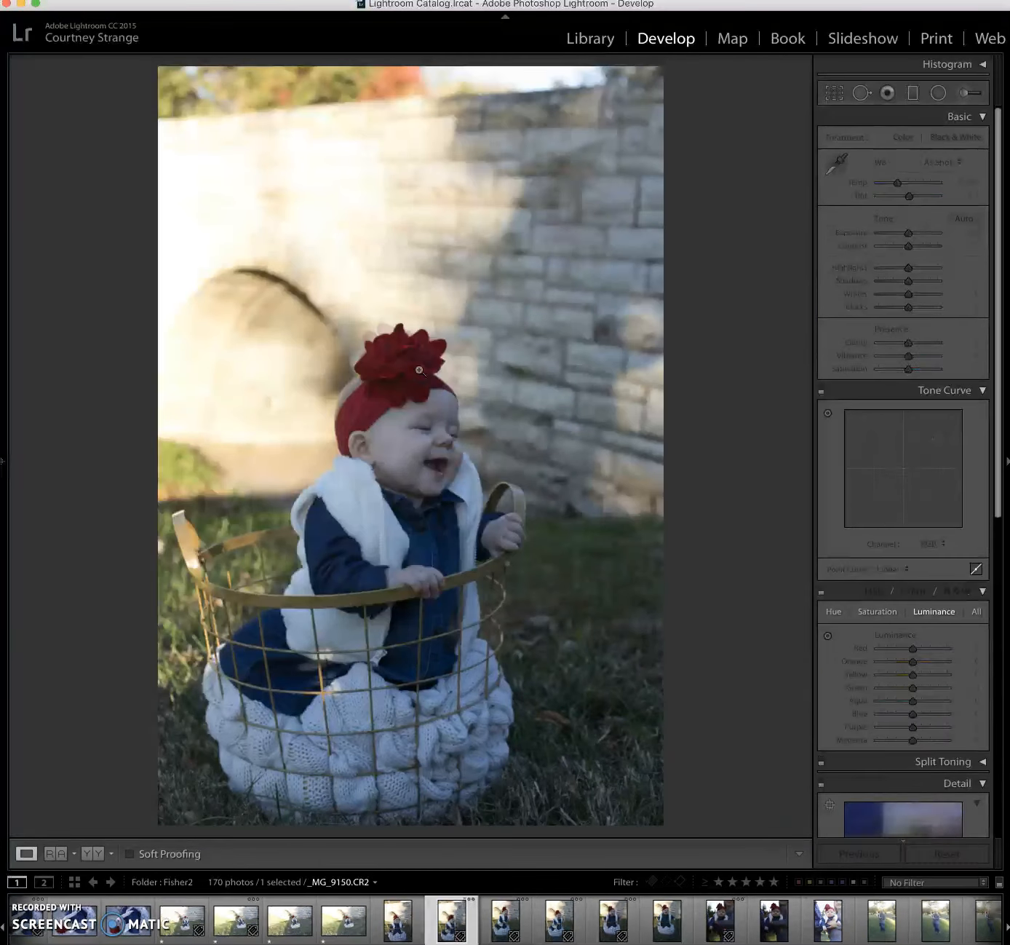
key("Left")
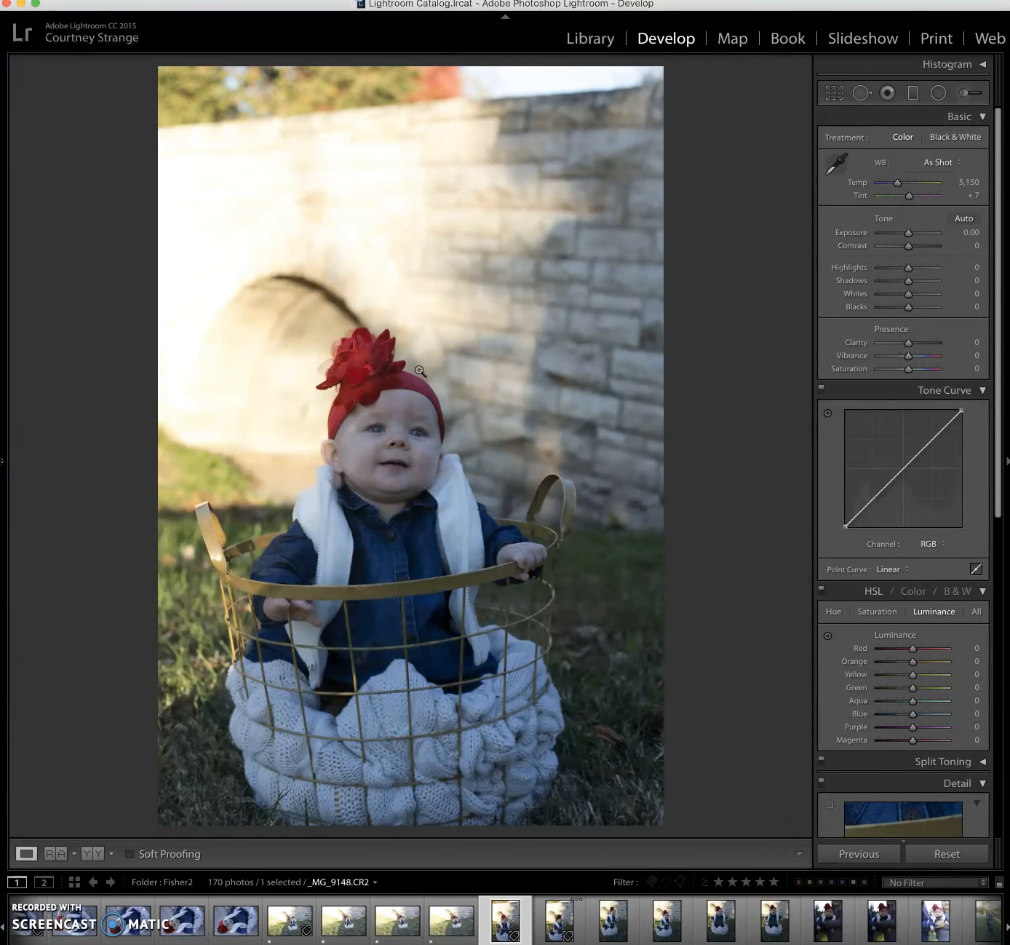
left_click(398, 427)
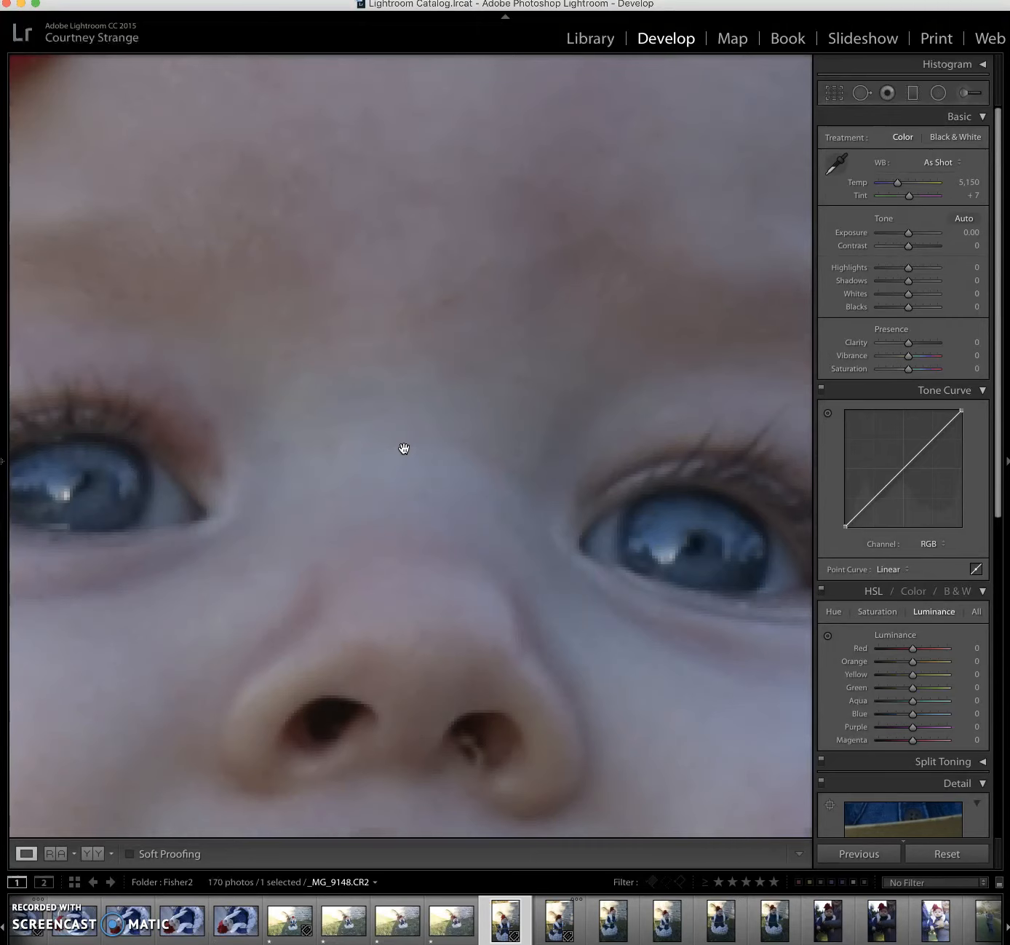
left_click(415, 451)
key("1")
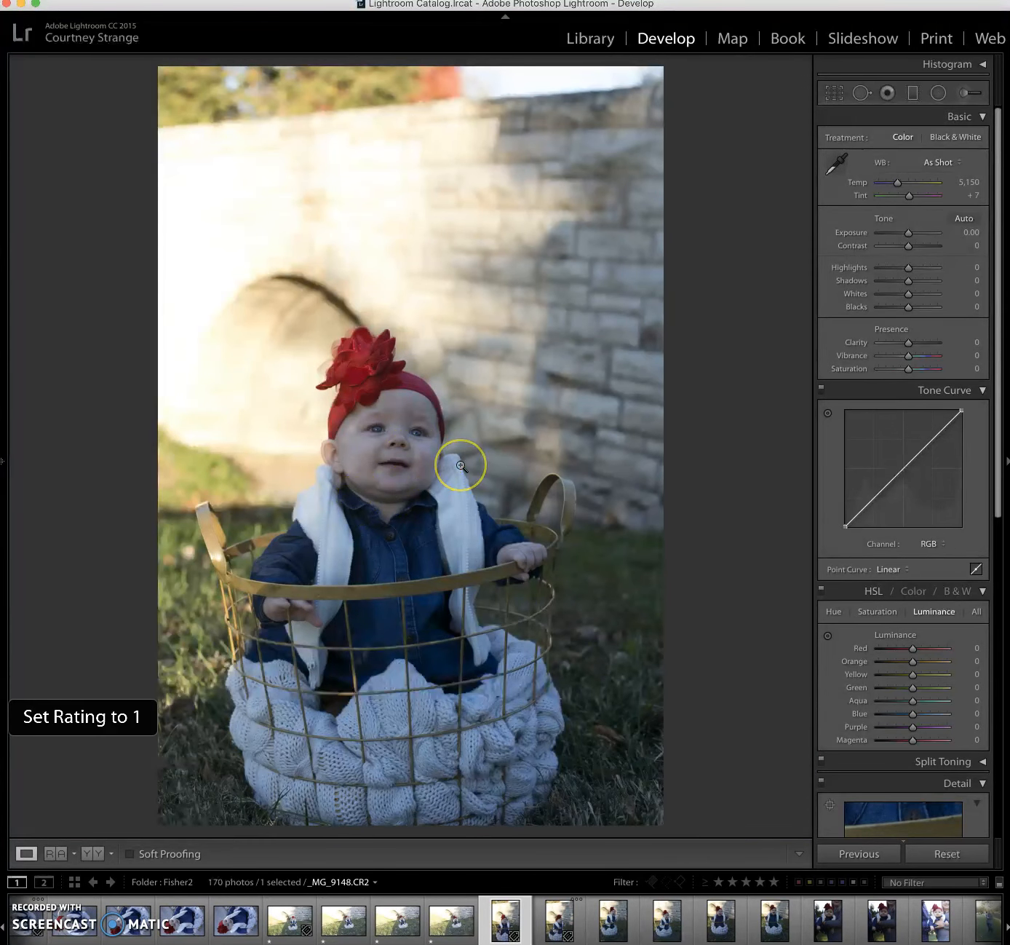
Pass over the remaining upright basket shots without rating them and advance to the held-baby close-up _MG_9156
key("Right")
key("Right")
key("Right")
key("Right")
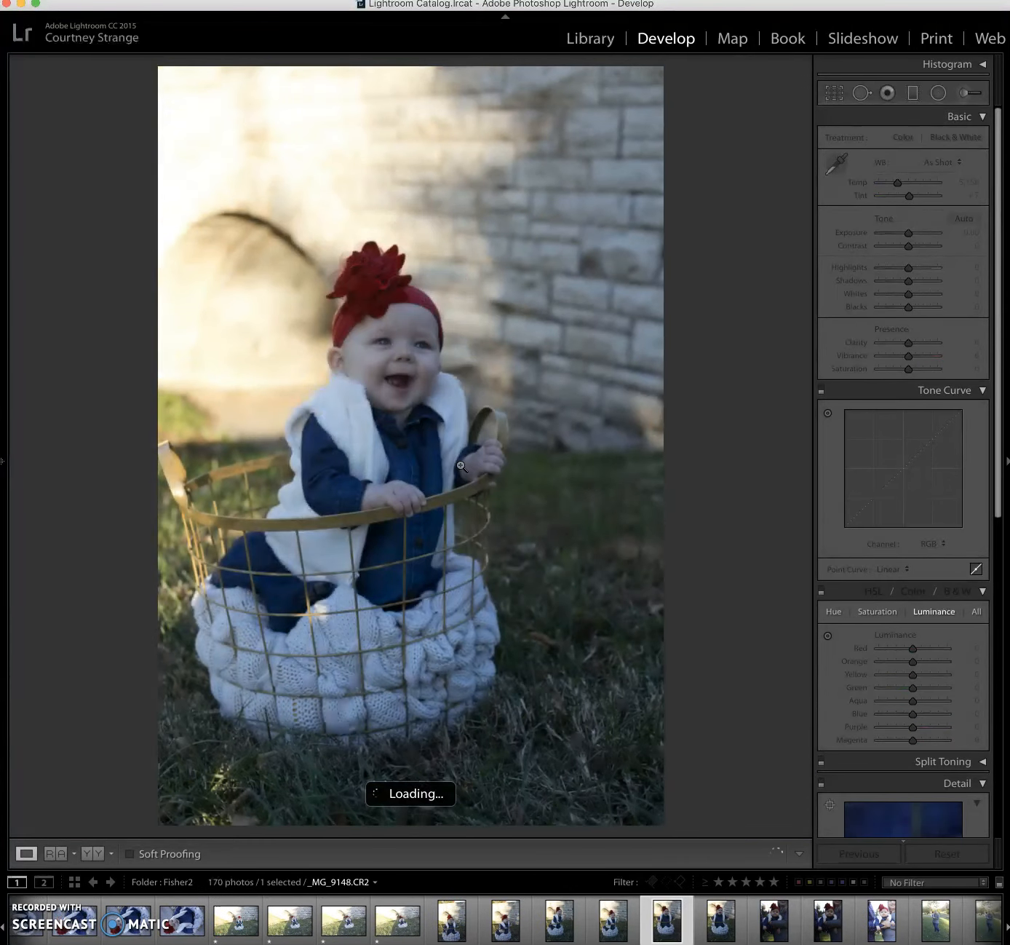
key("Right")
key("Right")
key("Right")
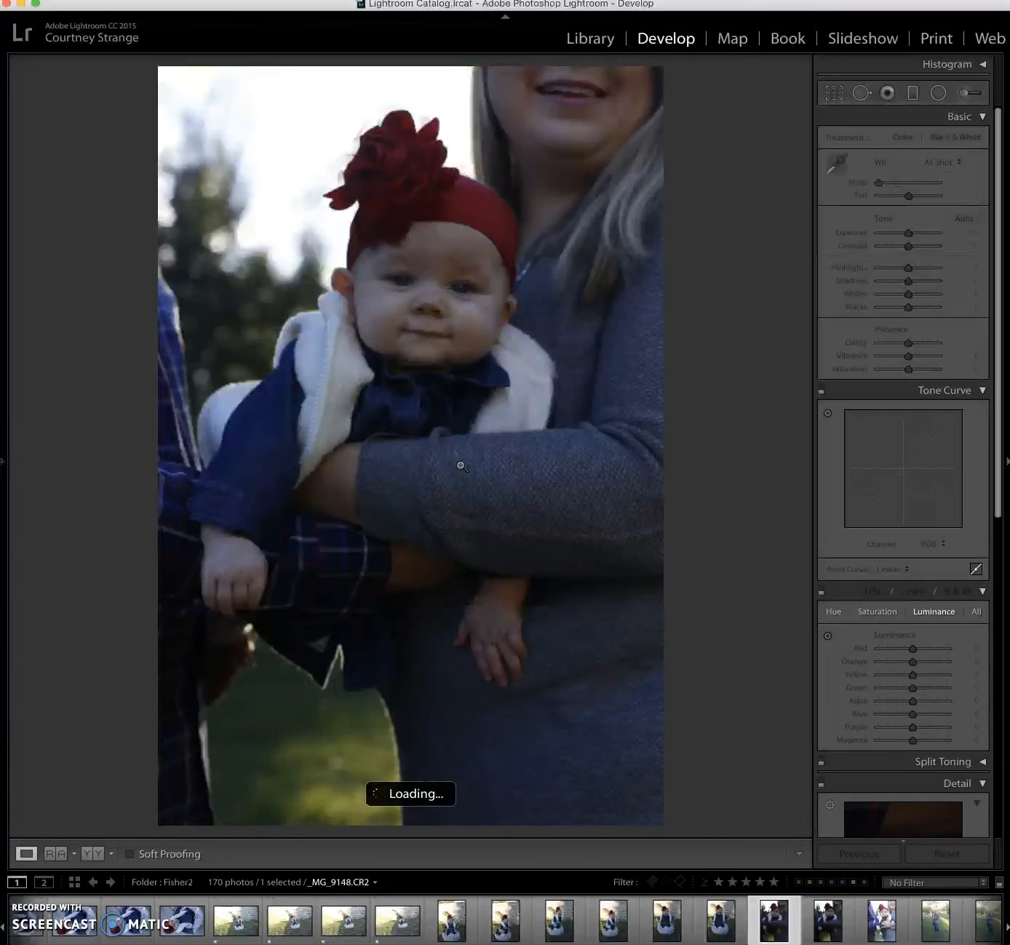
key("Right")
key("Right")
key("Right")
key("Right")
key("Right")
key("Right")
key("Right")
key("Right")
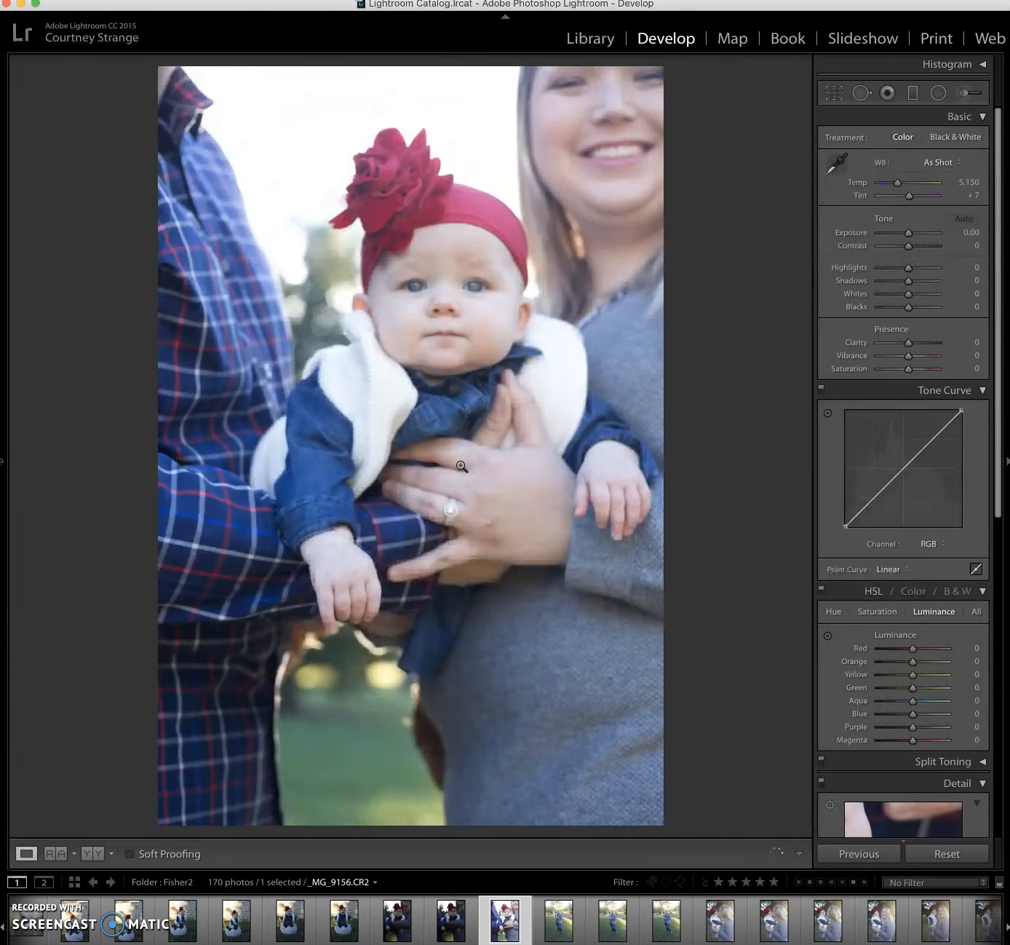
Compare the close-ups of the baby held between her parents, starting at _MG_9154, and give the keeper one star
key("Left")
key("Left")
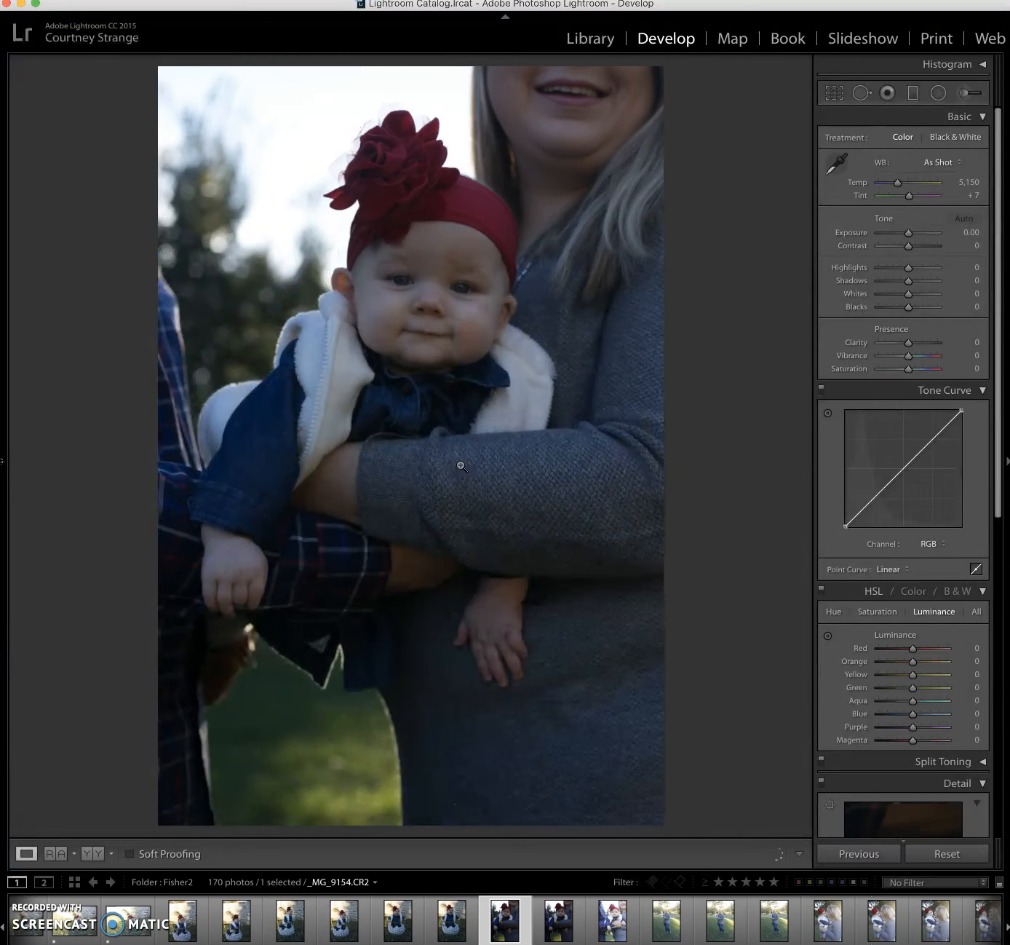
key("Right")
key("1")
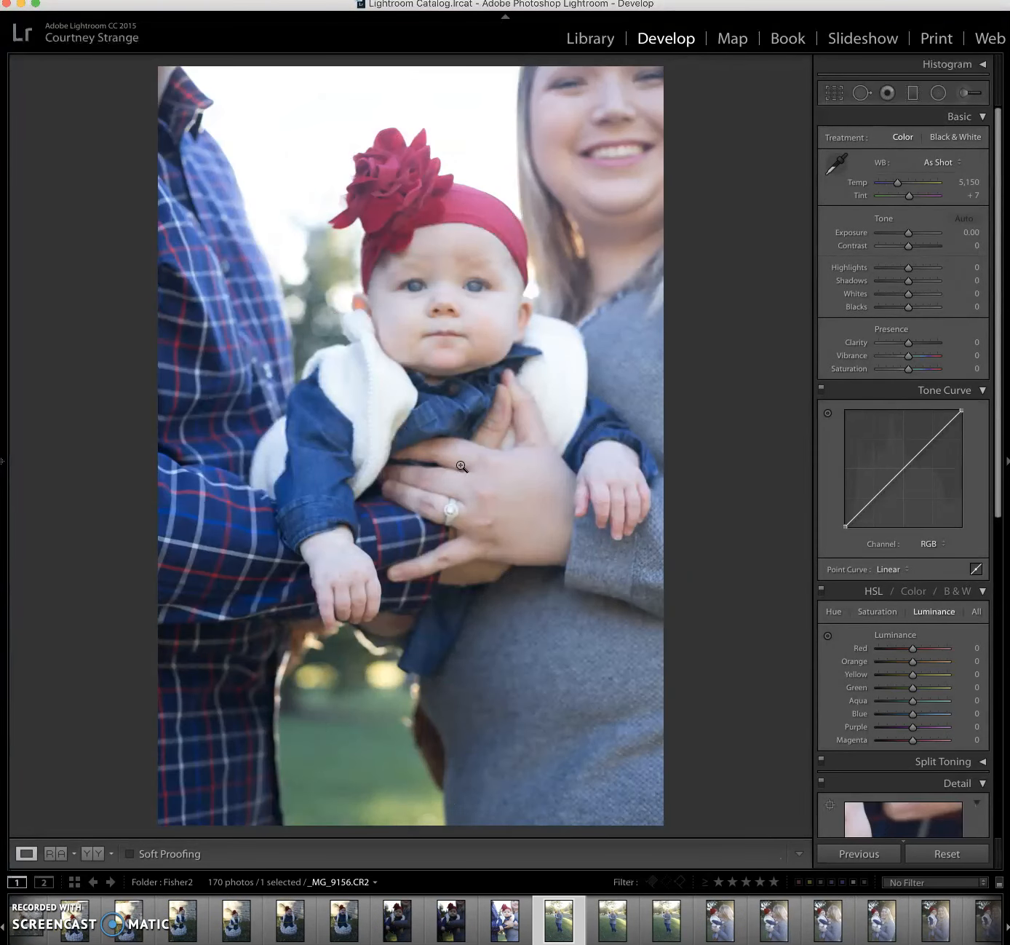
Give the full-length mother-and-baby shots _MG_9157 to _MG_9159 one star each
key("Right")
key("Right")
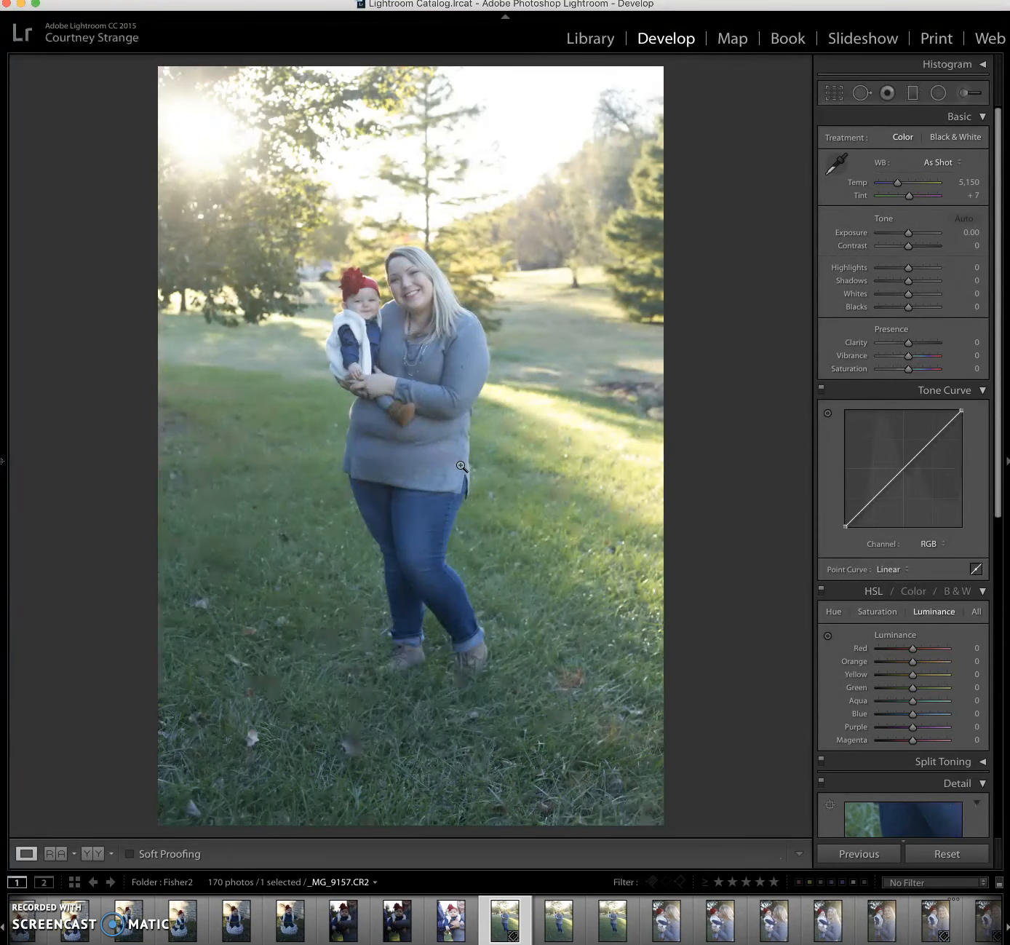
key("1")
key("Right")
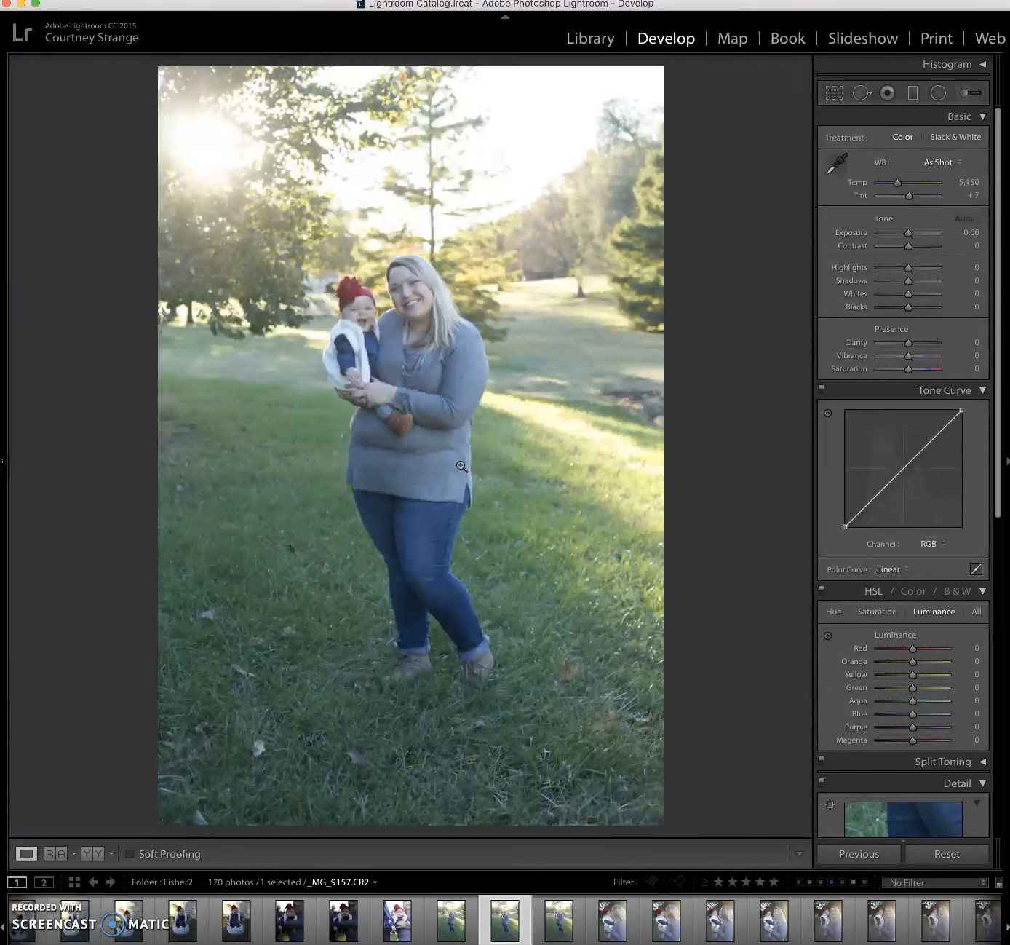
key("1")
key("Right")
key("1")
key("Left")
key("1")
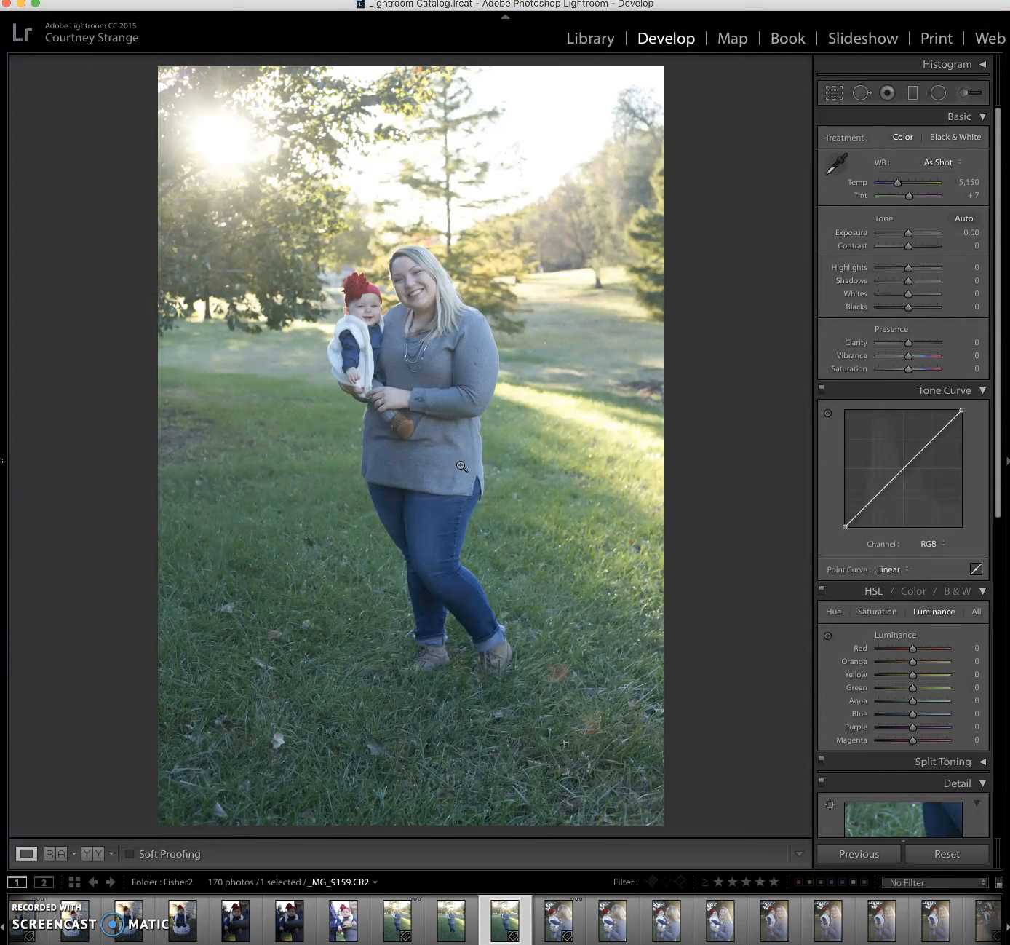
Clear the rating of _MG_9159 and magnify the mother's face to check her eyes
key("0")
left_click(412, 271)
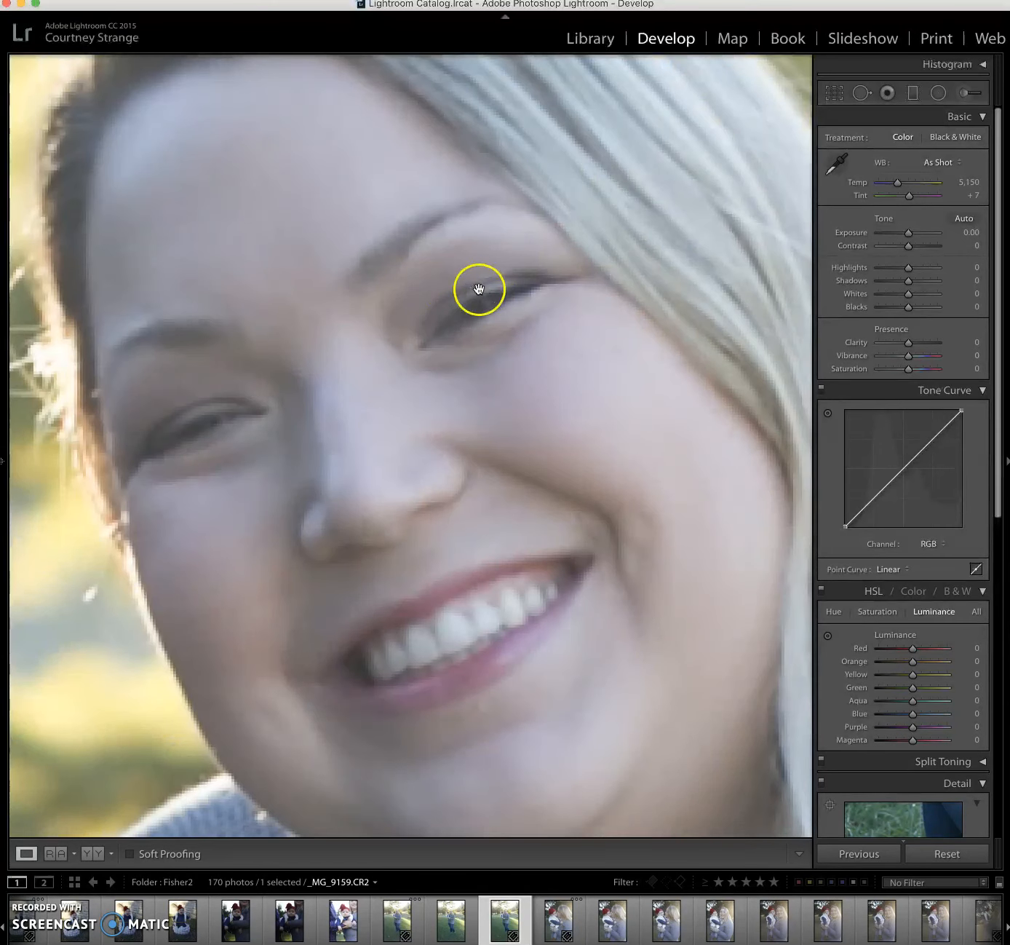
left_click(477, 287)
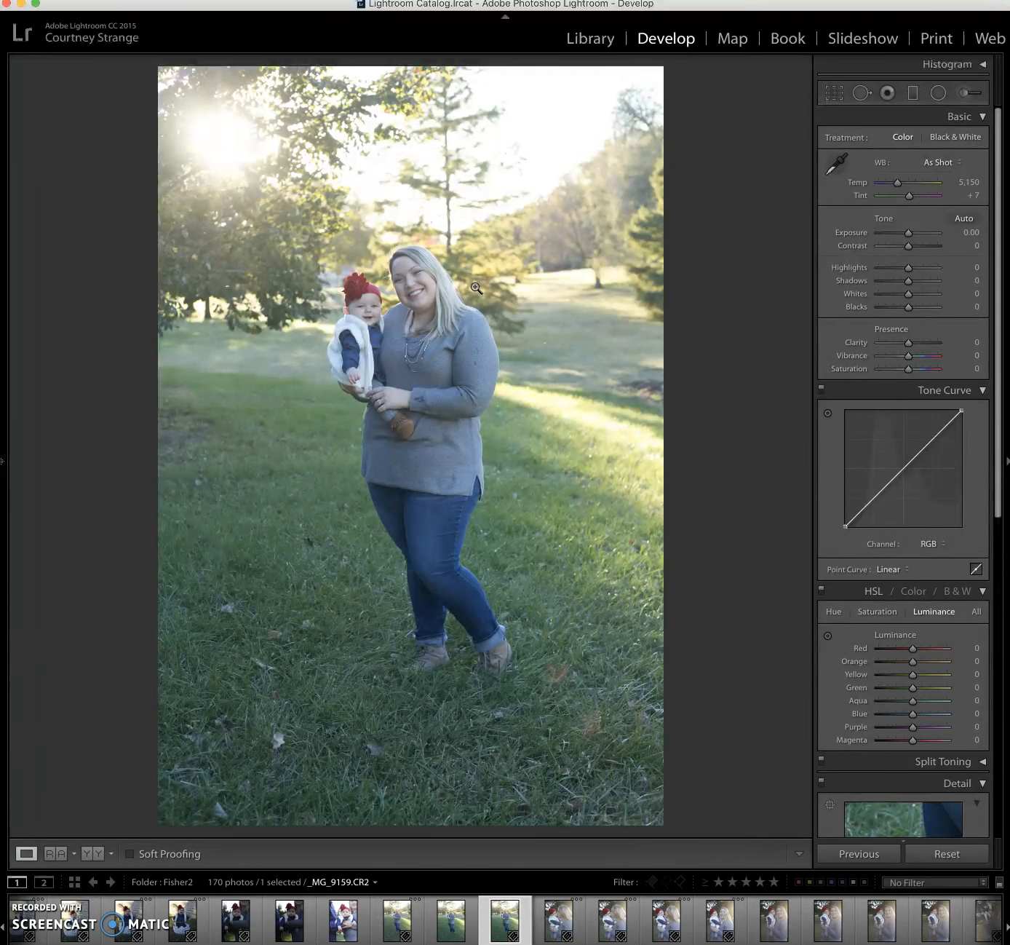
Give the kissing shot _MG_9160 one star, and try one star on the smiling portrait _MG_9163 before clearing it
key("Right")
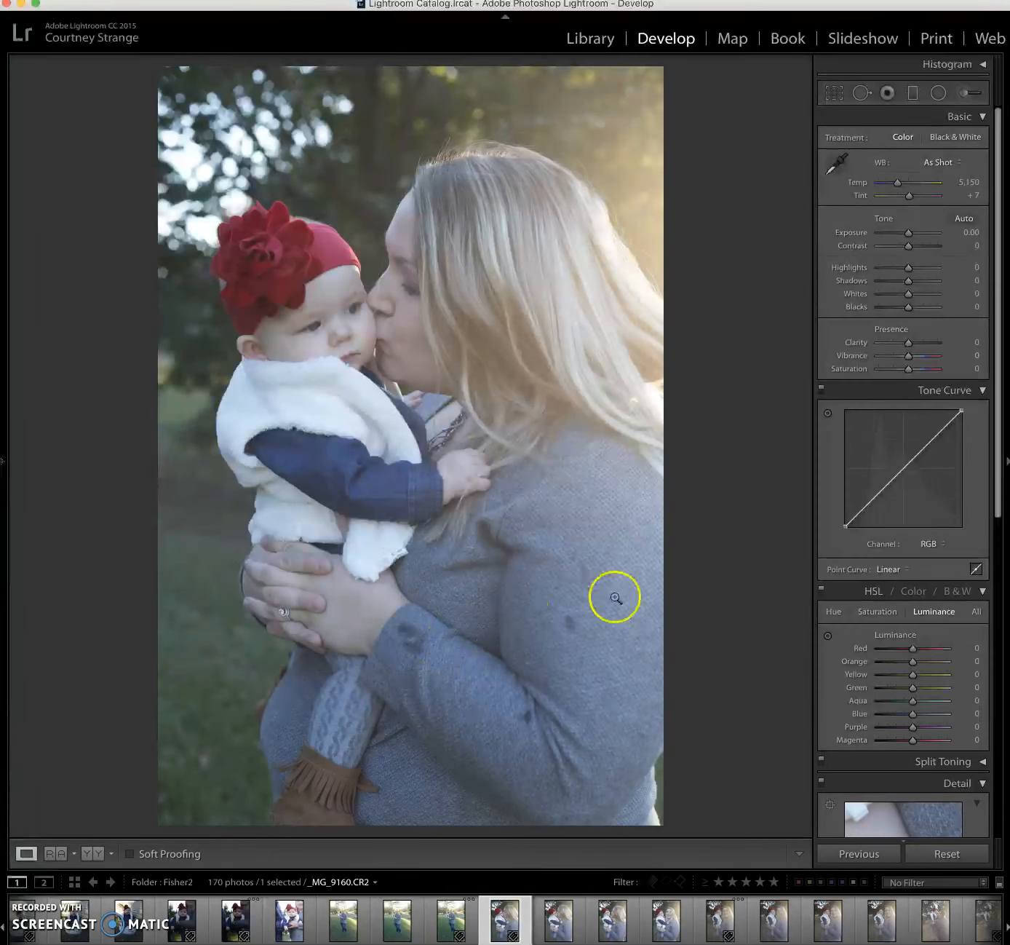
key("1")
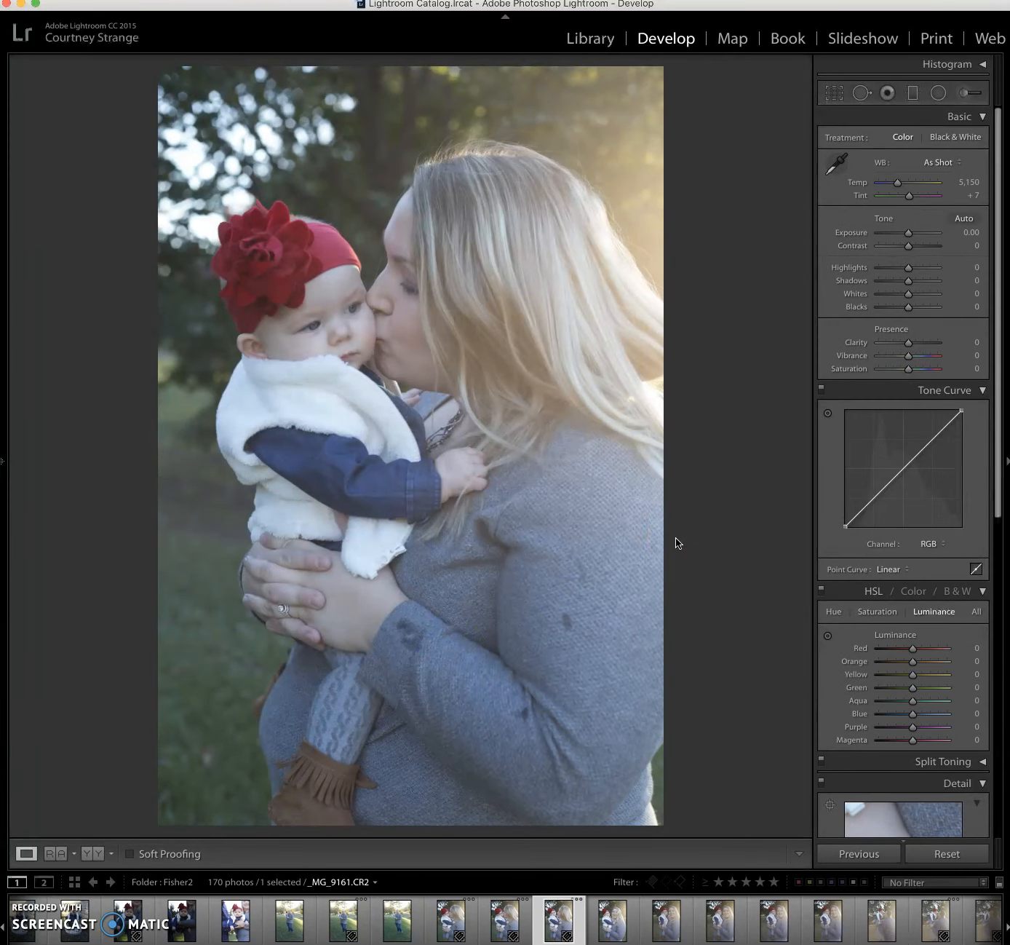
key("Right")
key("Right")
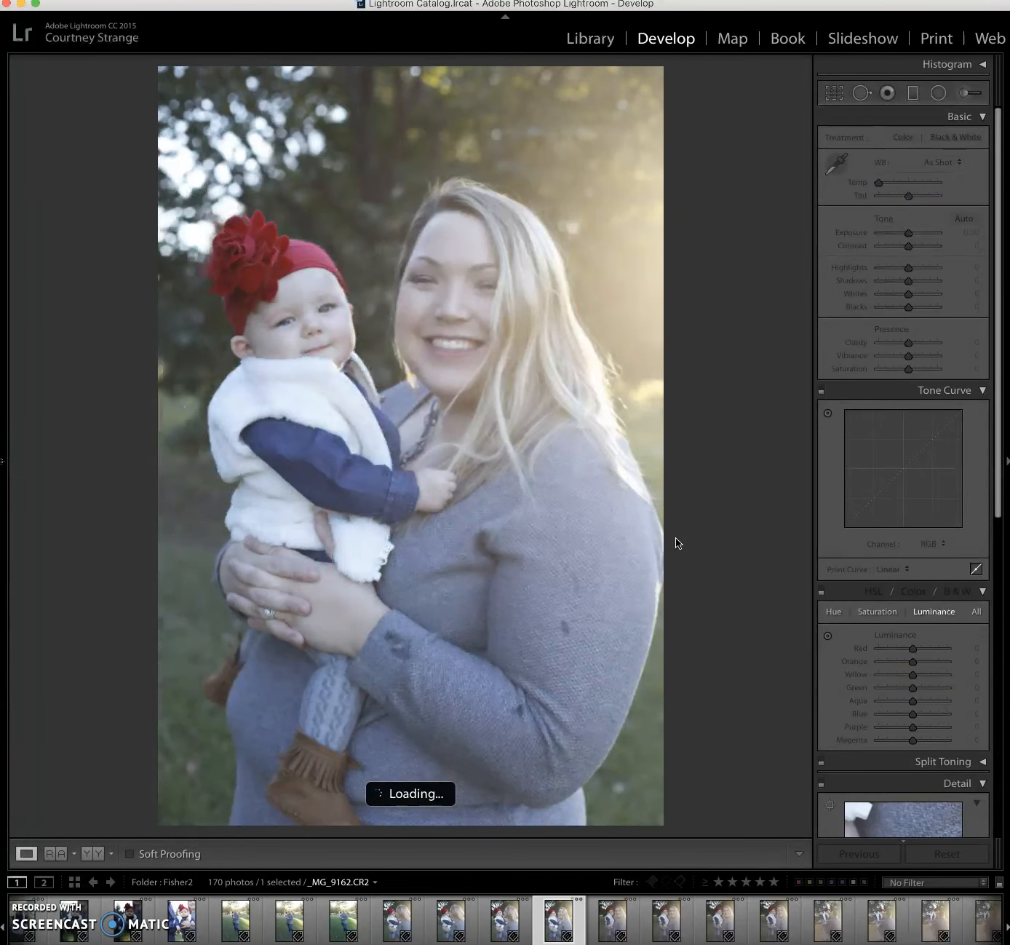
key("1")
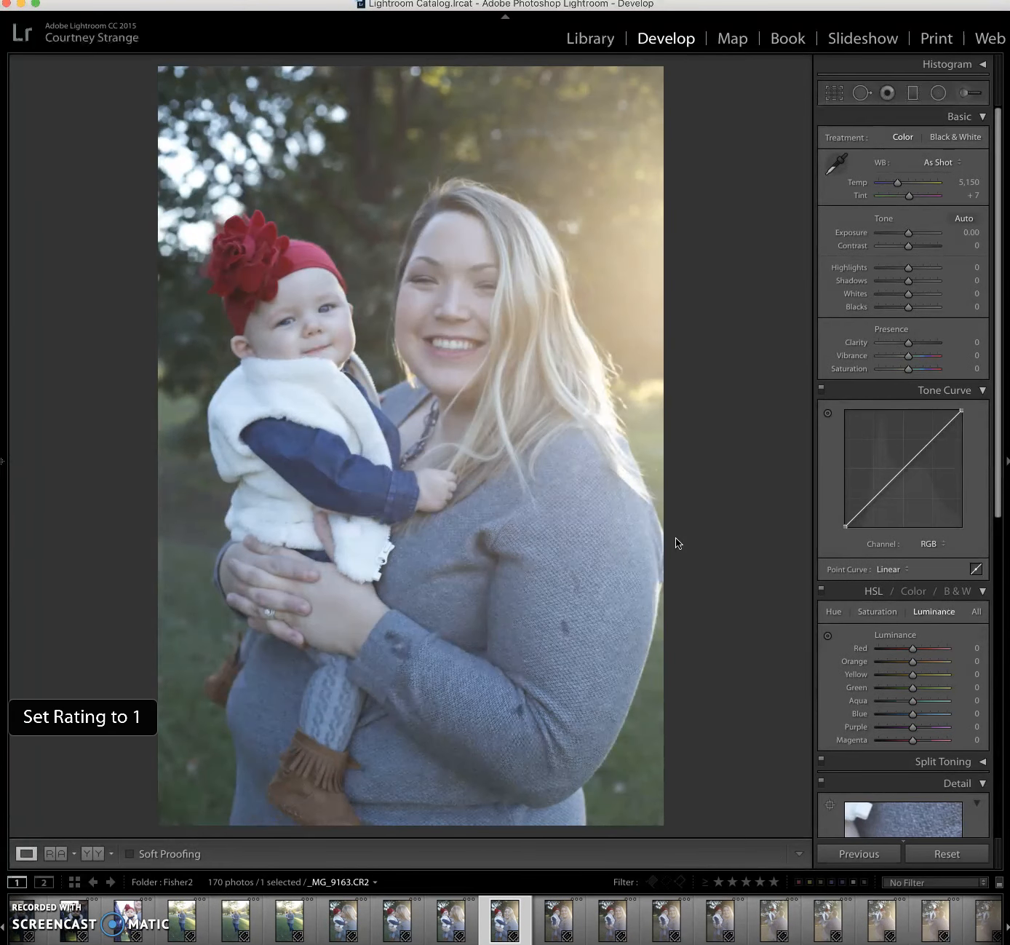
key("0")
Give the next mother-and-baby portrait one star and compare the following shots, _MG_9165 to _MG_9167
key("Right")
key("1")
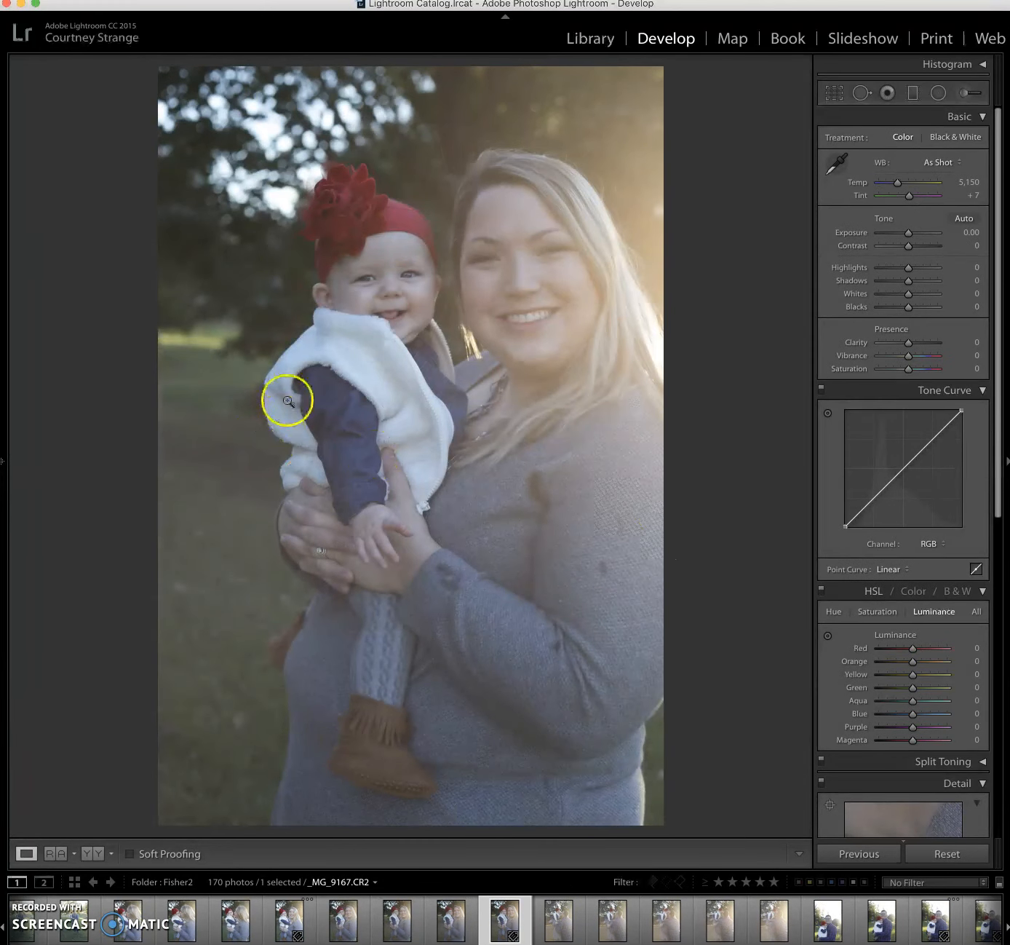
key("Left")
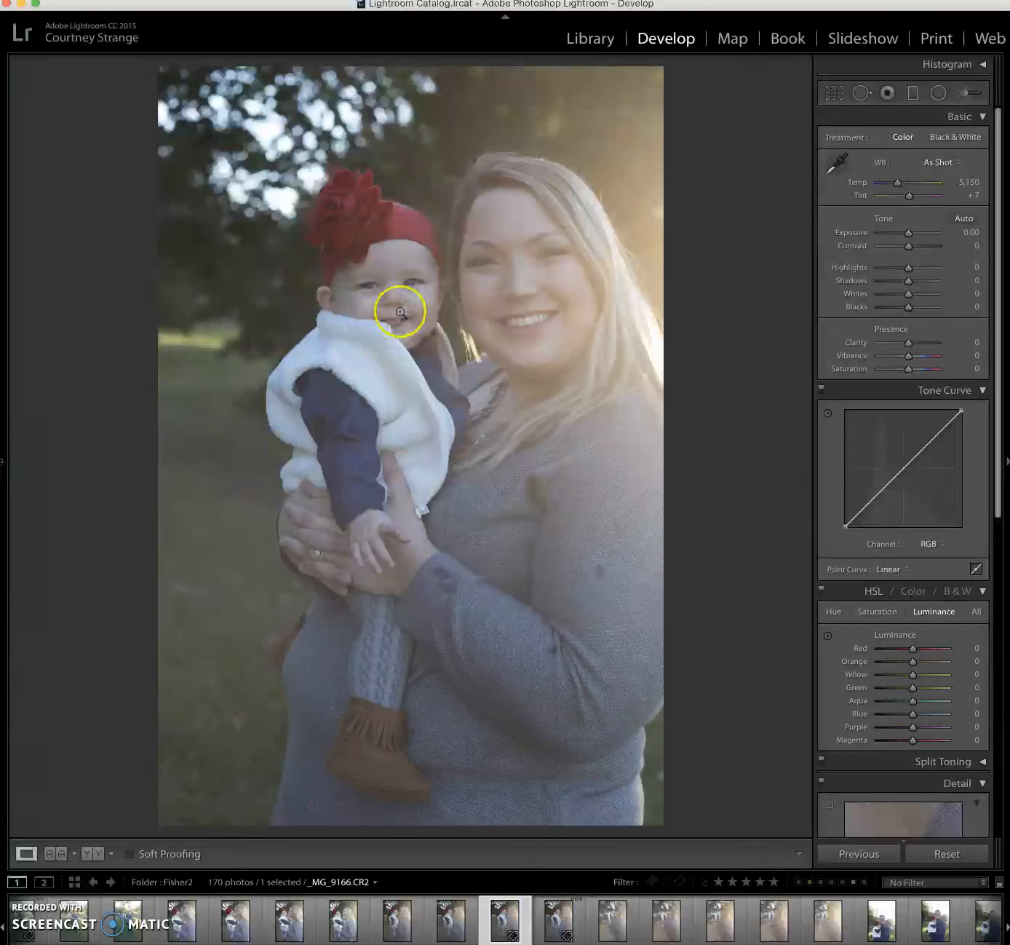
key("Left")
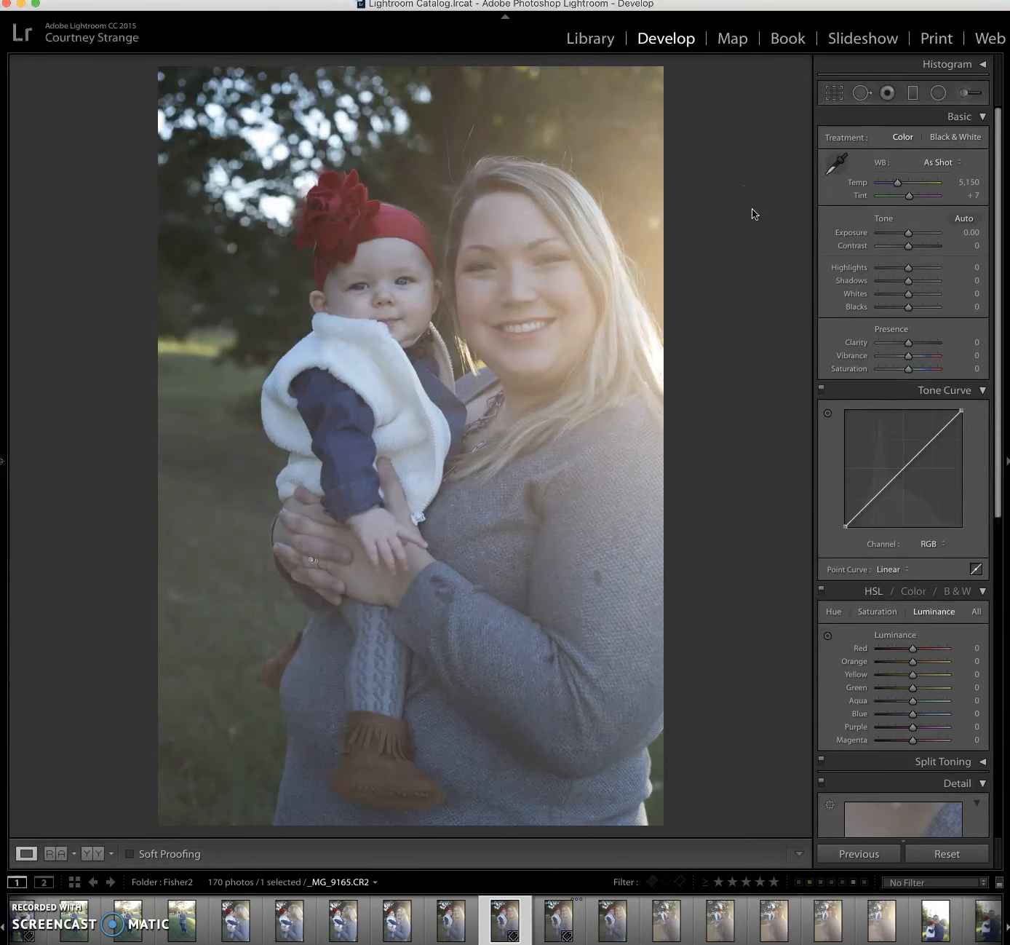
Crop _MG_9165 at its original aspect ratio to a tighter frame around the mother's and baby's faces and upper bodies
left_click(835, 92)
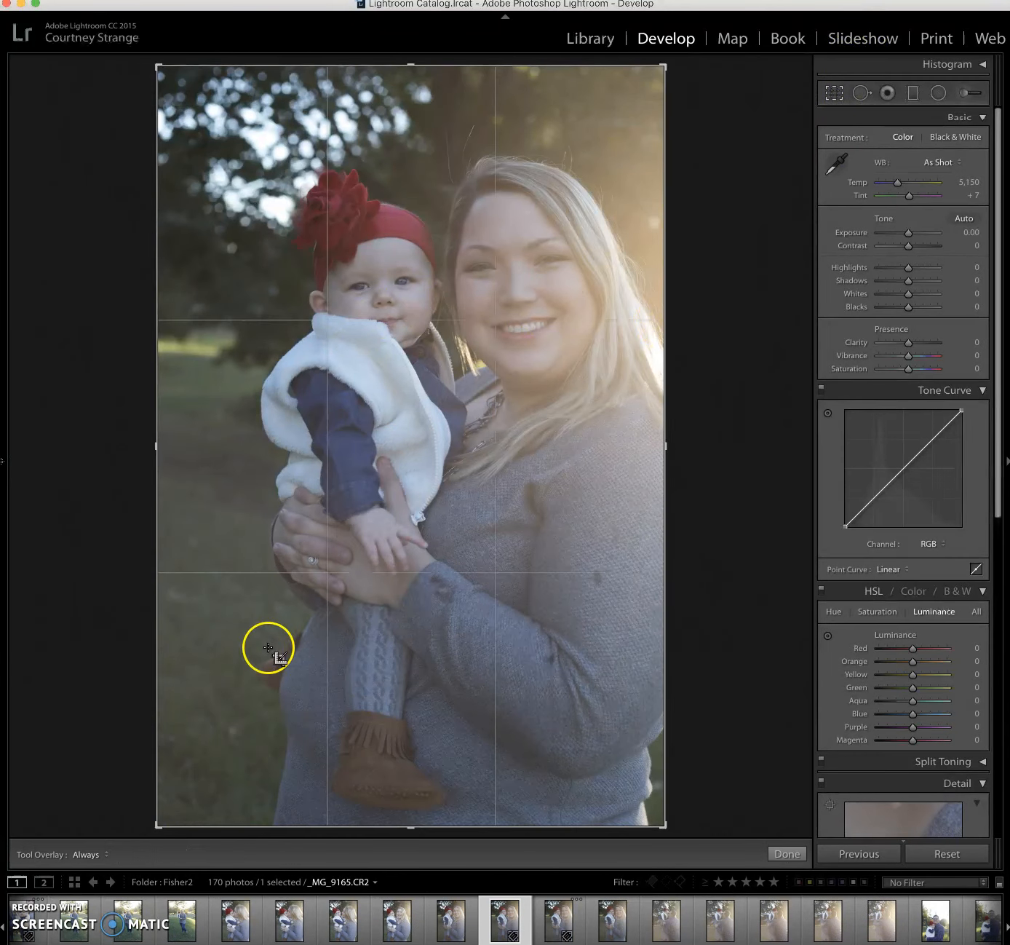
left_click_drag(159, 830, 219, 813)
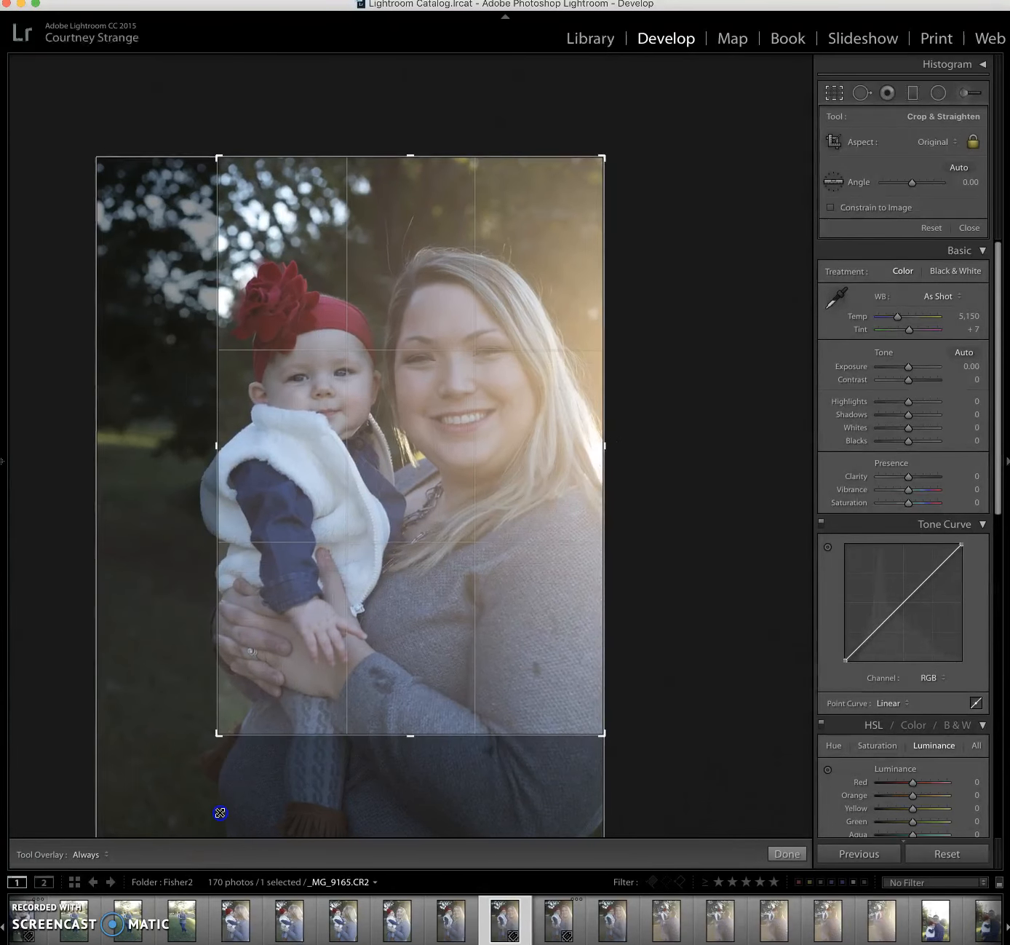
left_click_drag(326, 735, 332, 719)
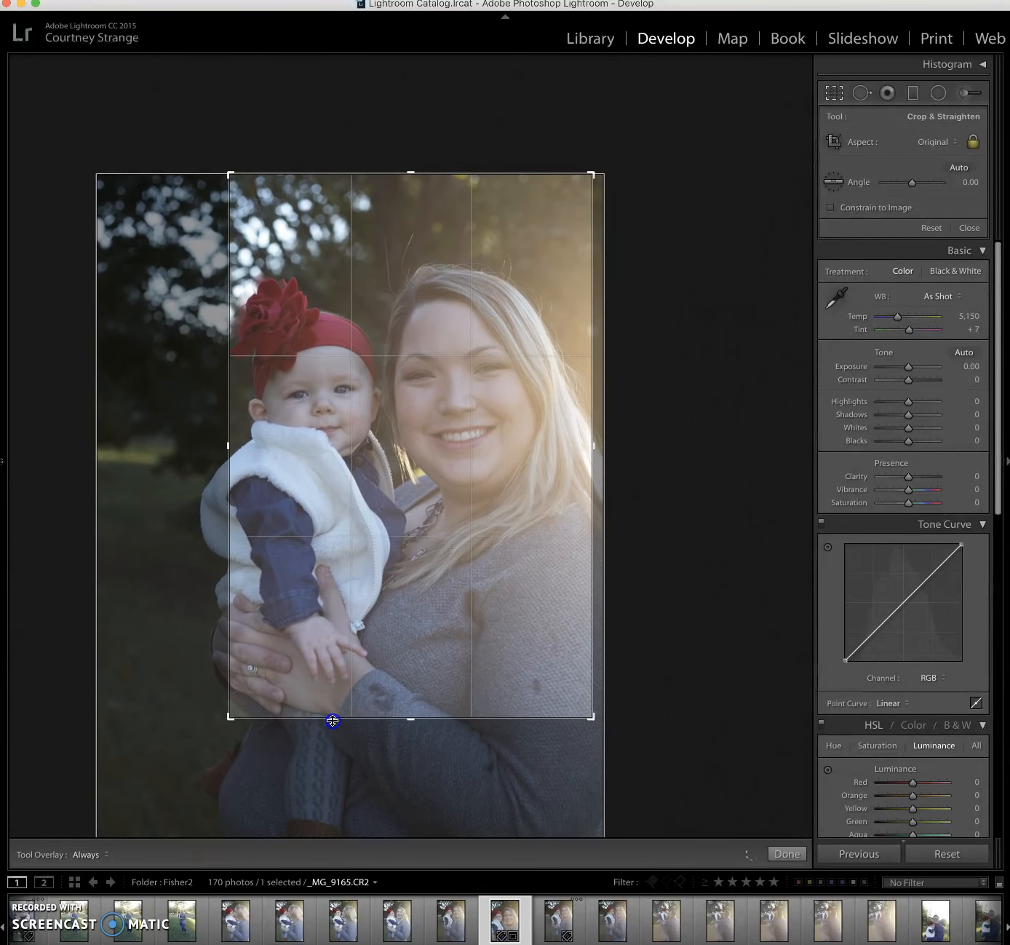
left_click_drag(402, 612, 396, 601)
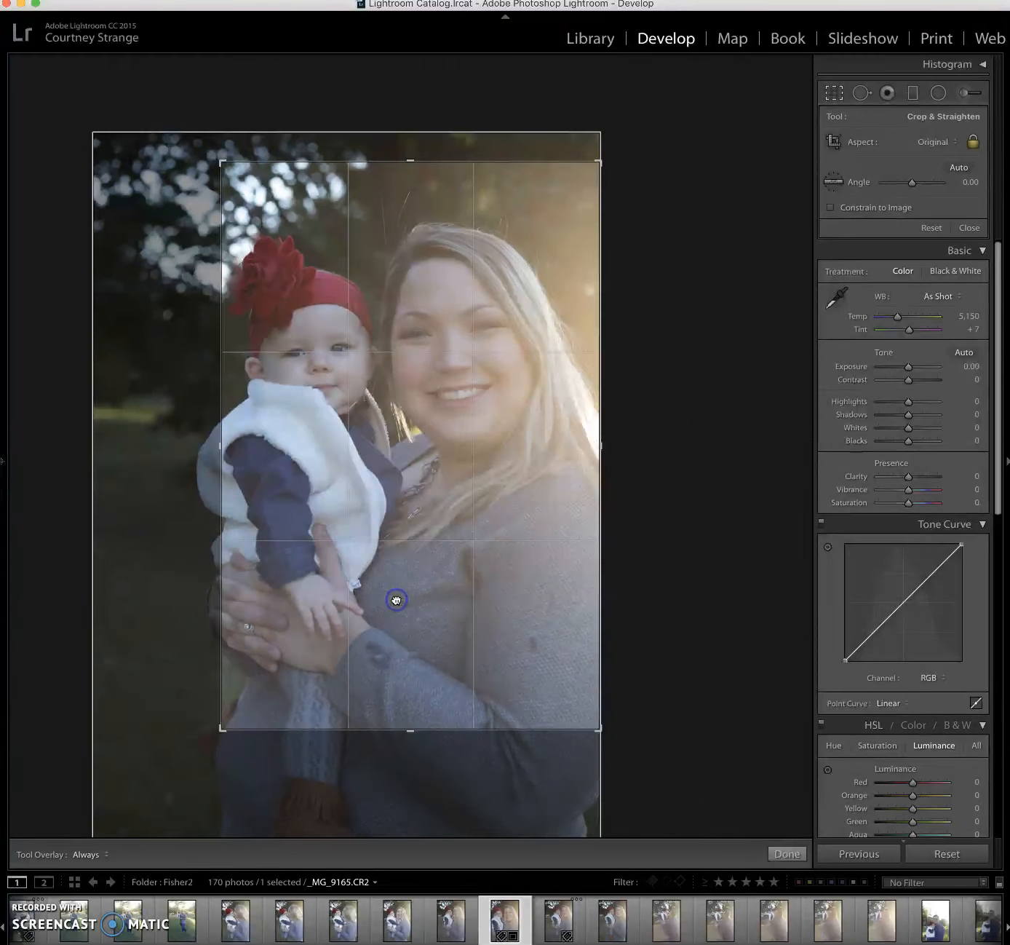
key("Return")
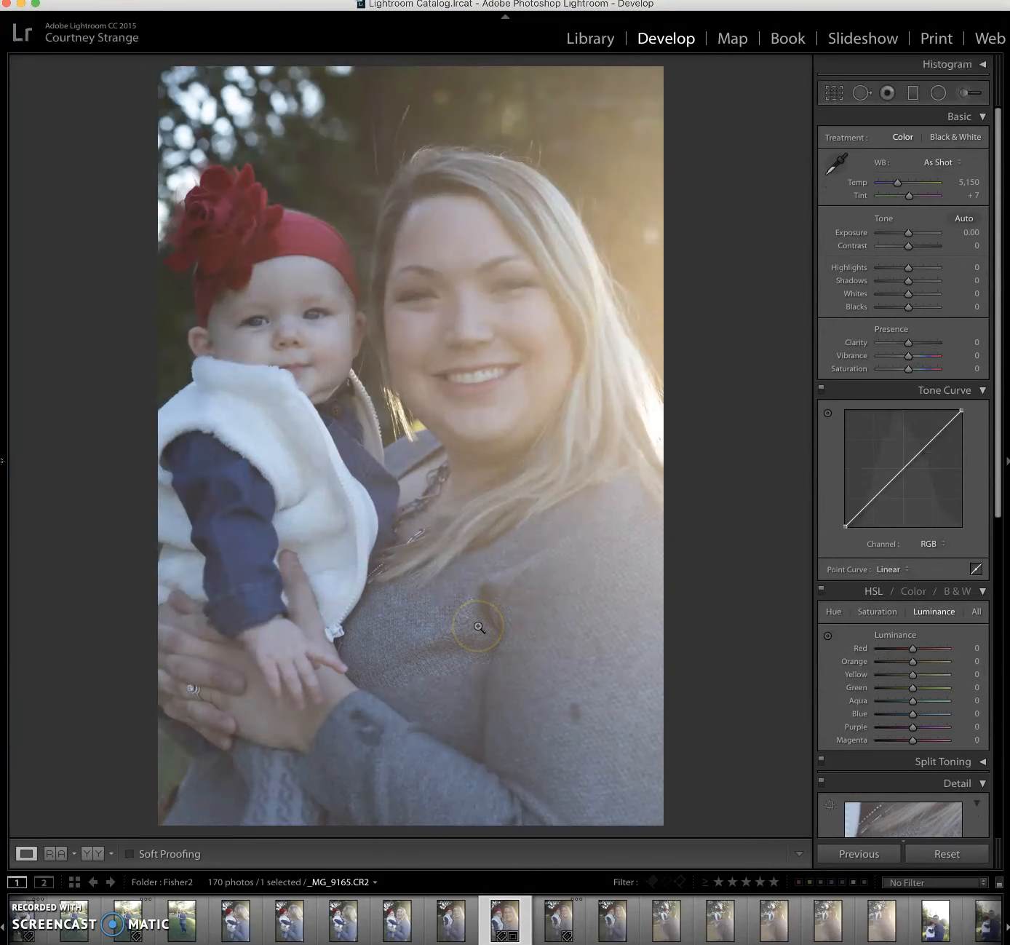
Compare the cropped _MG_9165 with its neighbouring shots, give it one star, and continue to _MG_9167
key("Right")
key("Left")
key("Left")
key("Right")
key("shift+1")
key("Right")
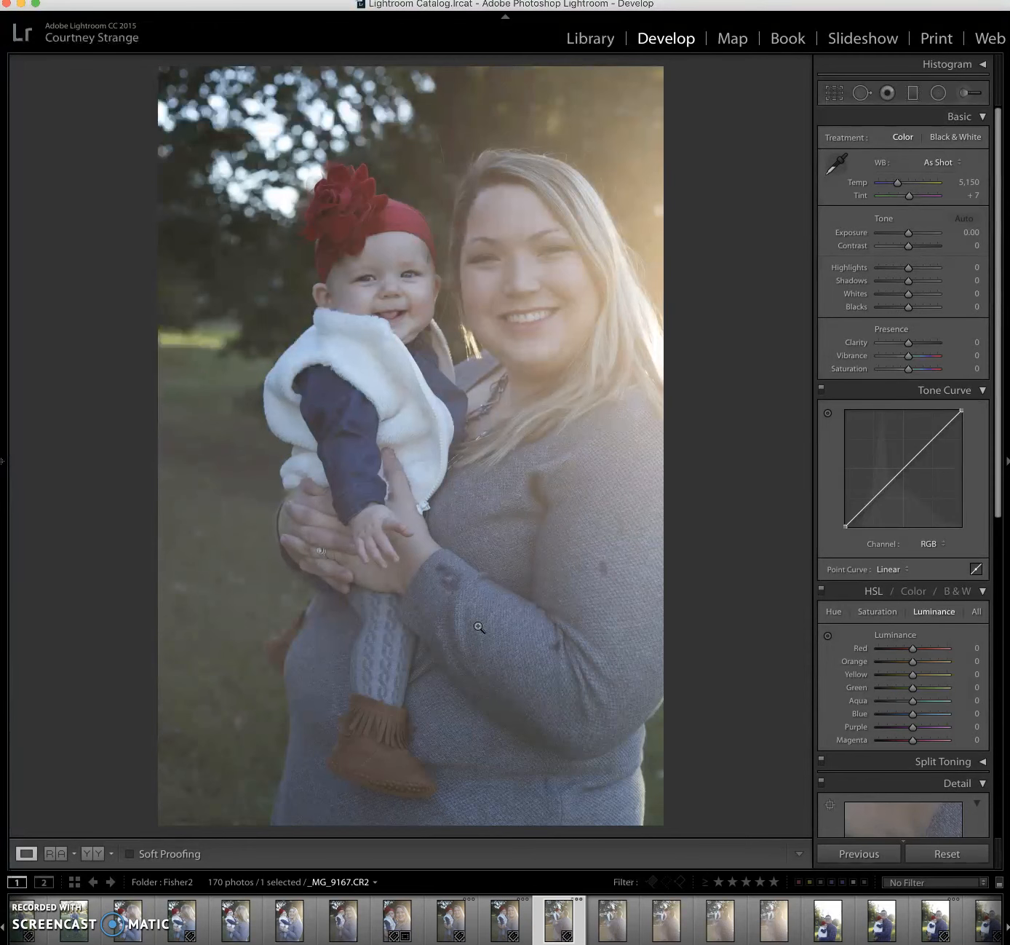
Give one star to _MG_9168, the father facing the lifted baby, and continue past the similar shots to _MG_9174
key("Right")
key("Right")
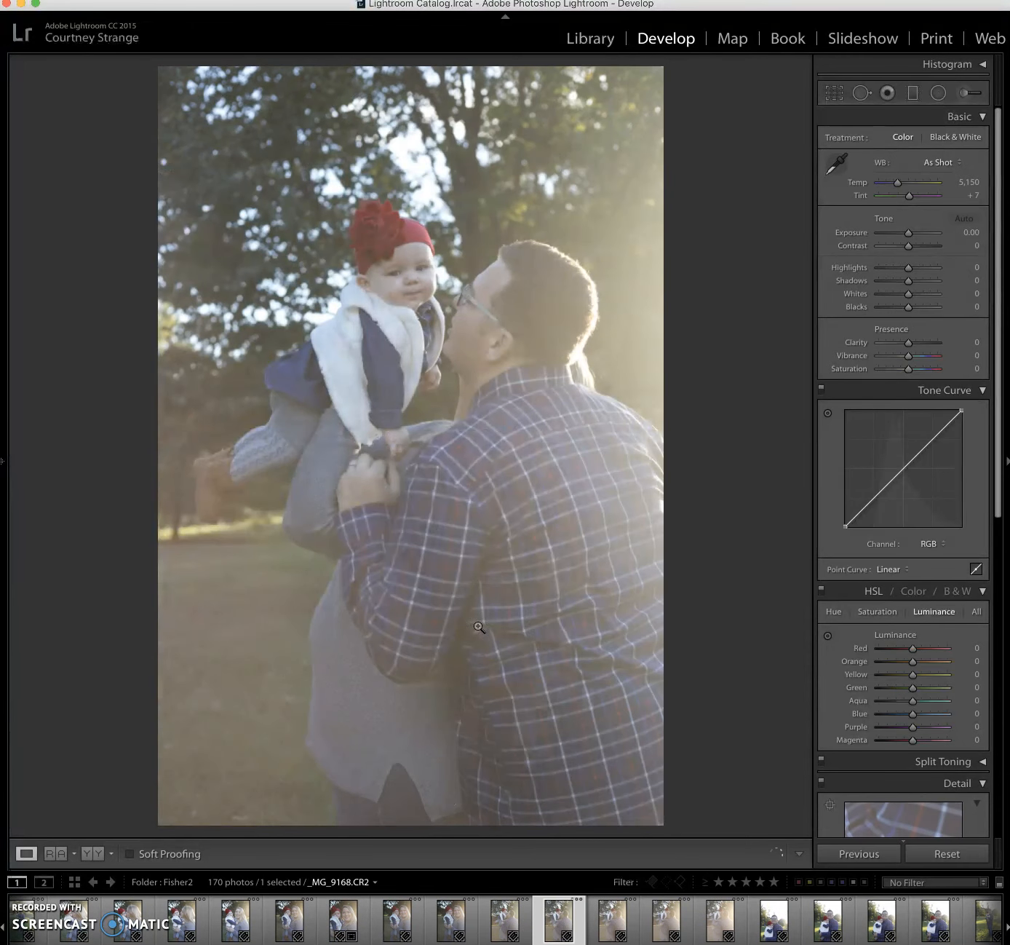
key("shift+1")
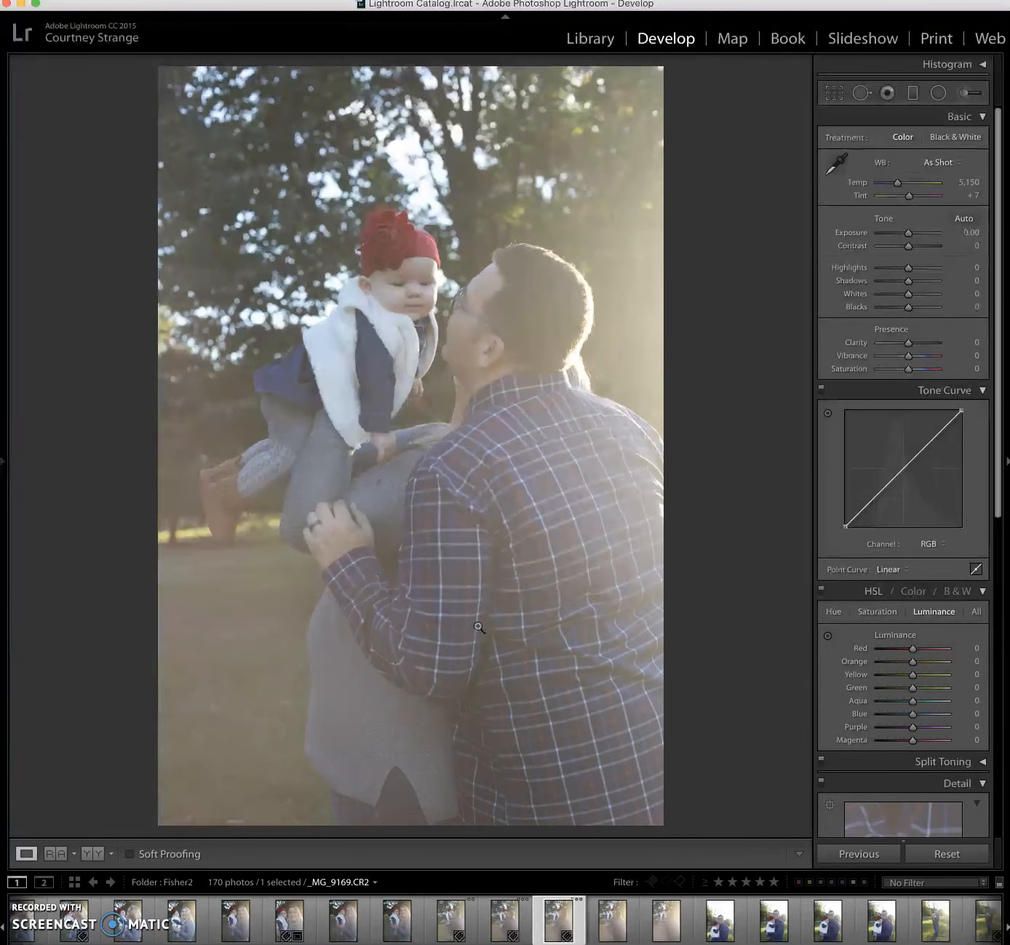
key("Right")
key("Right")
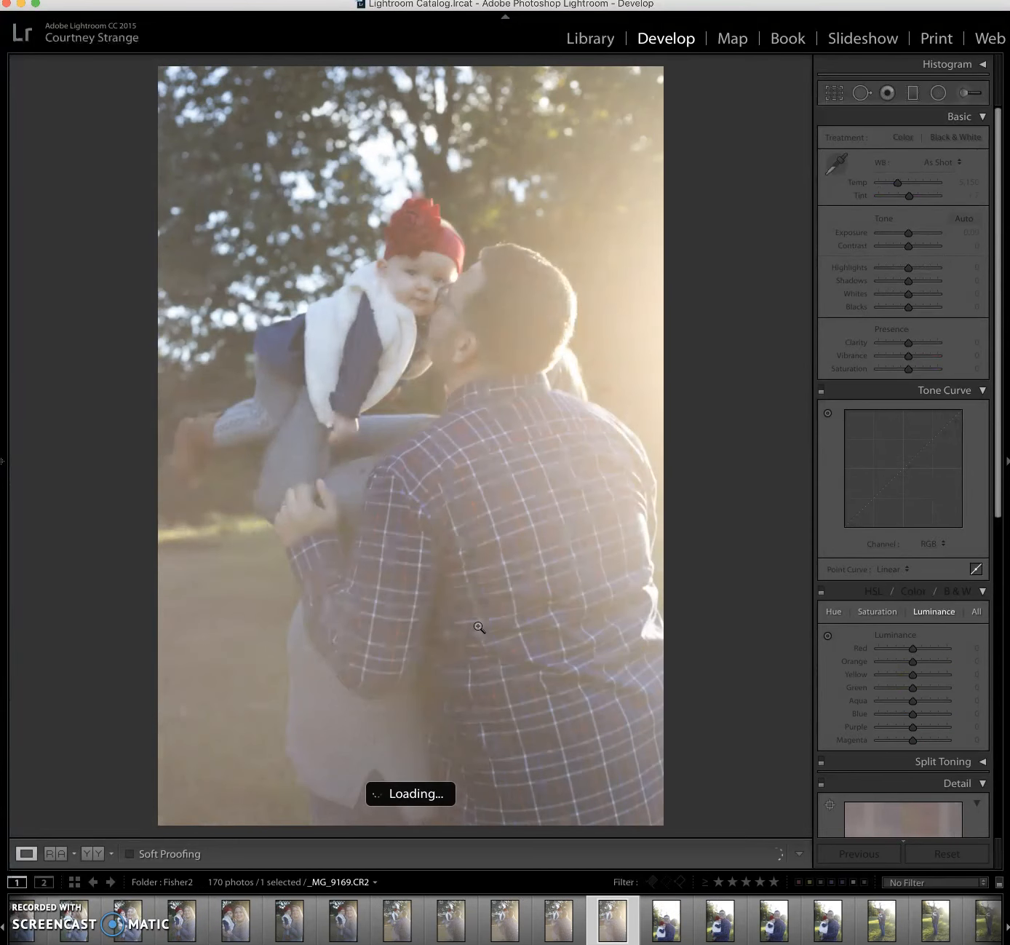
key("Right")
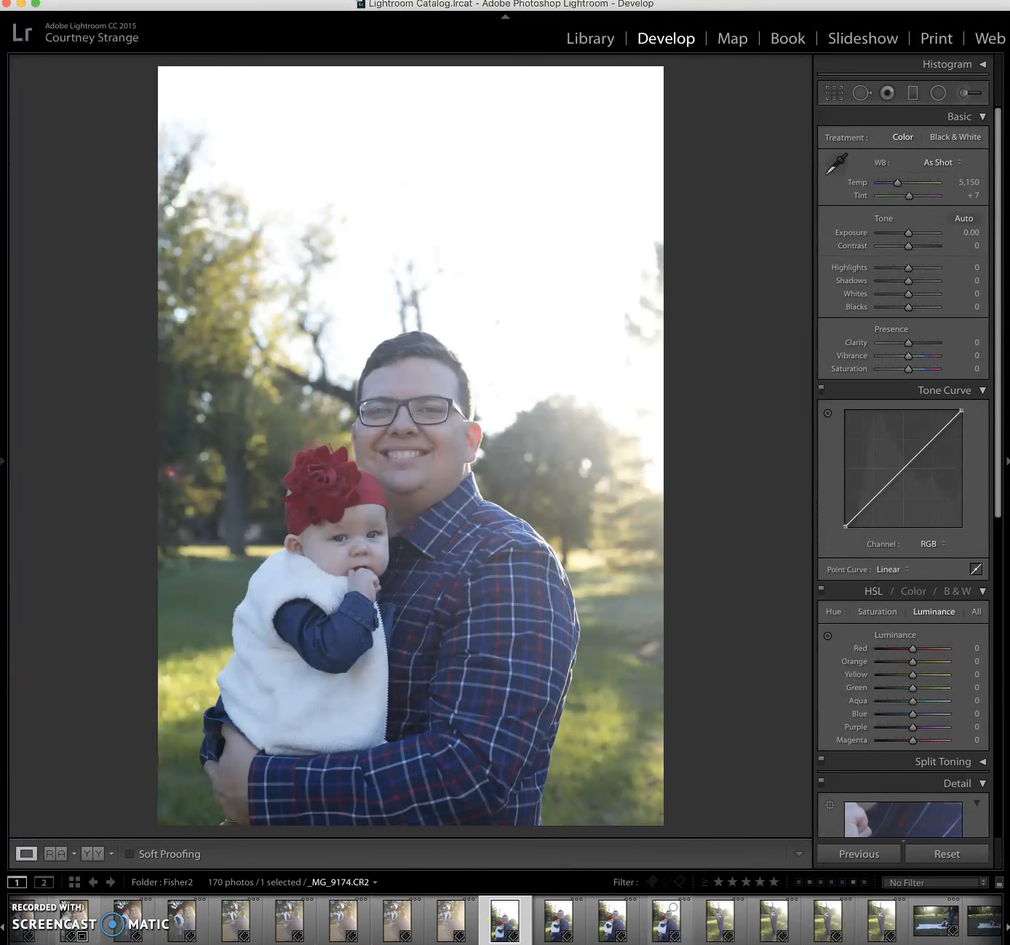
Filter the filmstrip to photos rated one star and higher, and look over the keepers
left_click(720, 882)
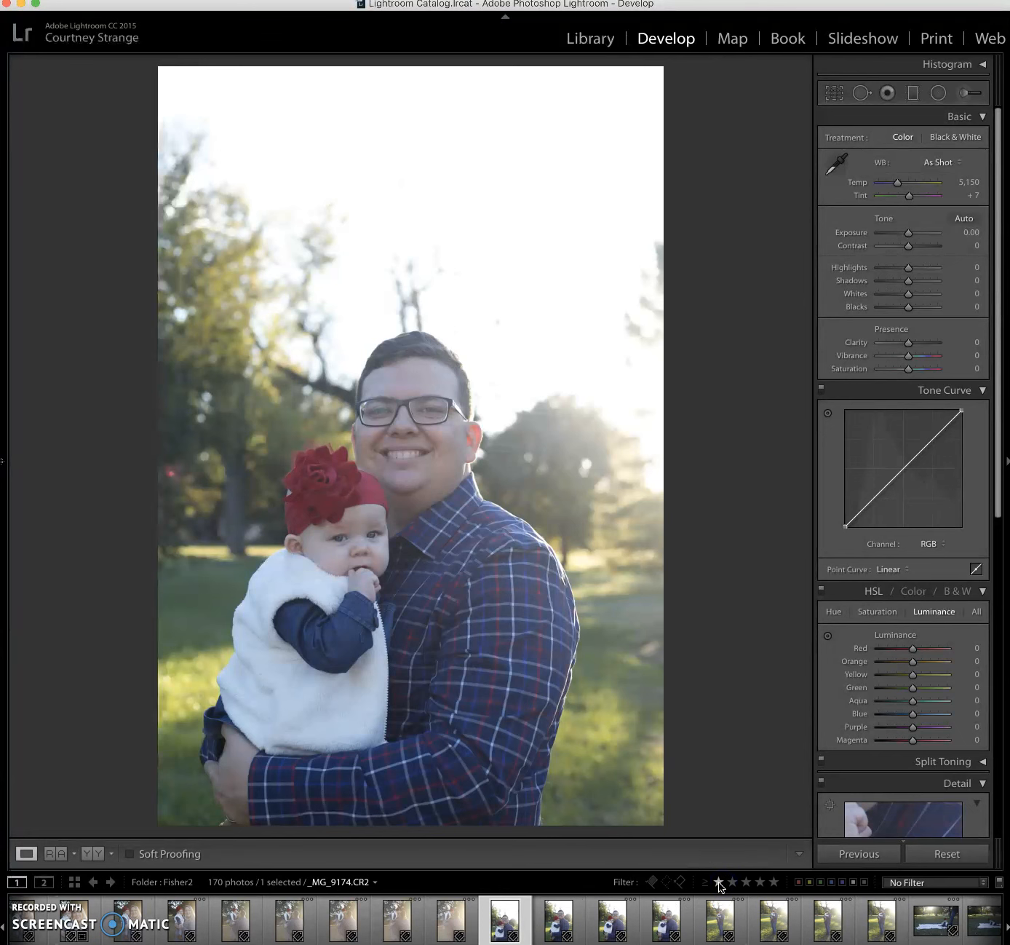
left_click(718, 883)
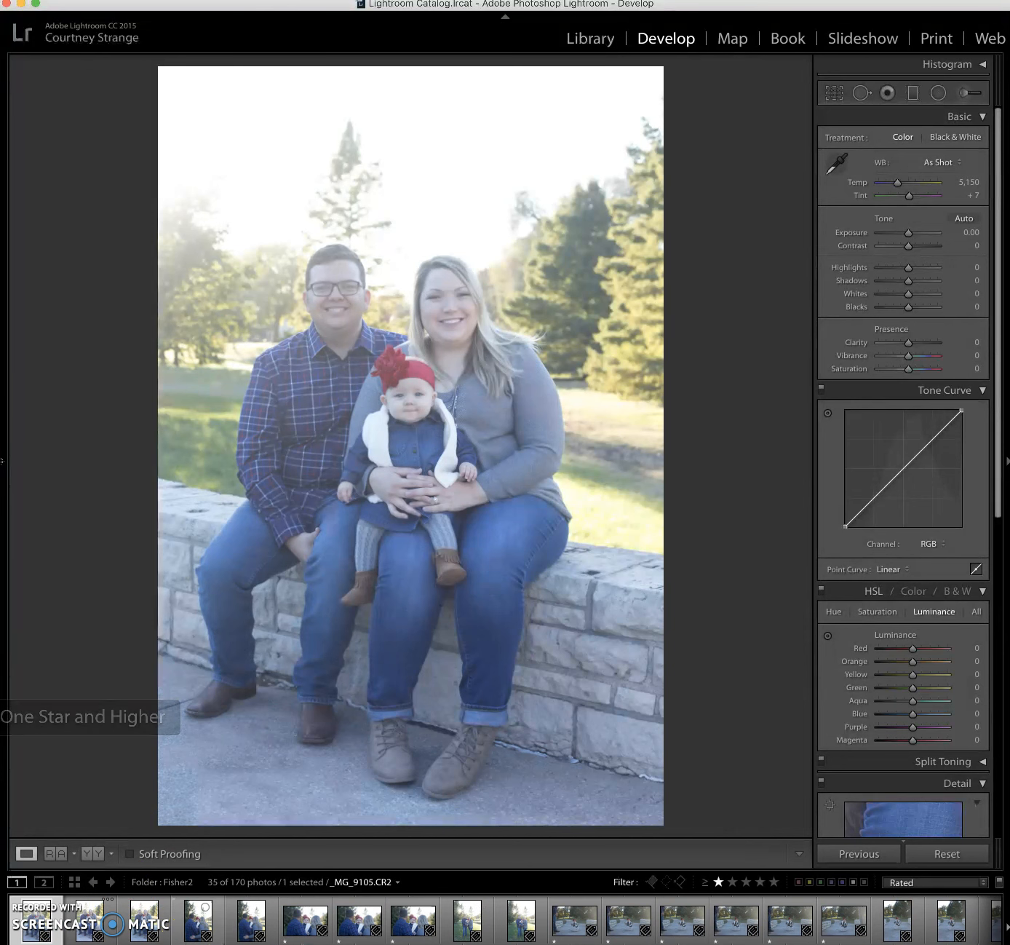
scroll(506, 920, "right", 4)
scroll(505, 921, "right", 8)
scroll(505, 921, "left", 12)
scroll(505, 920, "right", 6)
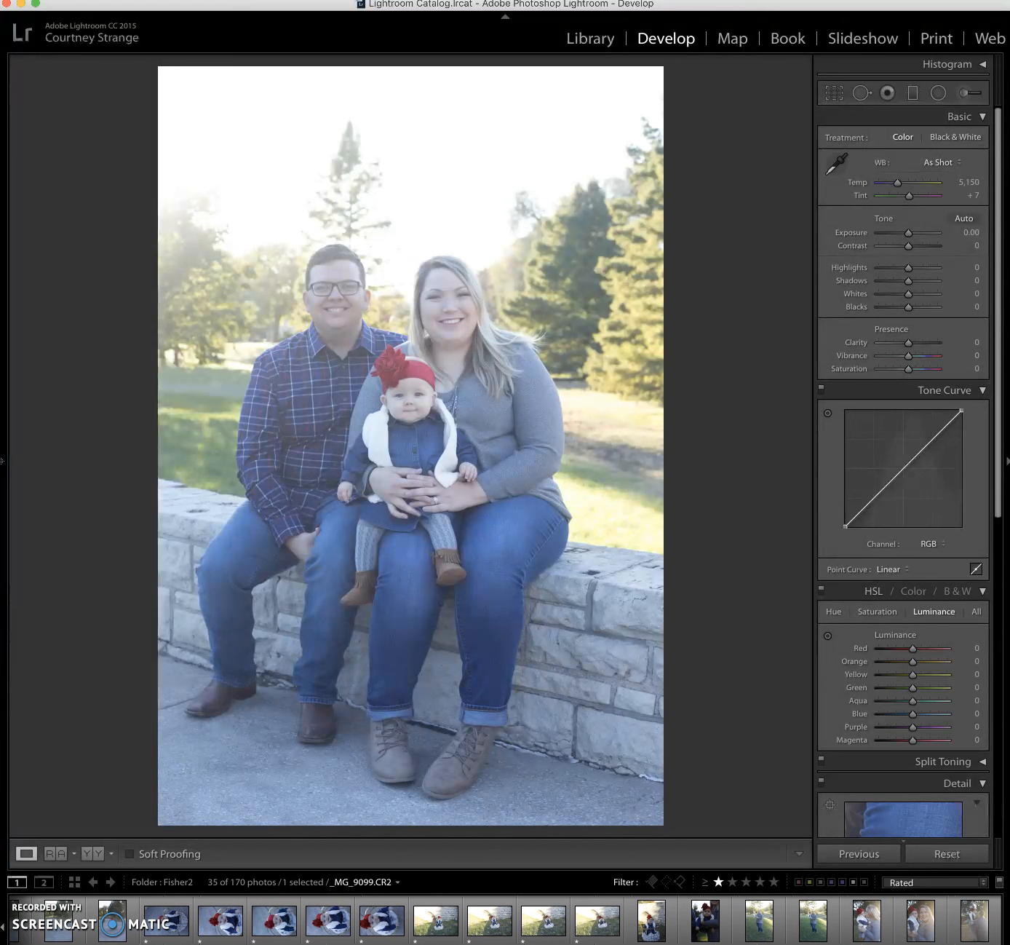
scroll(506, 920, "left", 6)
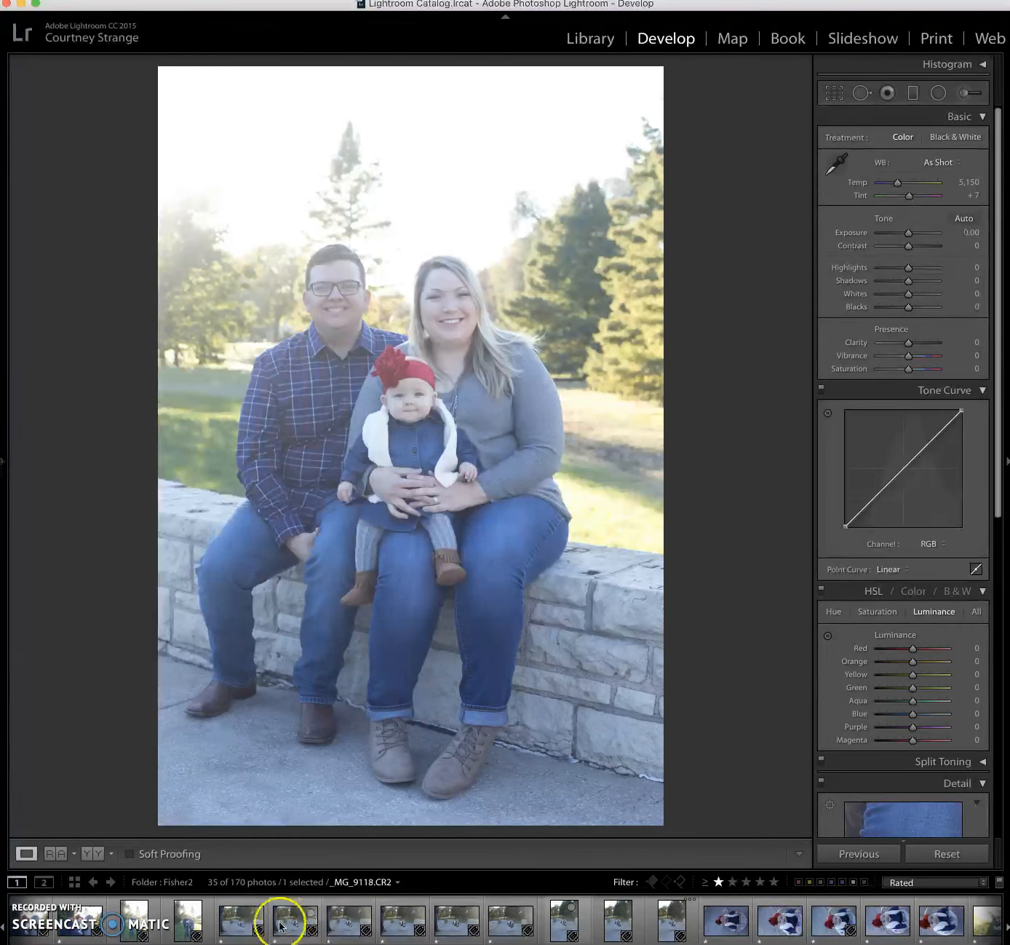
Compare the first baby-in-basket shots and clear the ratings of two where she is not laughing
left_click(235, 922)
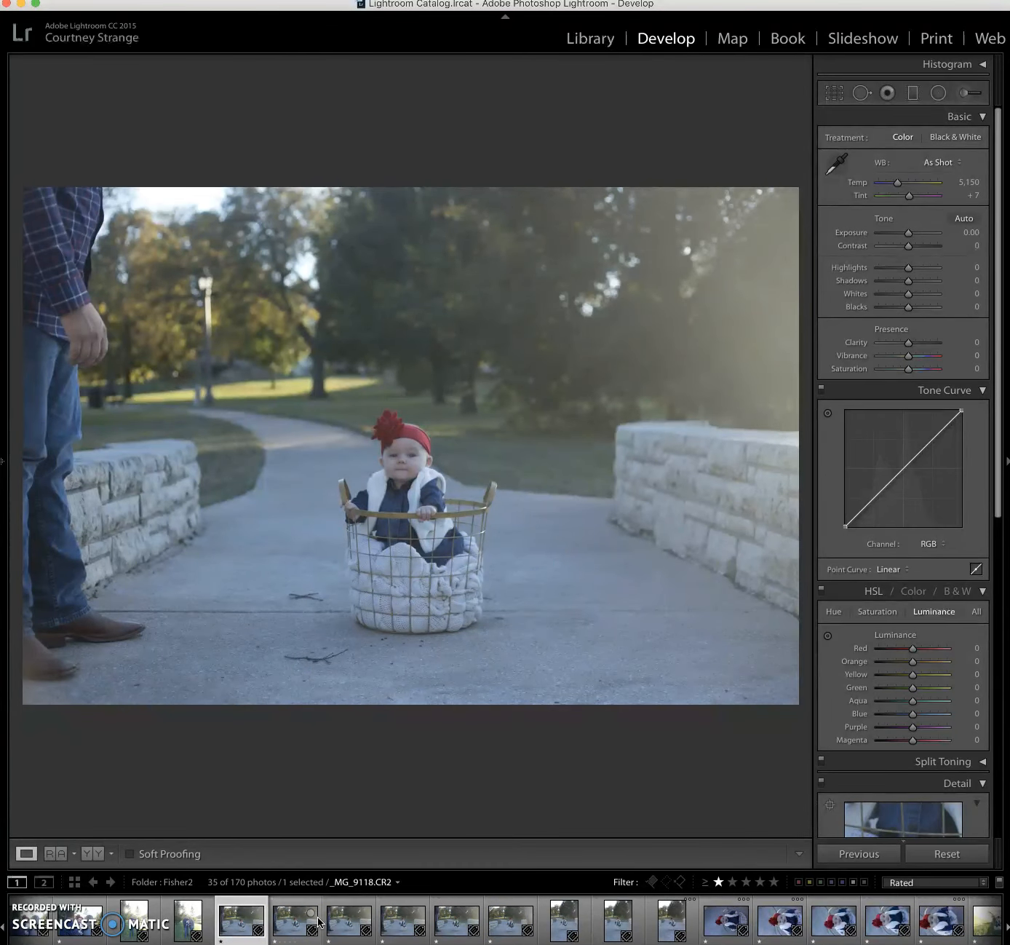
left_click(317, 922)
key("Left")
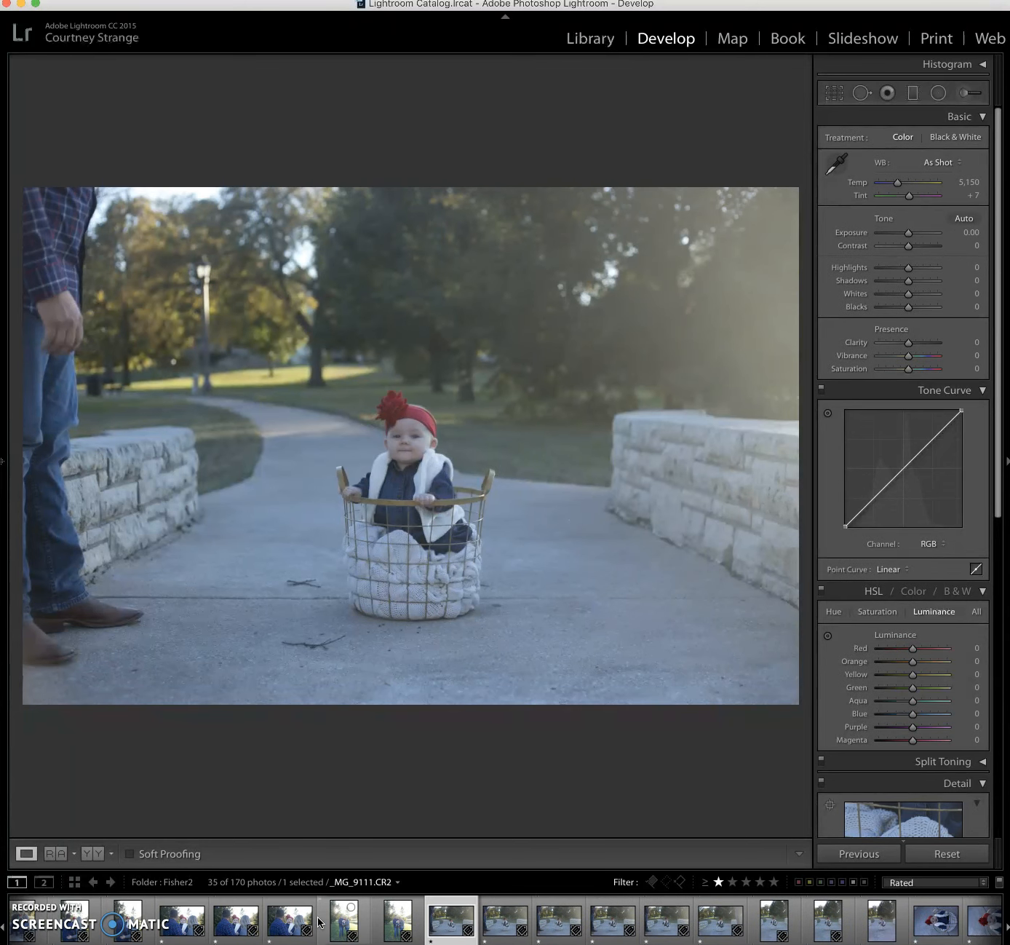
key("0")
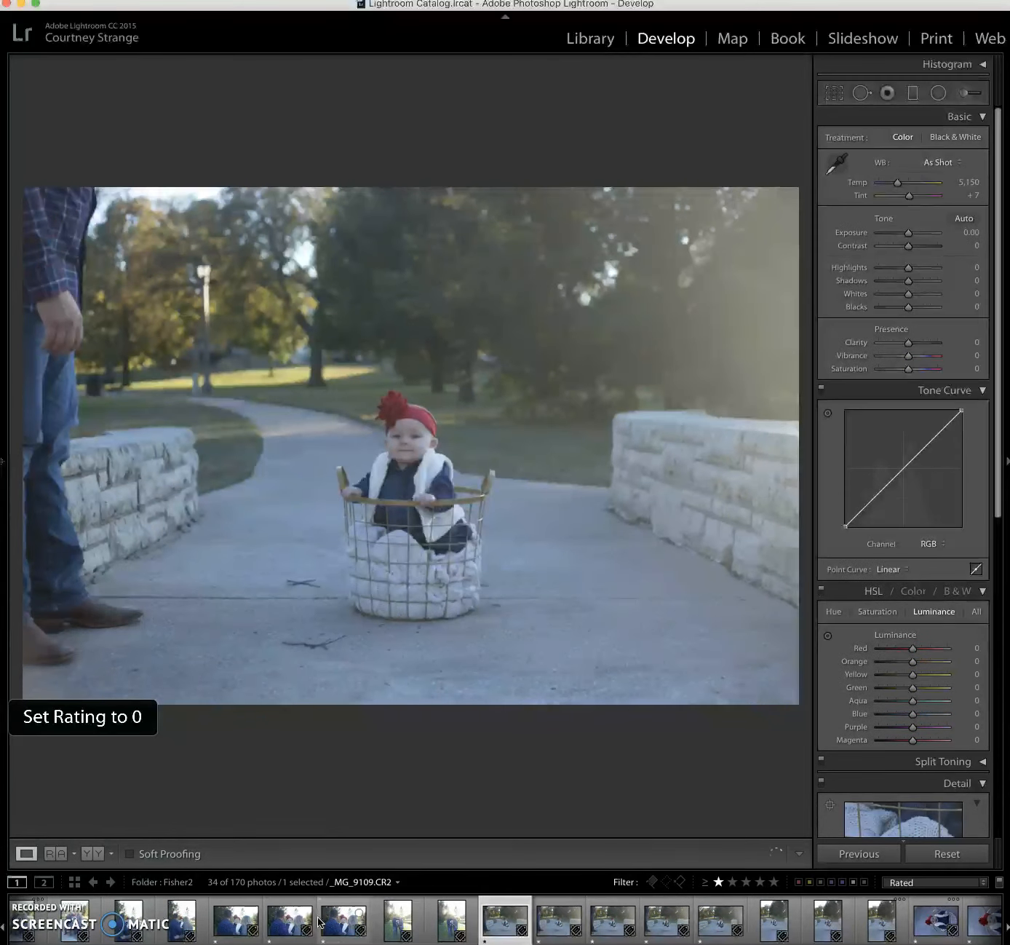
key("Right")
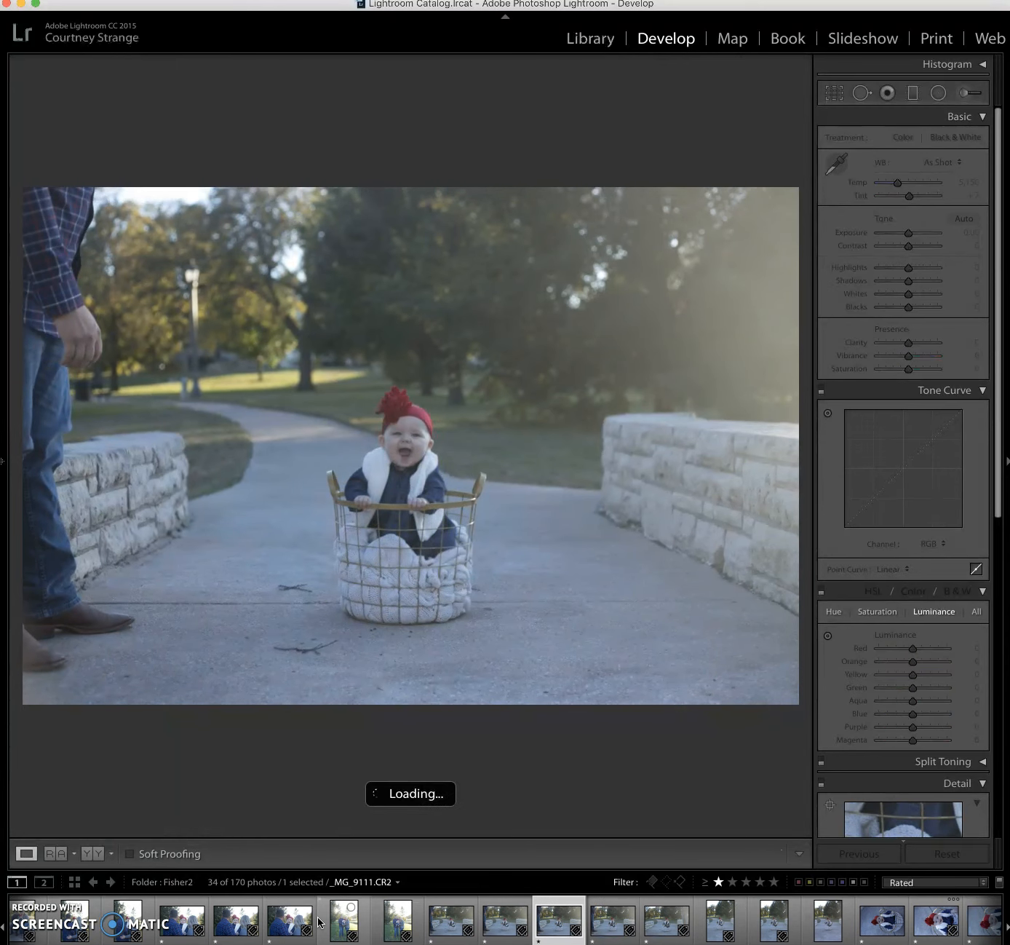
key("Left")
key("0")
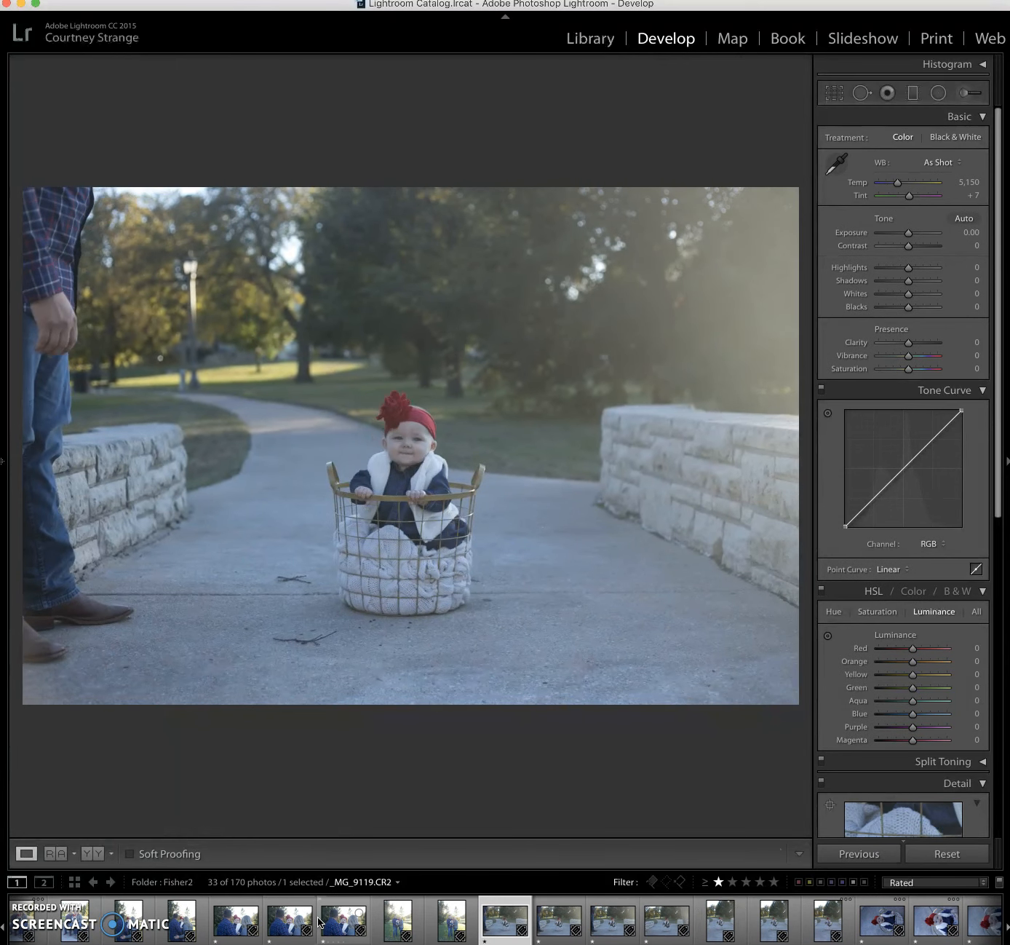
Compare the shots of the baby laughing in the basket and clear the rating of one near-duplicate
key("Left")
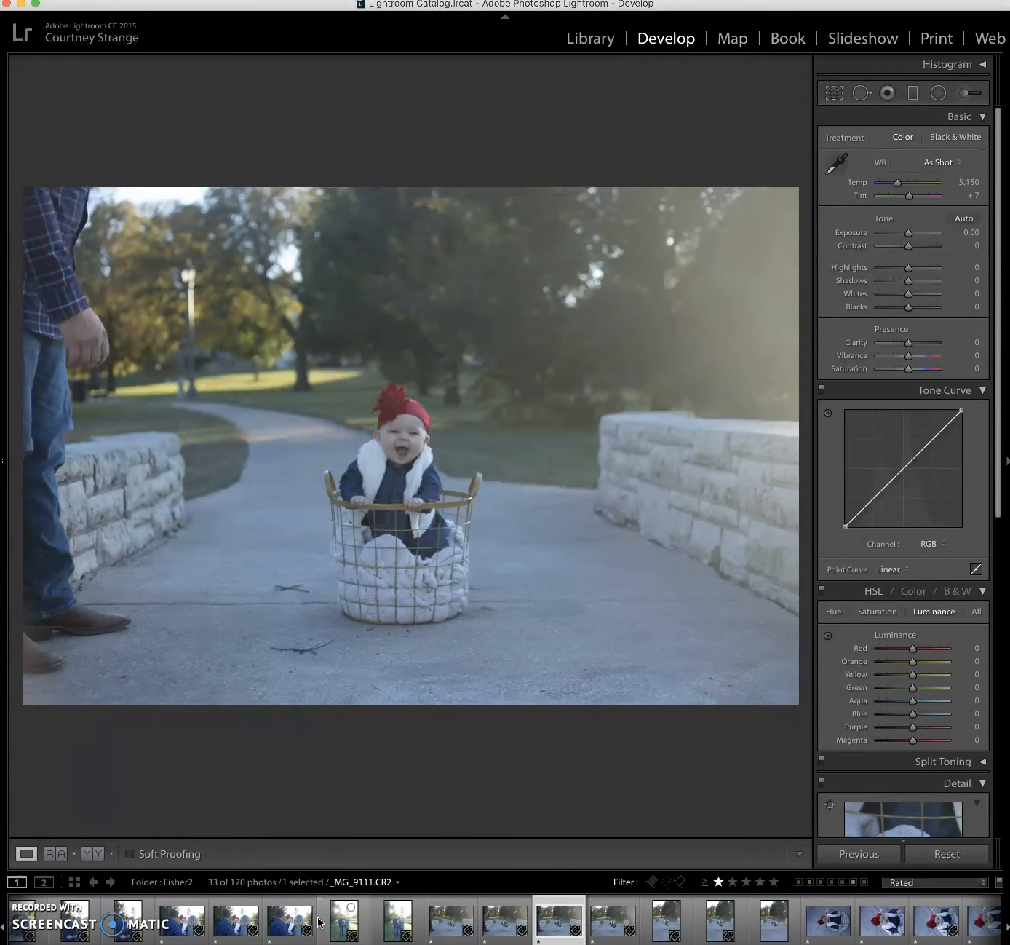
key("Right")
key("Left")
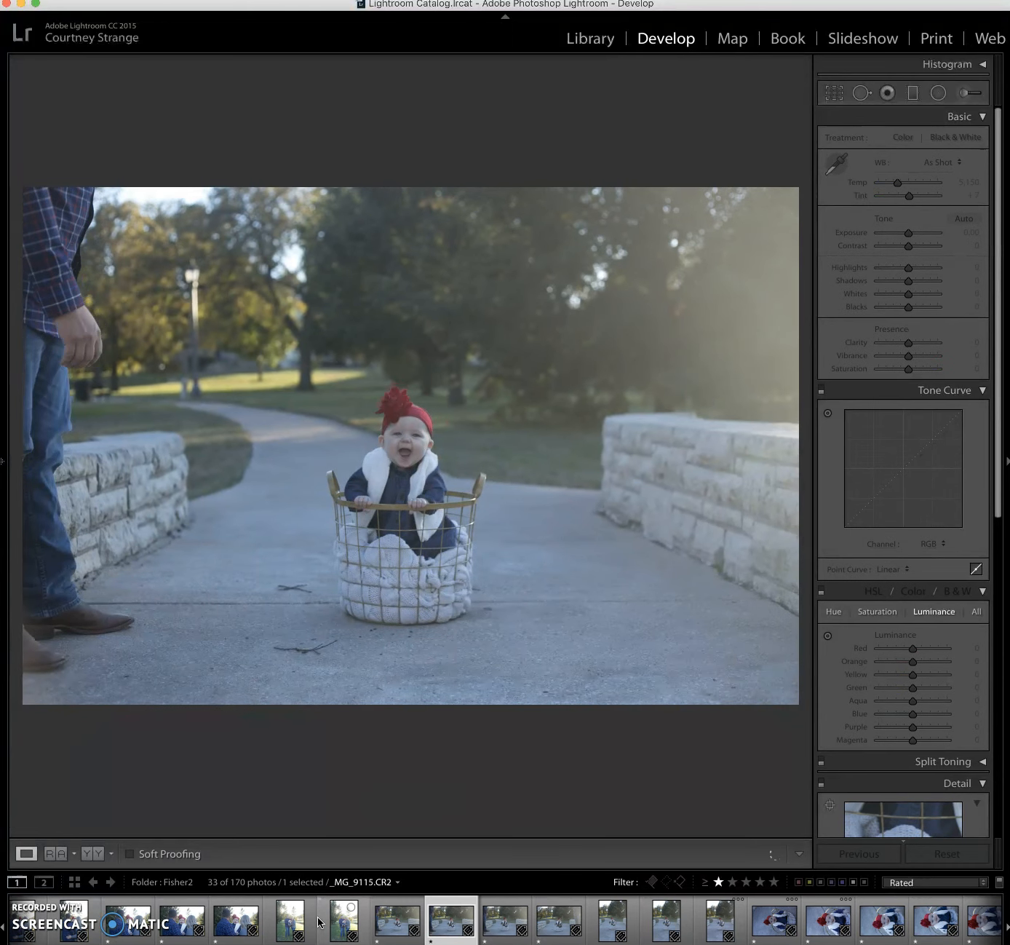
key("Right")
key("Right")
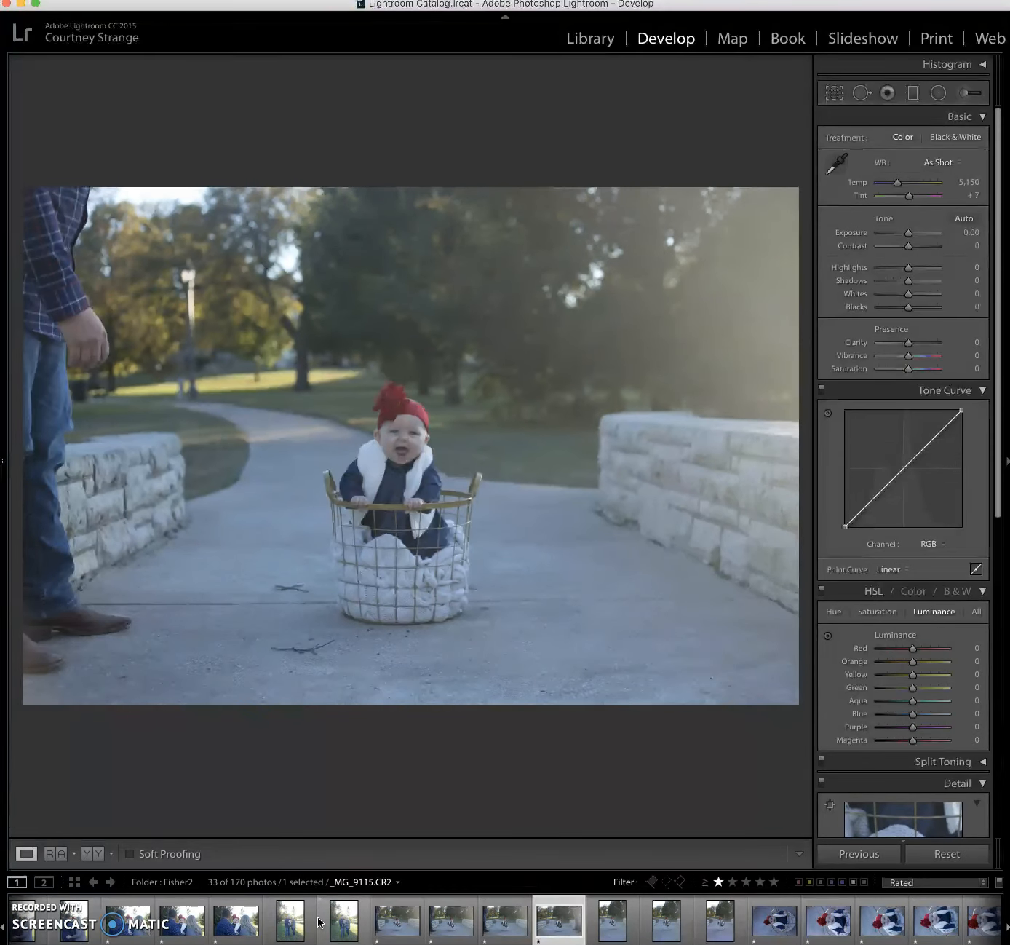
key("Left")
key("Right")
key("Left")
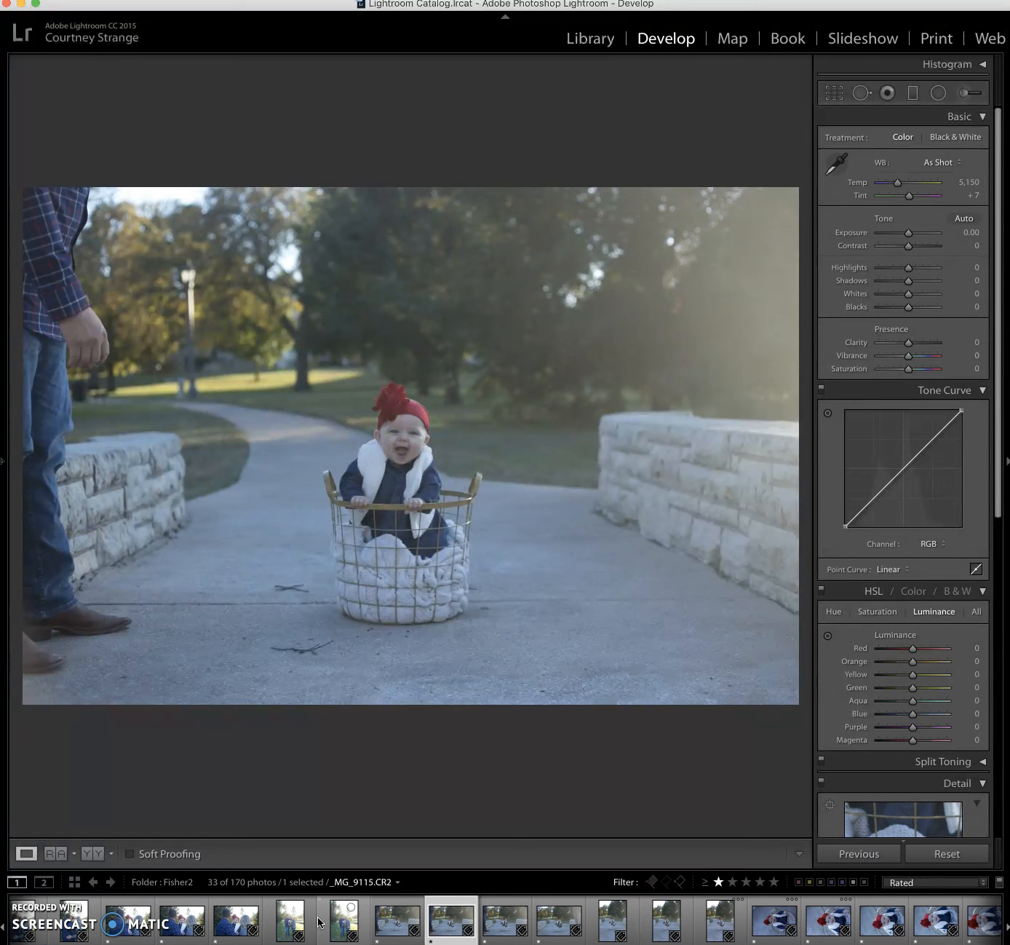
key("0")
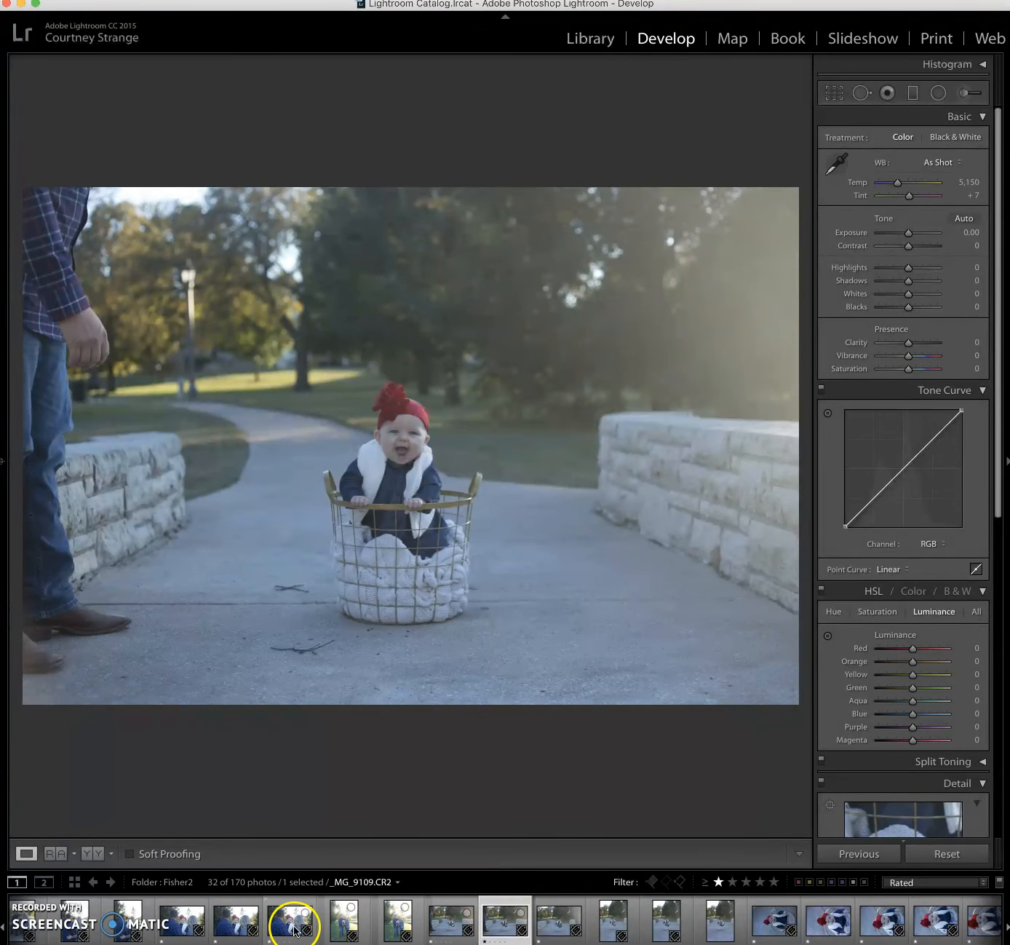
Compare the three shots of the baby laughing between her parents' backs and clear the rating of the middle one
left_click(294, 931)
left_click(257, 931)
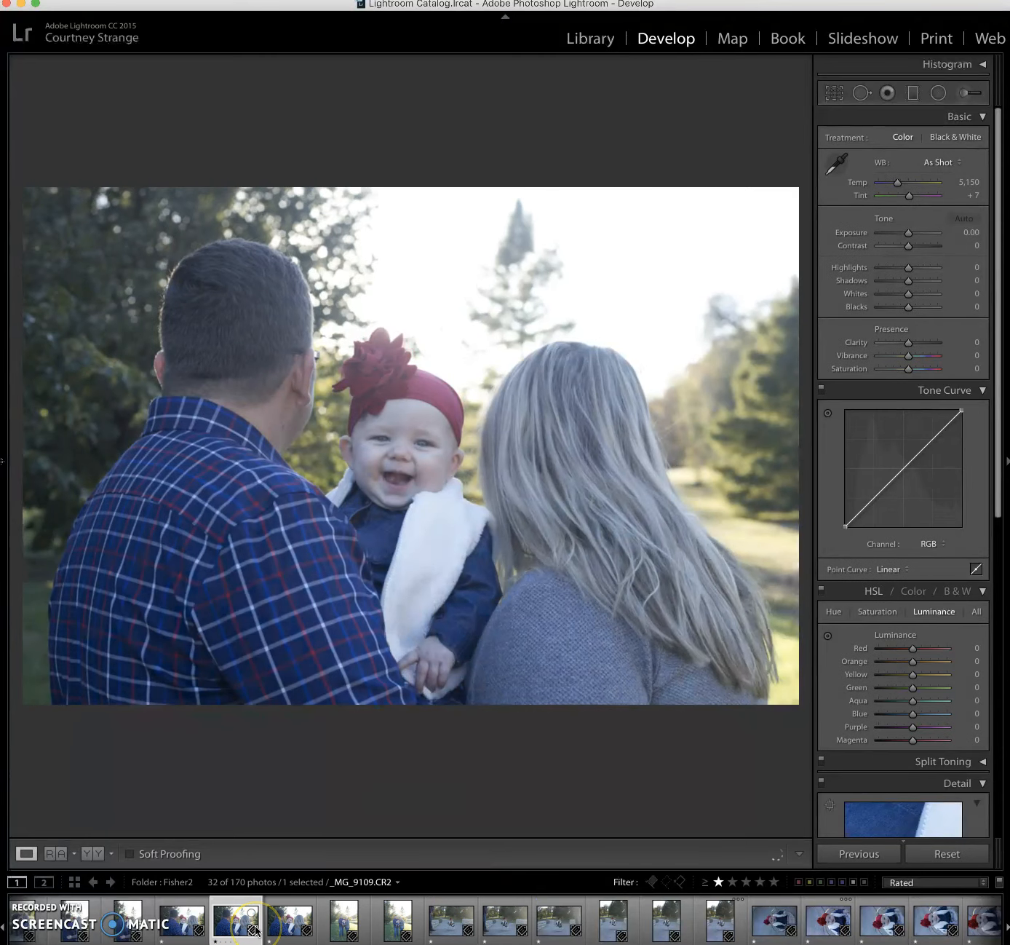
key("Left")
key("Right")
key("Right")
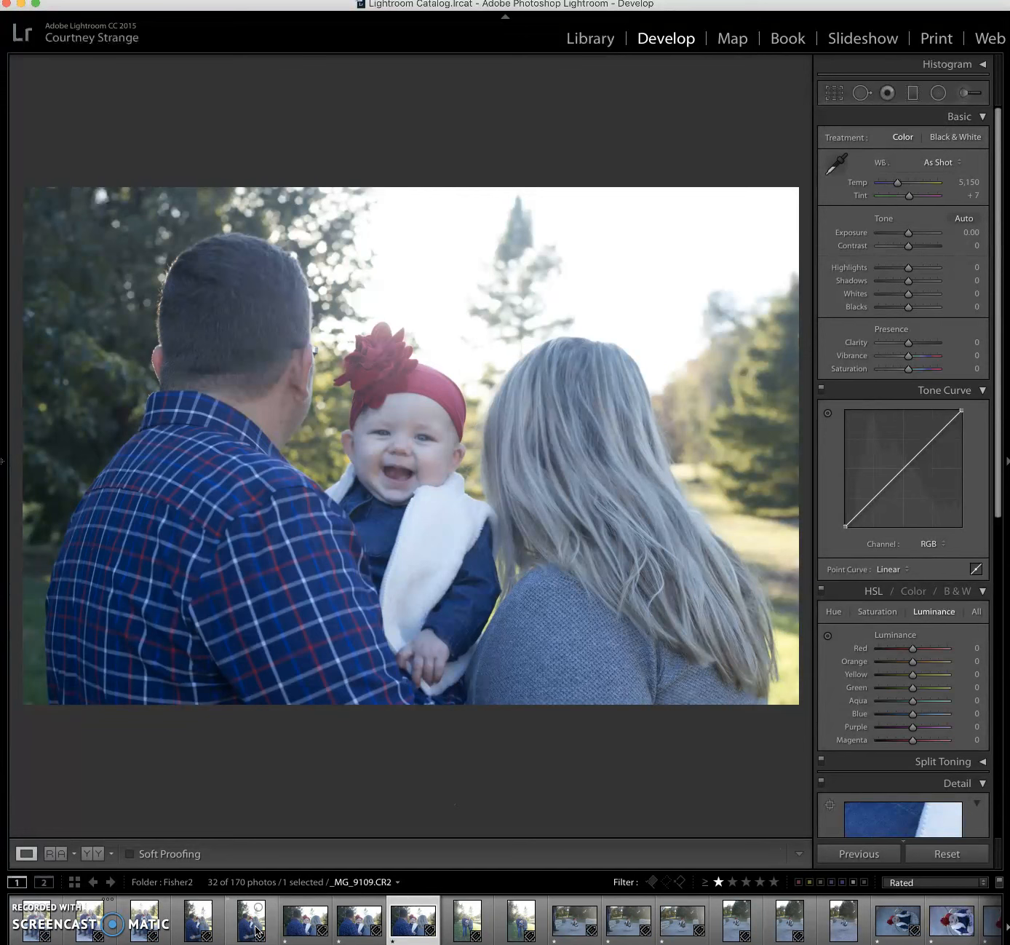
key("Left")
key("0")
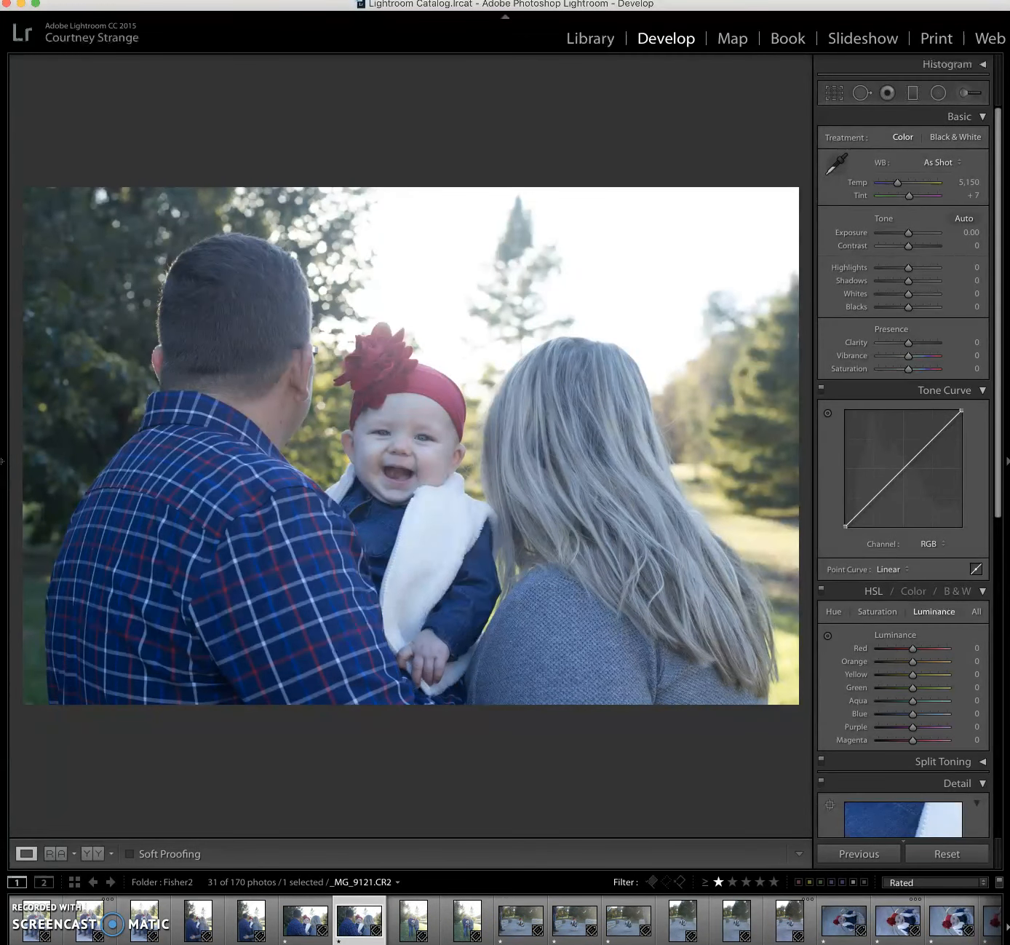
Look over the remaining one-star photos and return to the first one, the seated family portrait _MG_9099
scroll(505, 920, "right", 10)
scroll(505, 921, "left", 8)
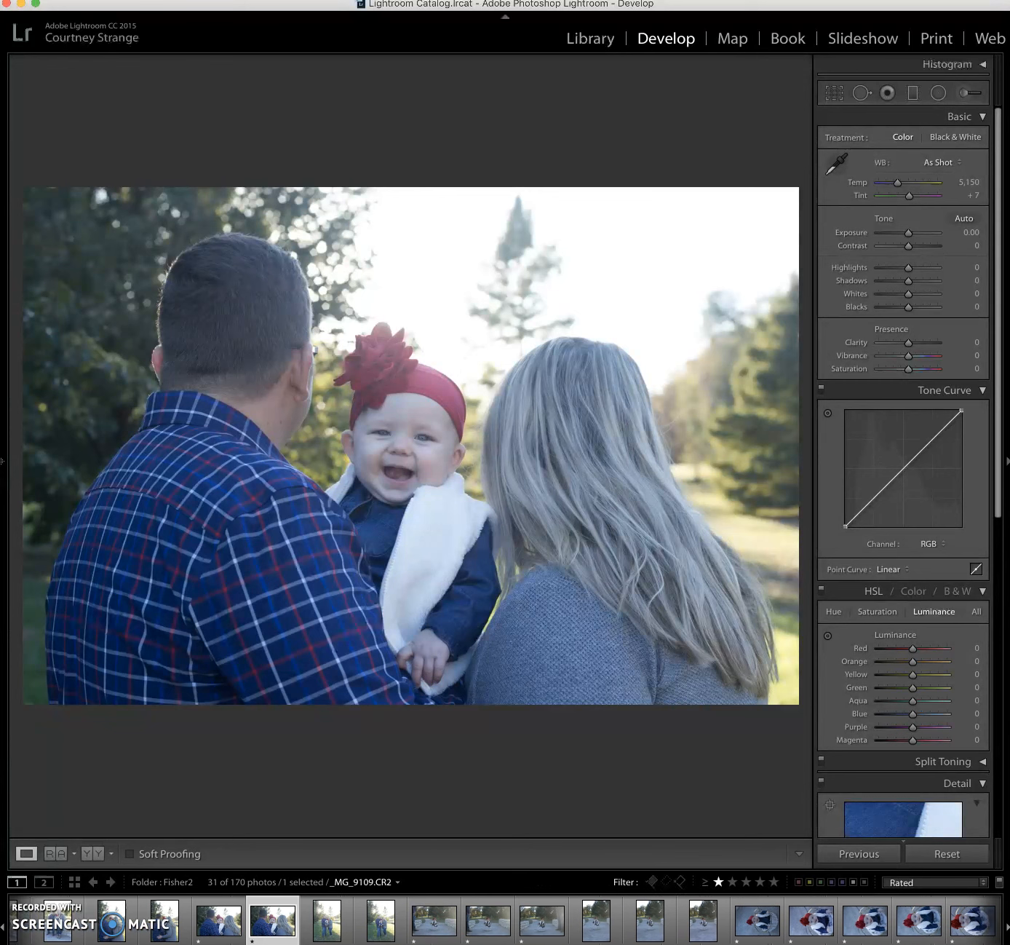
scroll(292, 921, "left", 2)
left_click(37, 922)
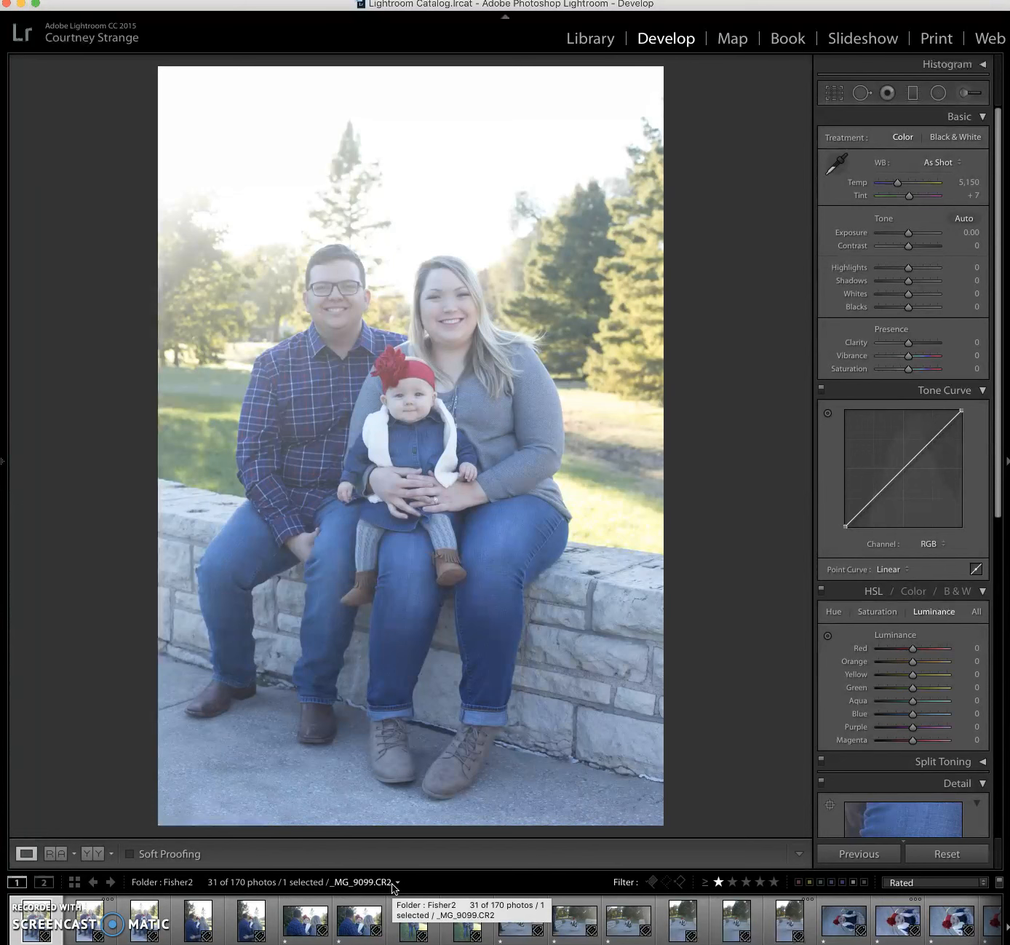
left_click(370, 884)
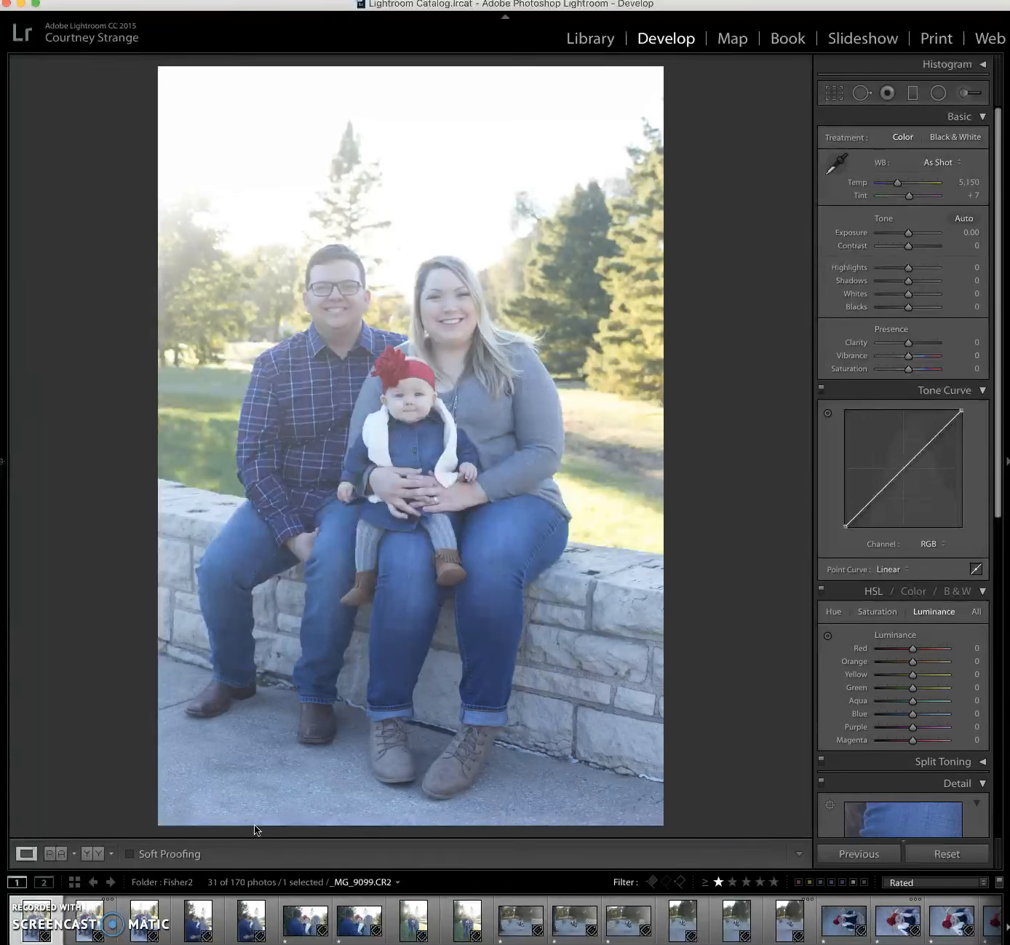